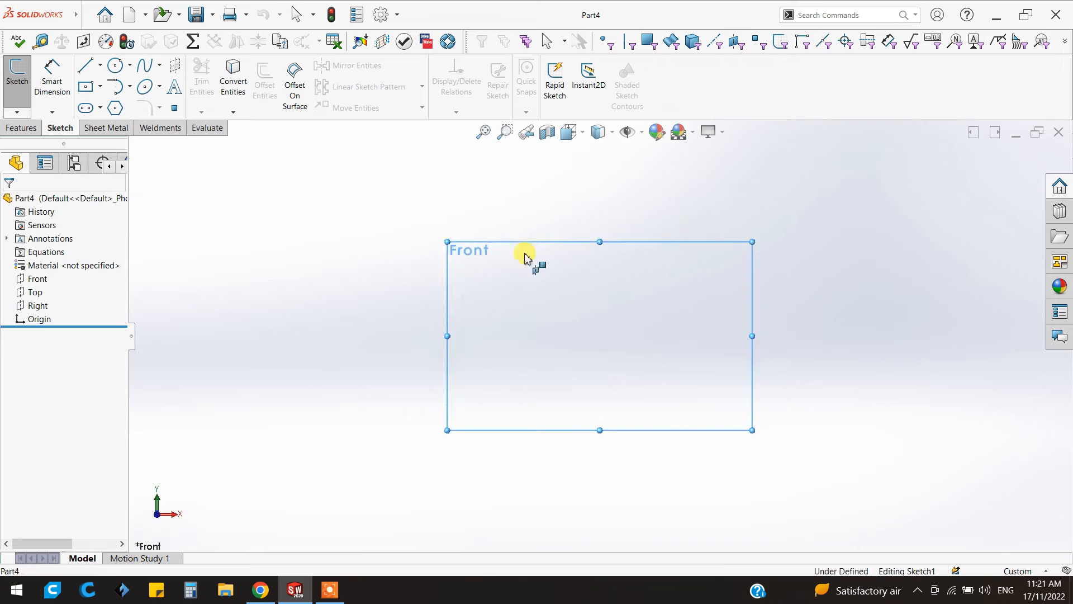
- Sketch a horizontal centerline about 148 mm long from the origin toward positive X
{"action": "left_click", "coordinate": [99, 66]}
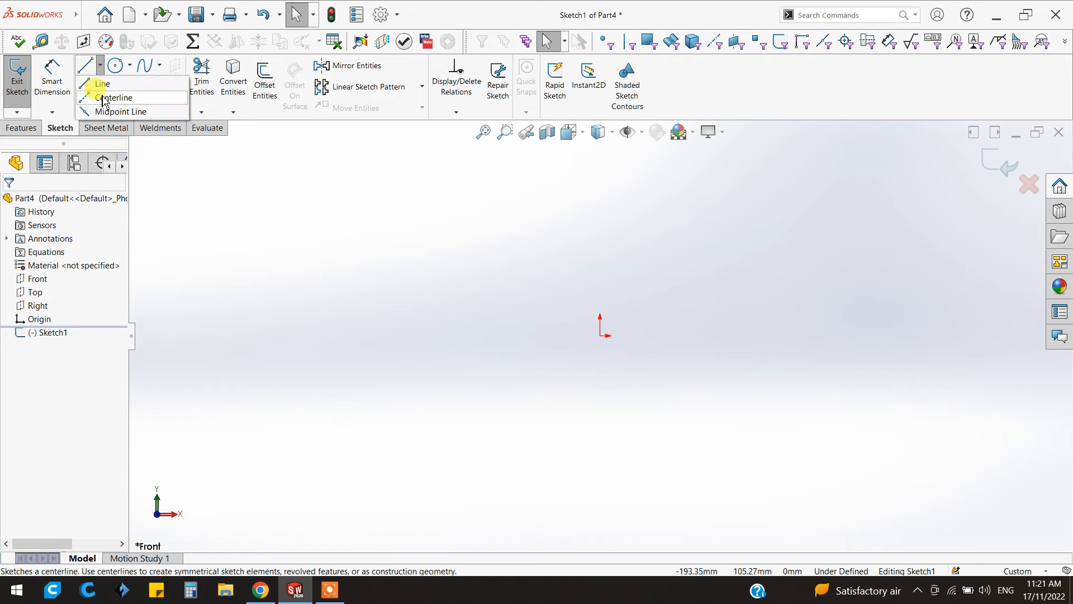
{"action": "left_click", "coordinate": [104, 99]}
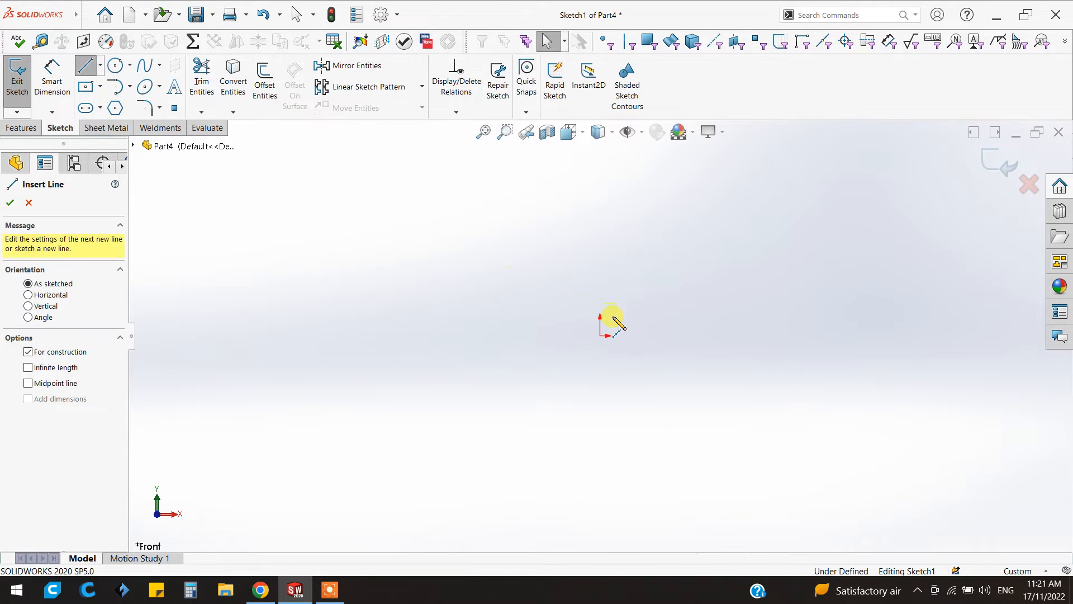
{"action": "left_click", "coordinate": [602, 335]}
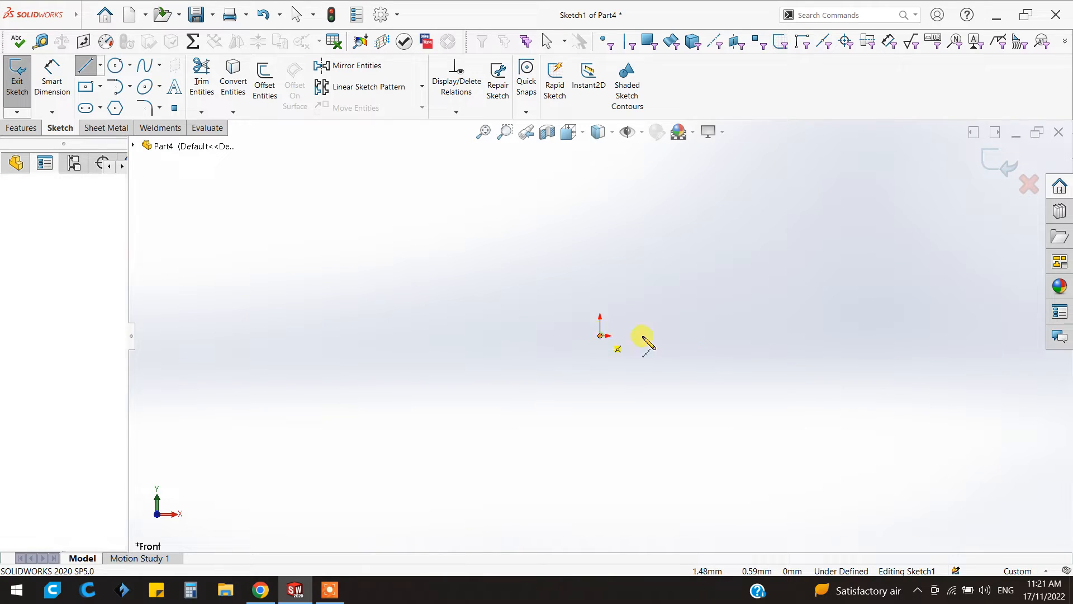
{"action": "left_click", "coordinate": [879, 335]}
{"action": "right_click", "coordinate": [885, 259]}
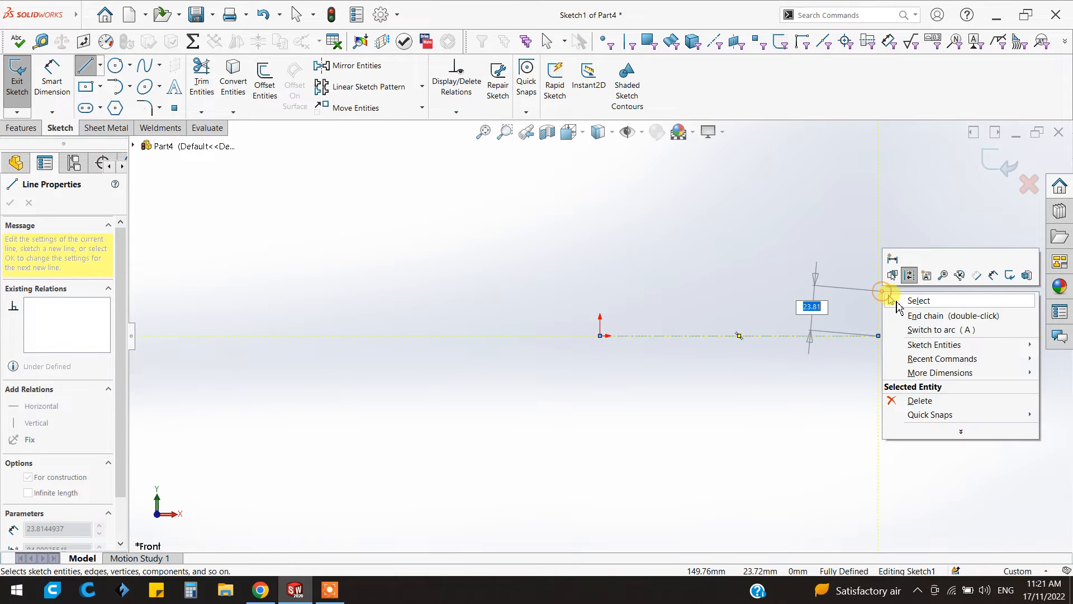
{"action": "left_click", "coordinate": [910, 300]}
- Dimension the centerline's length and set it to 150 mm
{"action": "left_click", "coordinate": [52, 79]}
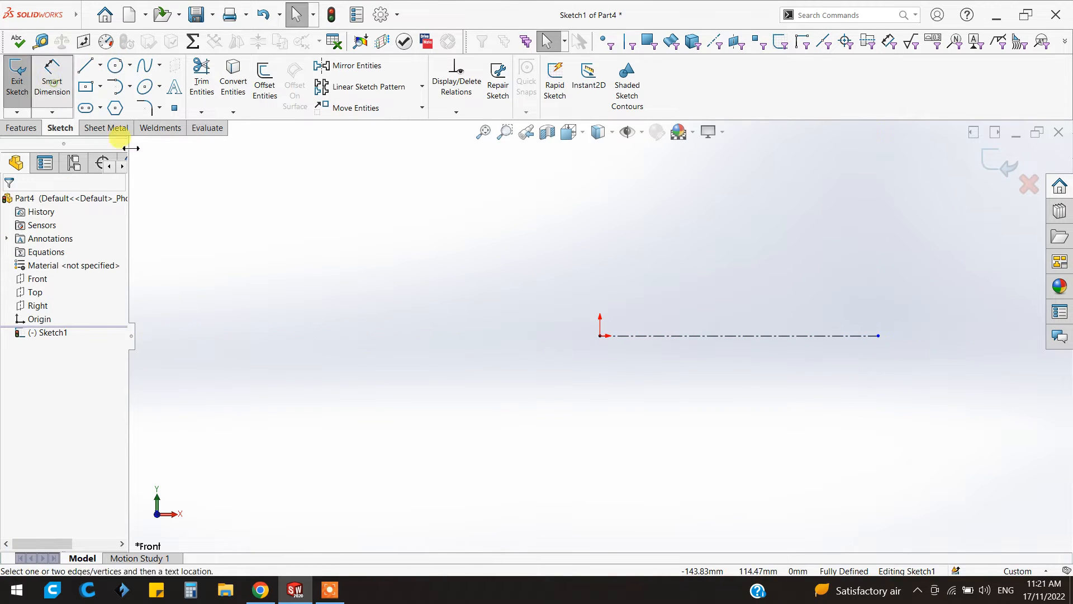
{"action": "left_click", "coordinate": [697, 338]}
{"action": "left_click", "coordinate": [710, 383]}
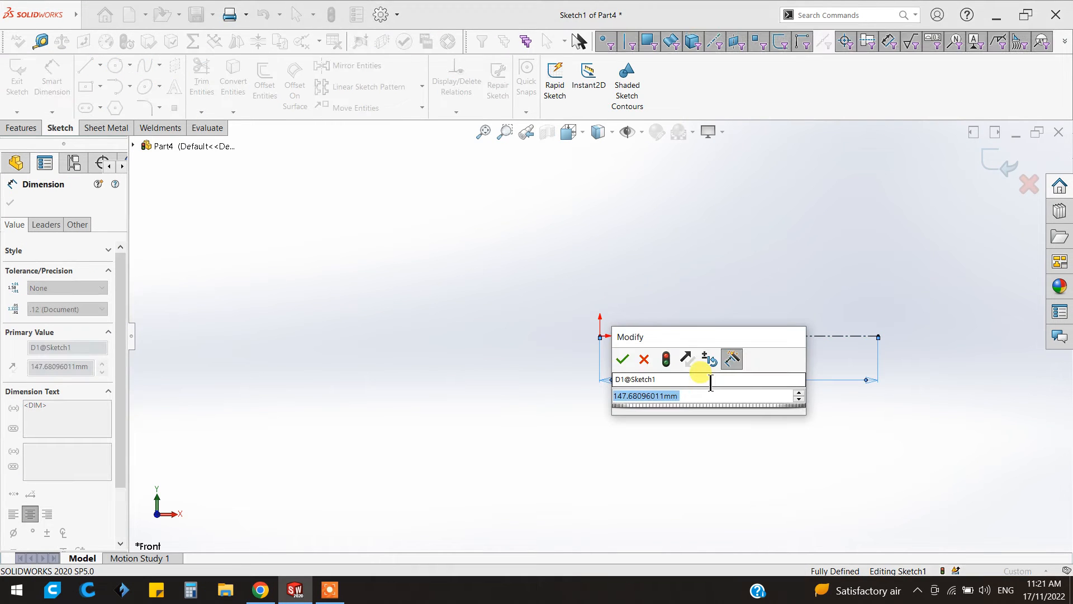
{"action": "type", "text": "150"}
{"action": "key", "text": "Return"}
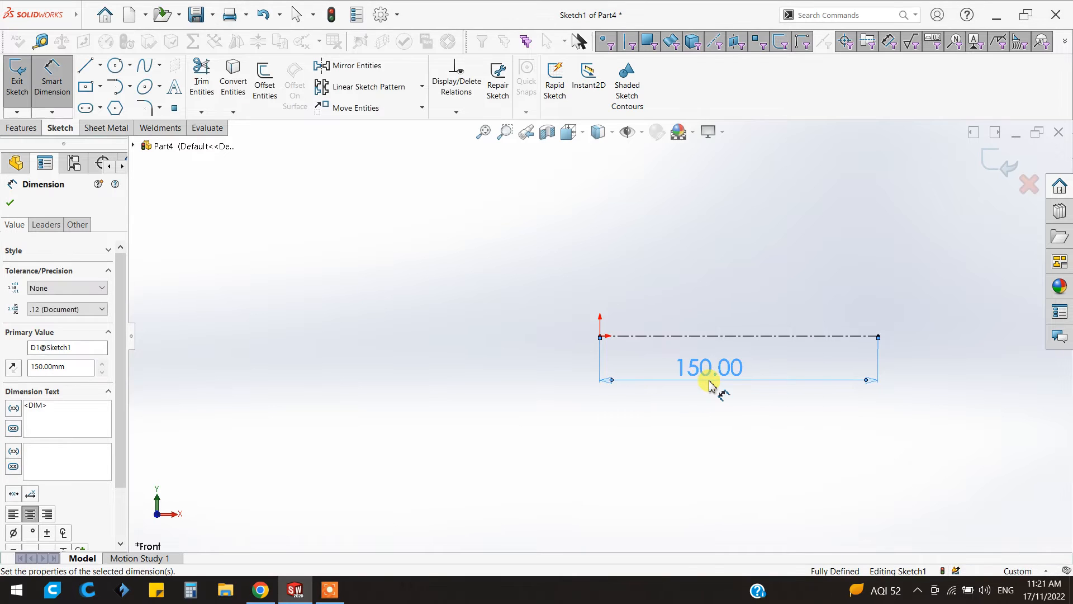
{"action": "left_click", "coordinate": [10, 202]}
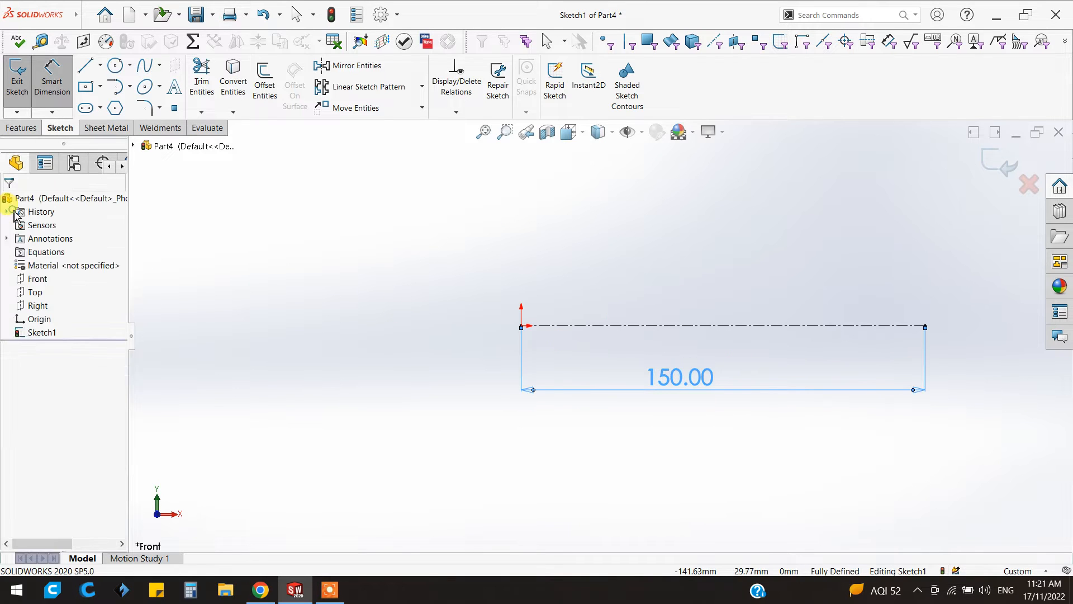
{"action": "scroll", "coordinate": [571, 310], "scroll_direction": "down", "scroll_amount": 1}
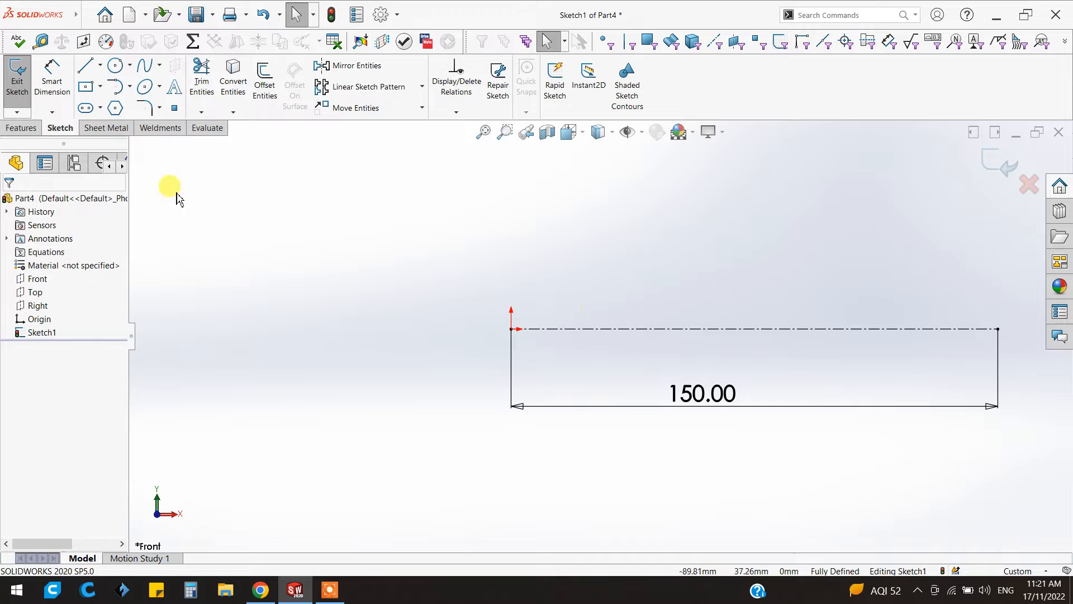
- Sketch a circle with a 60 mm diameter centred on the origin
{"action": "left_click", "coordinate": [114, 84]}
{"action": "left_click", "coordinate": [115, 68]}
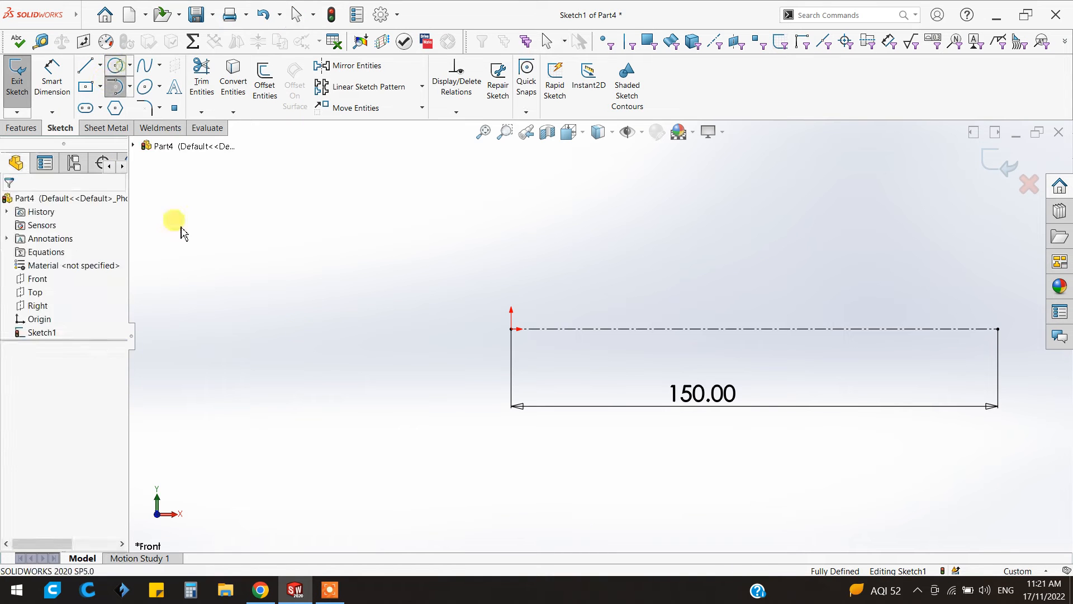
{"action": "left_click", "coordinate": [511, 329]}
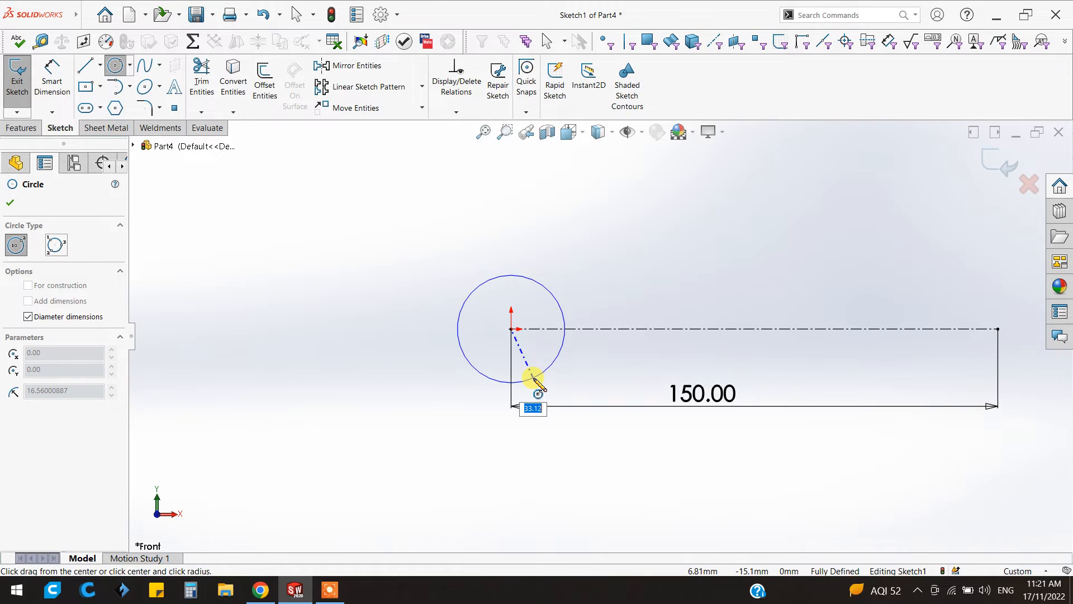
{"action": "type", "text": "60"}
{"action": "key", "text": "Return"}
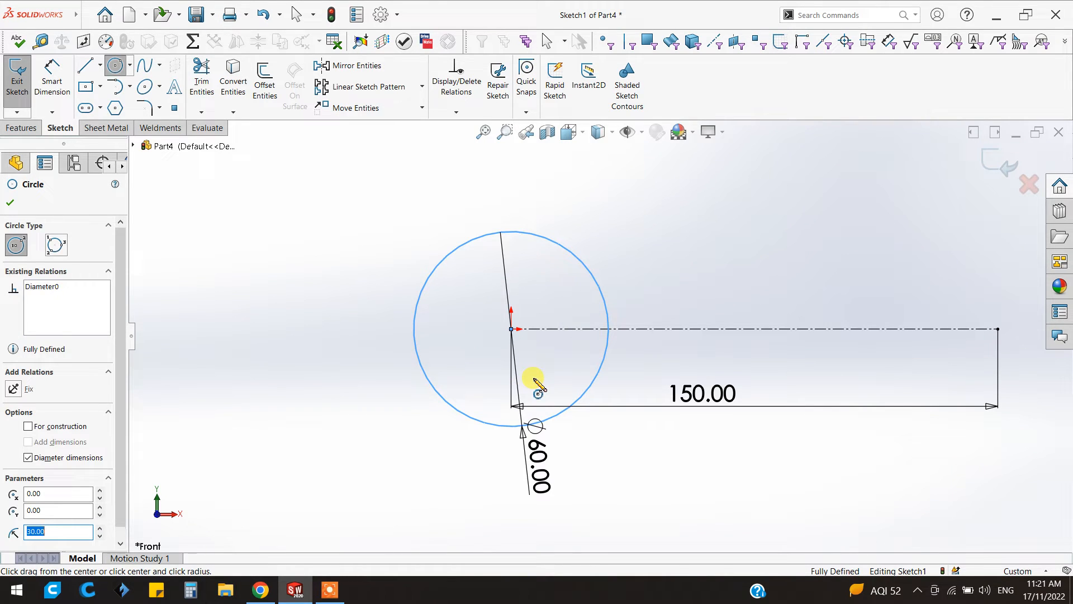
- Sketch a circle with a 35 mm diameter centred on the far end of the centerline
{"action": "left_click", "coordinate": [998, 330]}
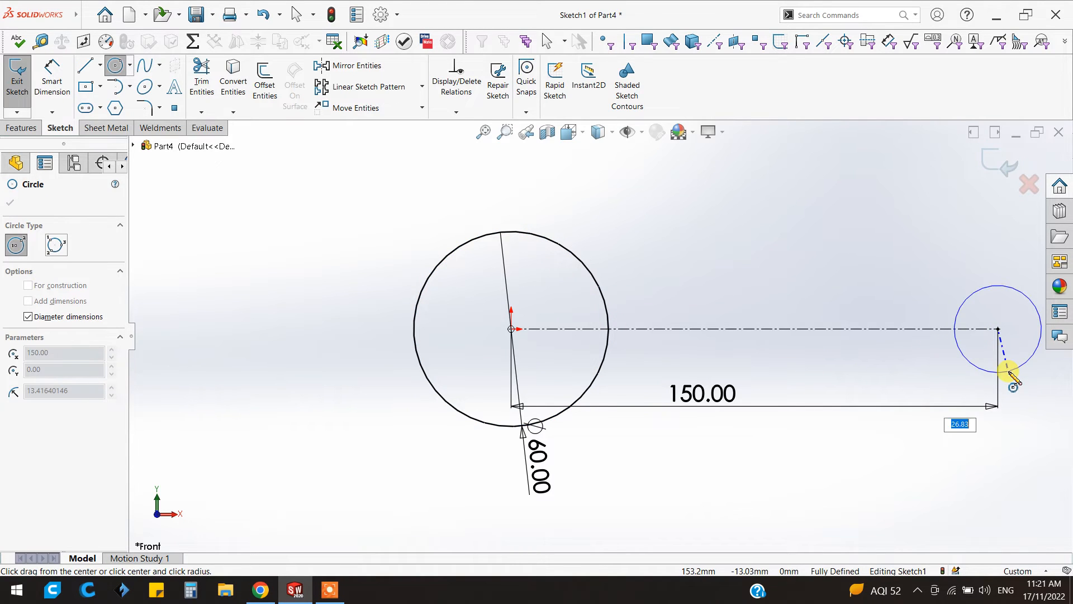
{"action": "key", "text": "Return"}
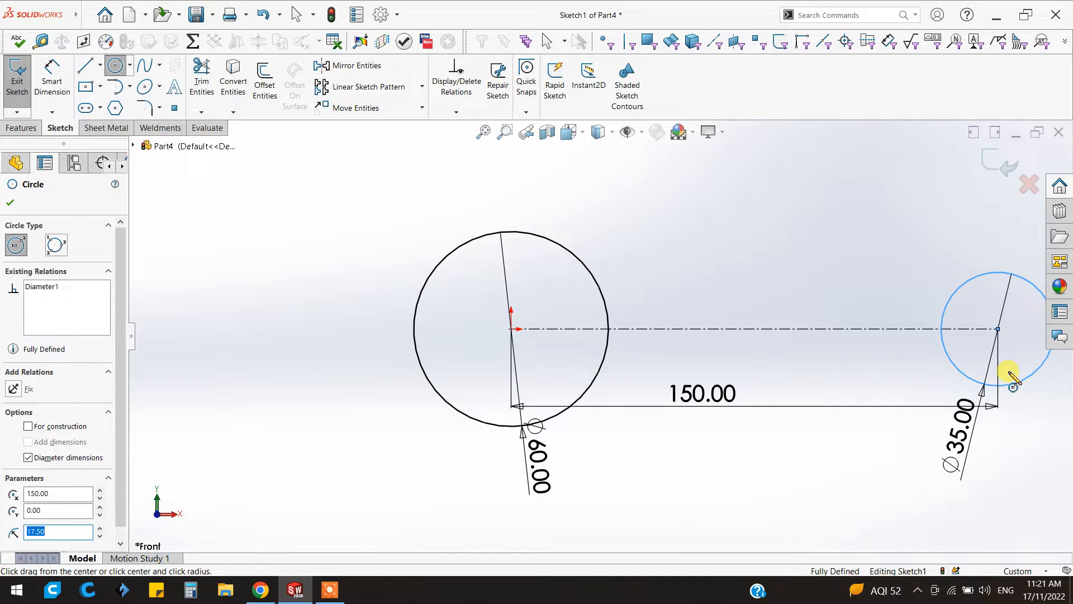
{"action": "key", "text": "f"}
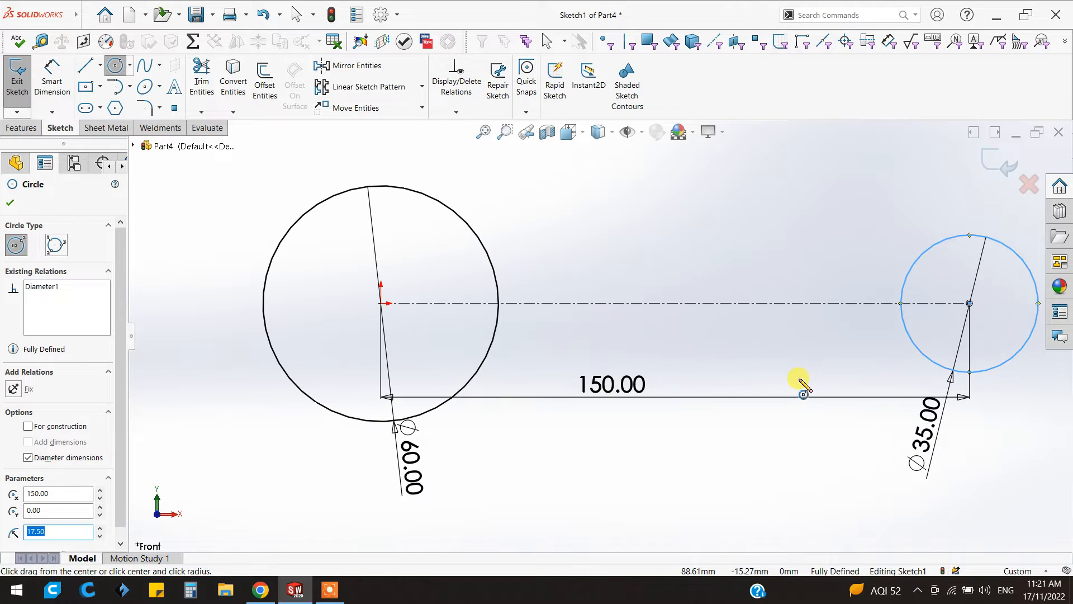
{"action": "key", "text": "Escape"}
- Raise both the shaded/draft and the wireframe image quality resolution in the document properties to nearly the high end
{"action": "left_click", "coordinate": [396, 15]}
{"action": "left_click", "coordinate": [393, 36]}
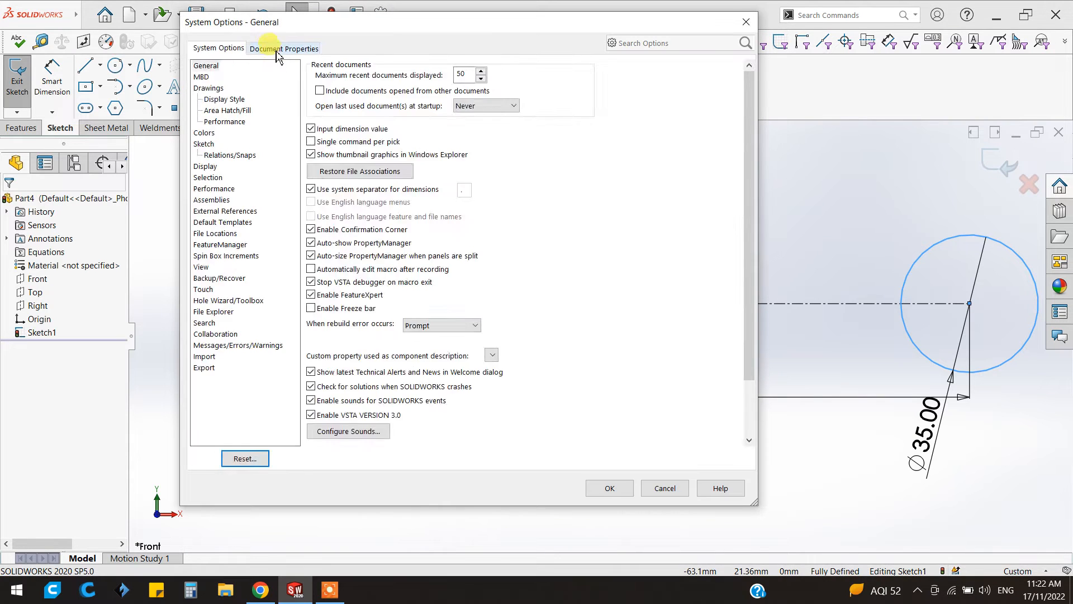
{"action": "left_click", "coordinate": [273, 48]}
{"action": "left_click", "coordinate": [215, 189]}
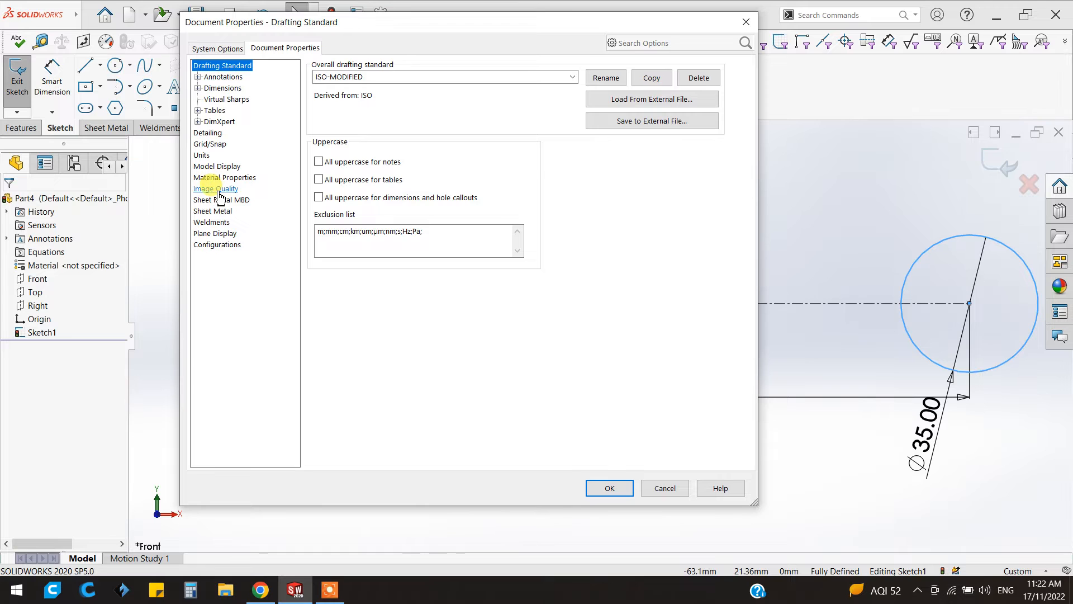
{"action": "left_click_drag", "start_coordinate": [348, 90], "coordinate": [538, 92]}
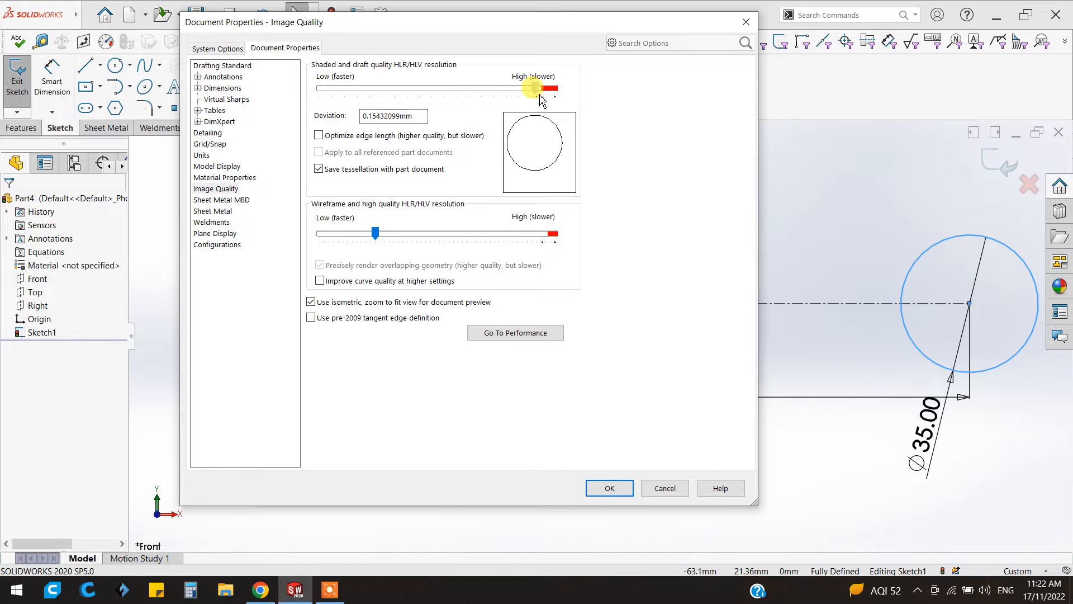
{"action": "left_click_drag", "start_coordinate": [375, 233], "coordinate": [547, 234]}
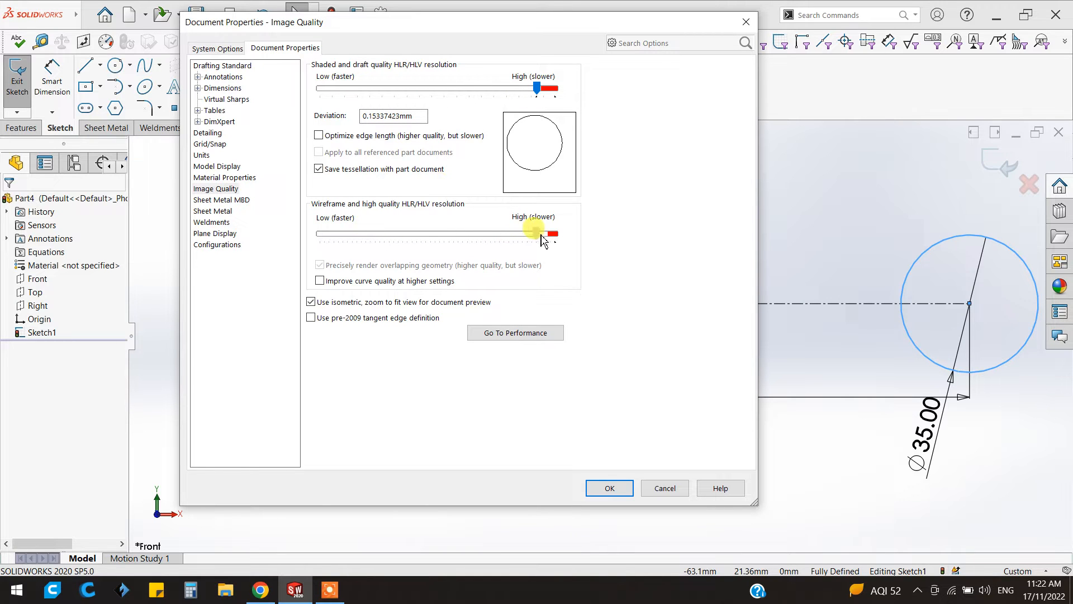
{"action": "left_click", "coordinate": [609, 488]}
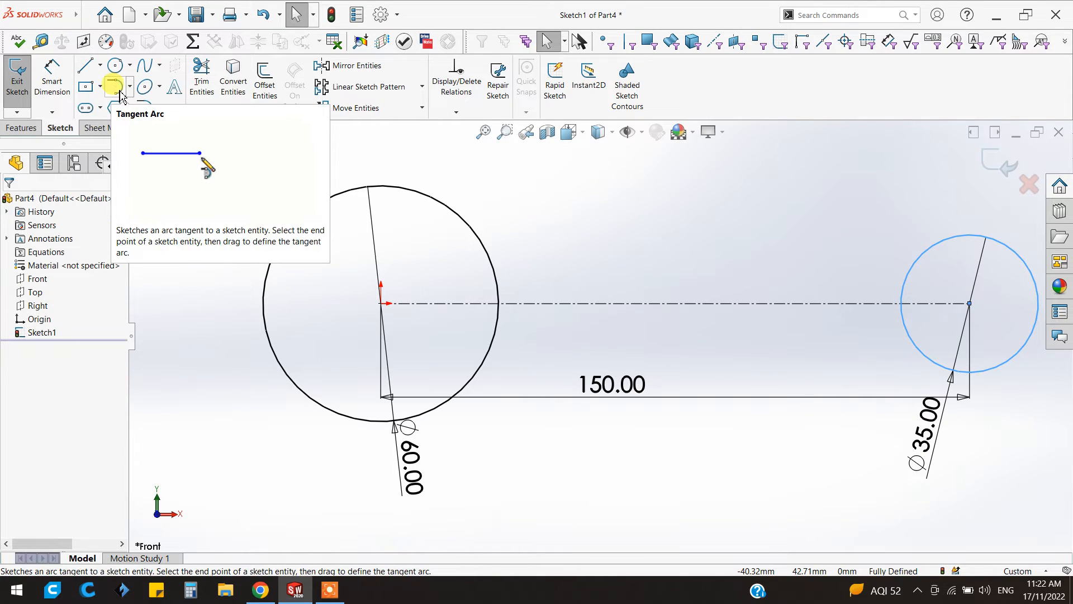
- Sketch a horizontal line about 9 mm above the centerline between the circles, continued by a tangent arc of about 18 mm radius onto the 60 mm circle
{"action": "left_click", "coordinate": [119, 92]}
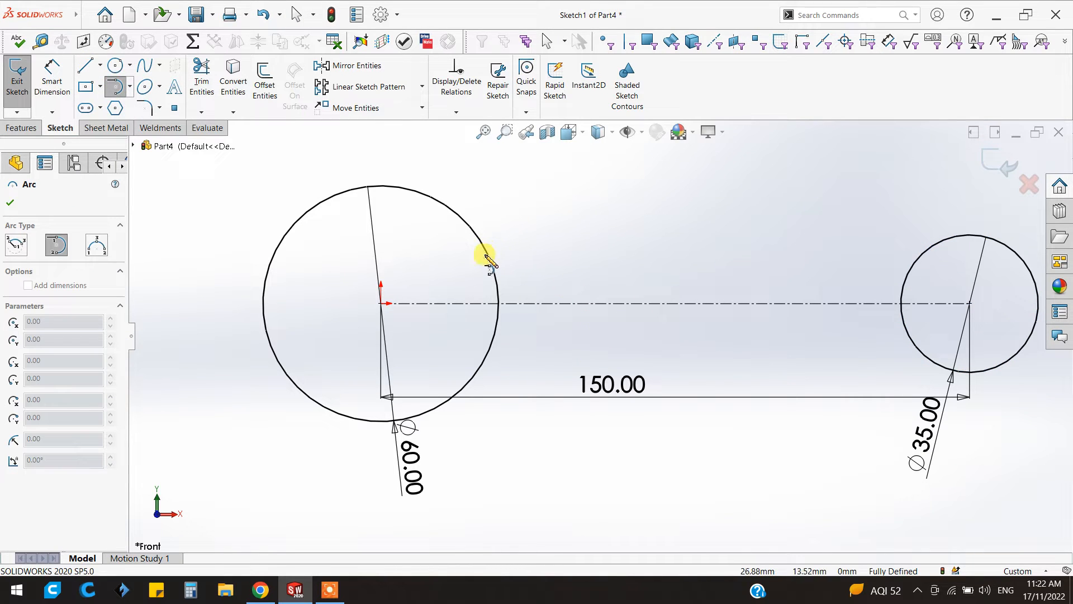
{"action": "left_click", "coordinate": [88, 70]}
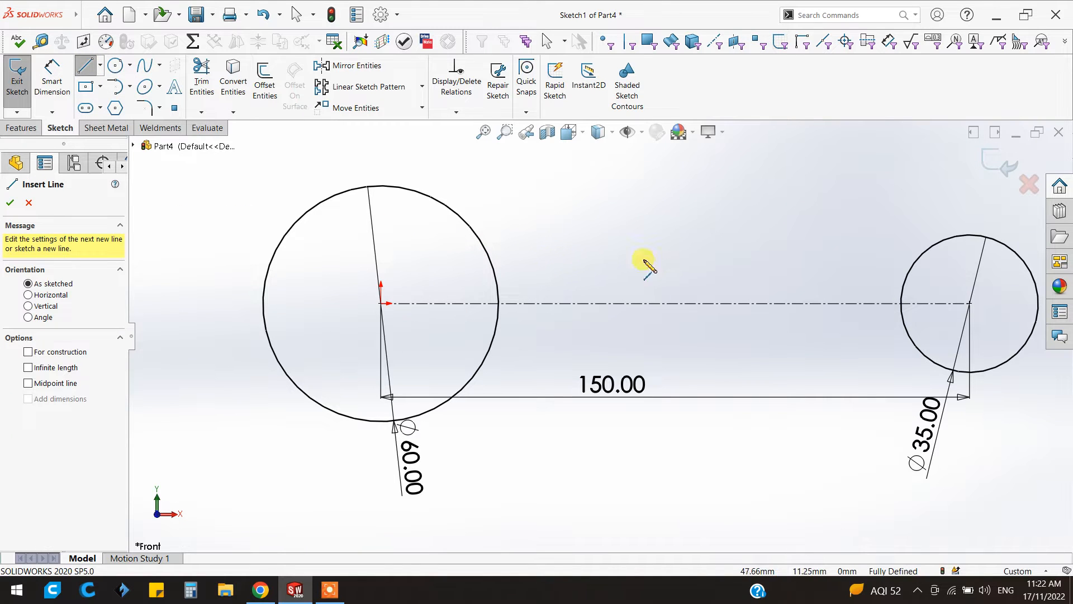
{"action": "left_click", "coordinate": [856, 267]}
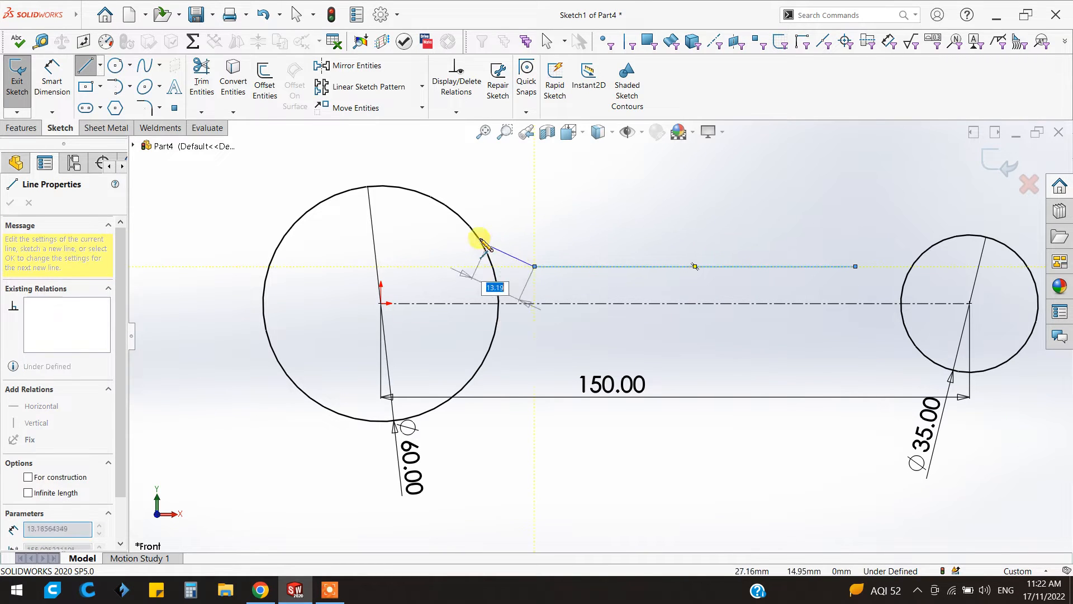
{"action": "left_click", "coordinate": [537, 267]}
{"action": "left_click", "coordinate": [536, 266]}
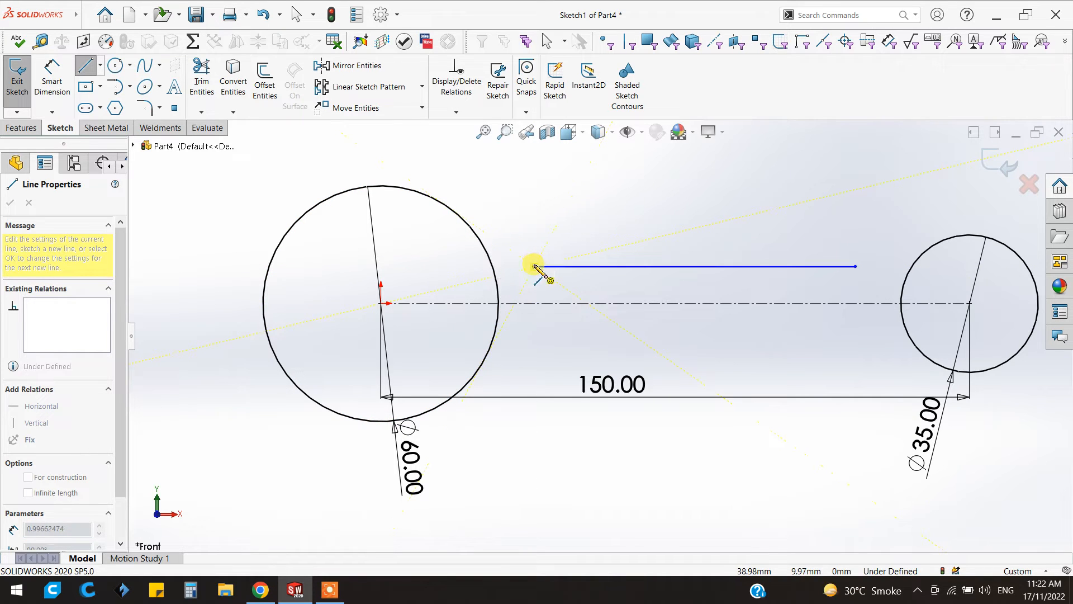
{"action": "left_click", "coordinate": [480, 242]}
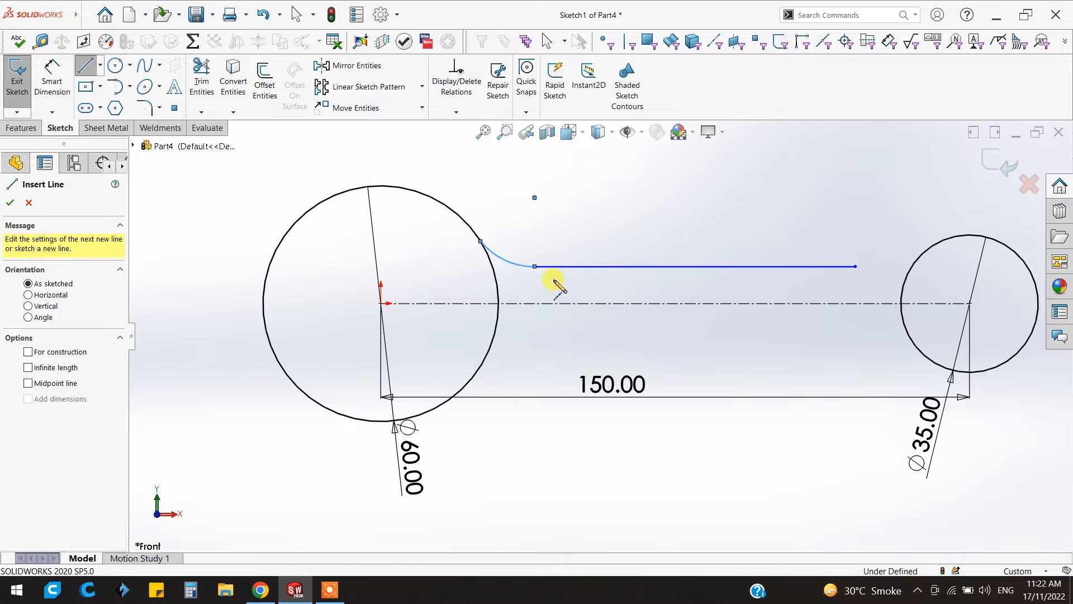
{"action": "key", "text": "Escape"}
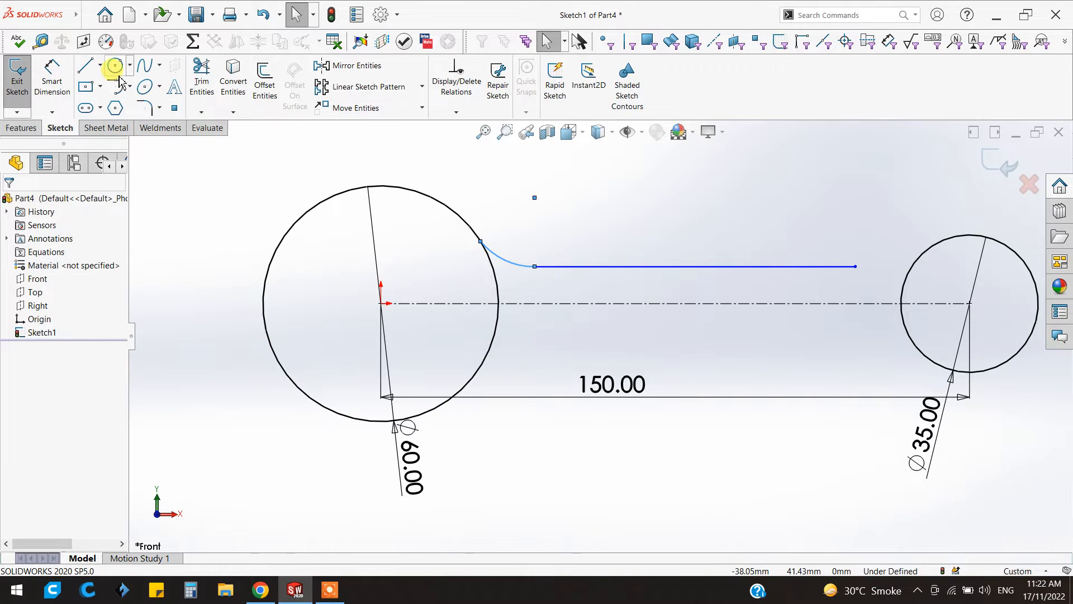
- Sketch a tangent arc of about 43 mm radius from the line's free end to the 35 mm circle
{"action": "left_click", "coordinate": [119, 90]}
{"action": "left_click", "coordinate": [855, 267]}
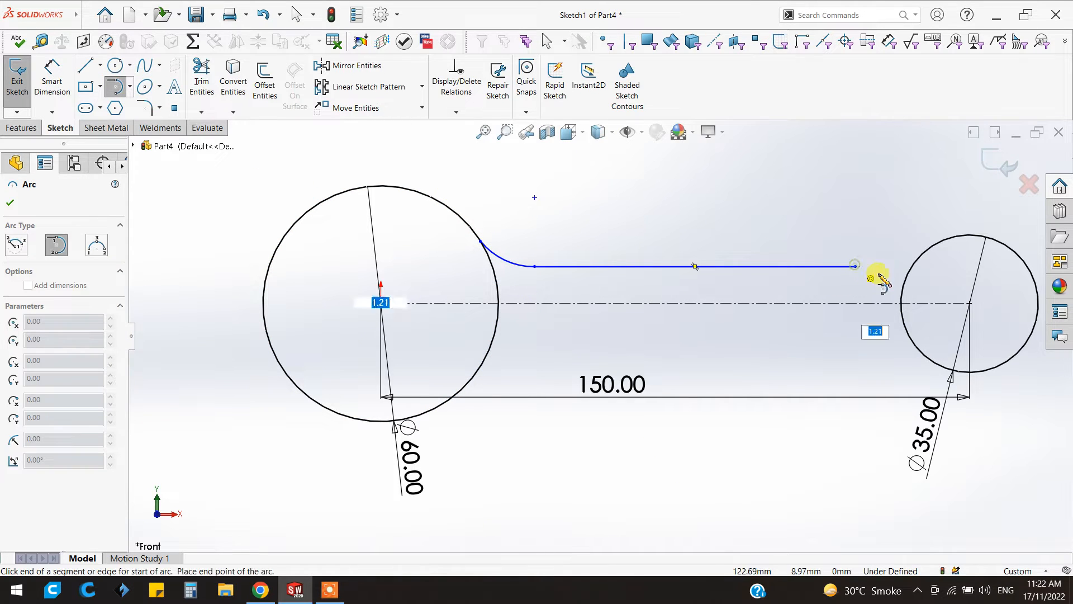
{"action": "left_click", "coordinate": [925, 252]}
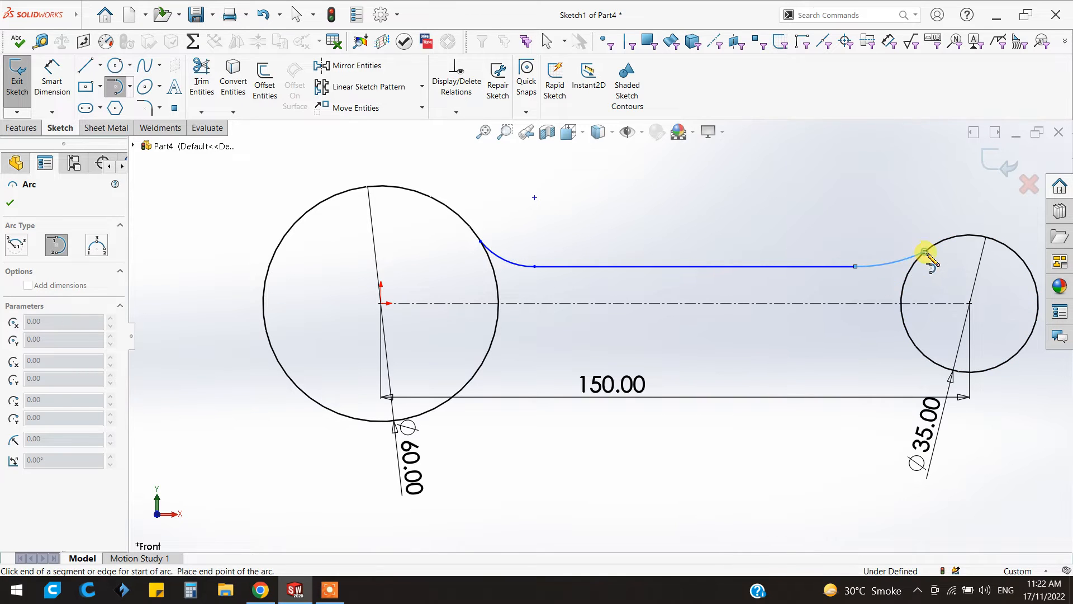
{"action": "key", "text": "Escape"}
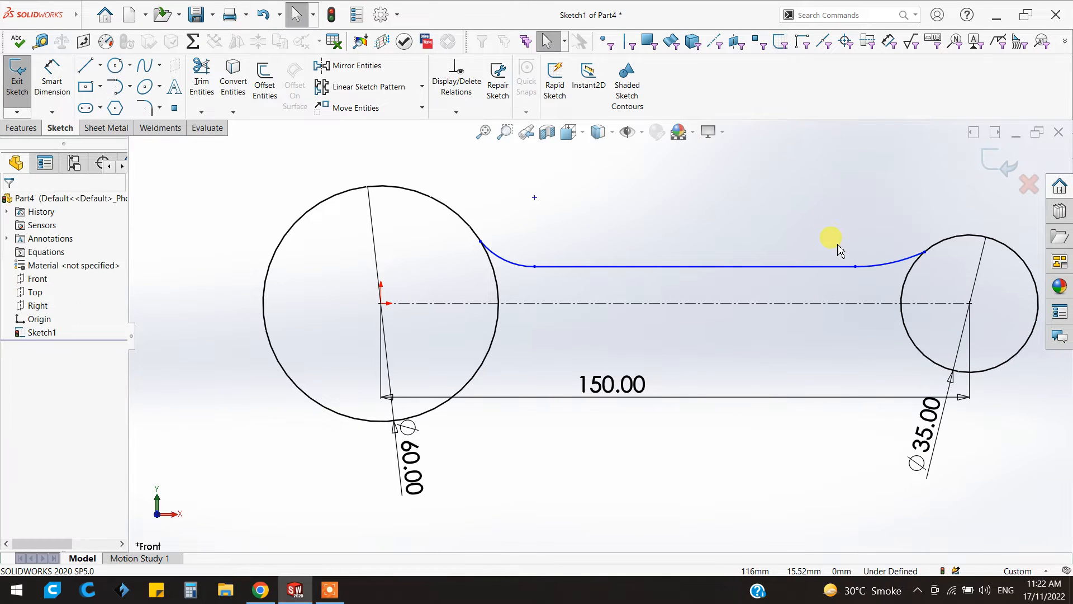
- Add a tangent relation between the 60 mm circle and the arc that meets it
{"action": "scroll", "coordinate": [713, 259], "scroll_direction": "down", "scroll_amount": 2}
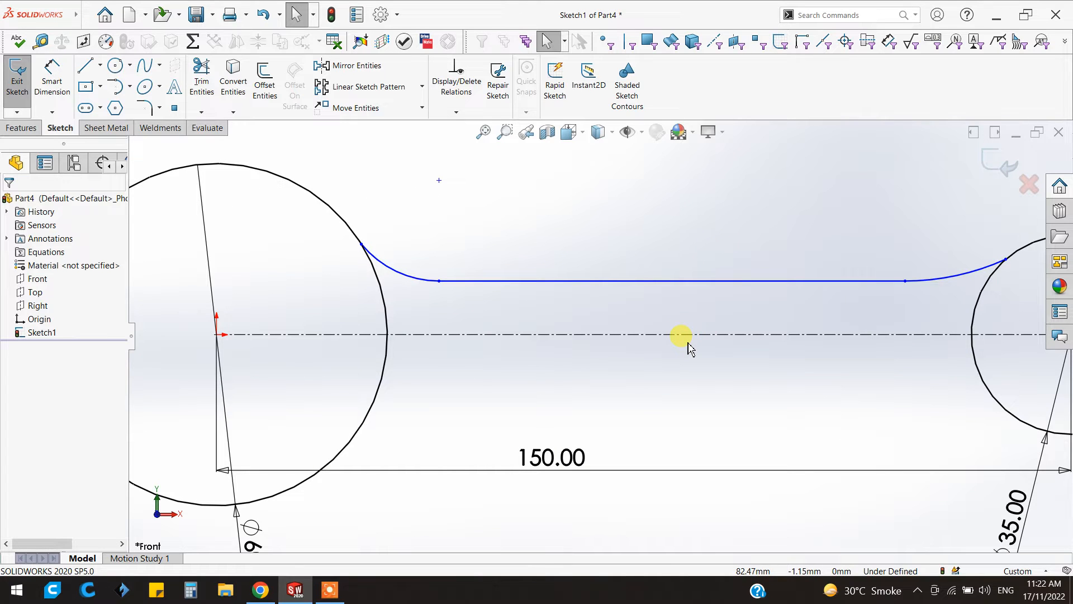
{"action": "left_click", "coordinate": [383, 264]}
{"action": "left_click", "coordinate": [379, 279], "text": "ctrl"}
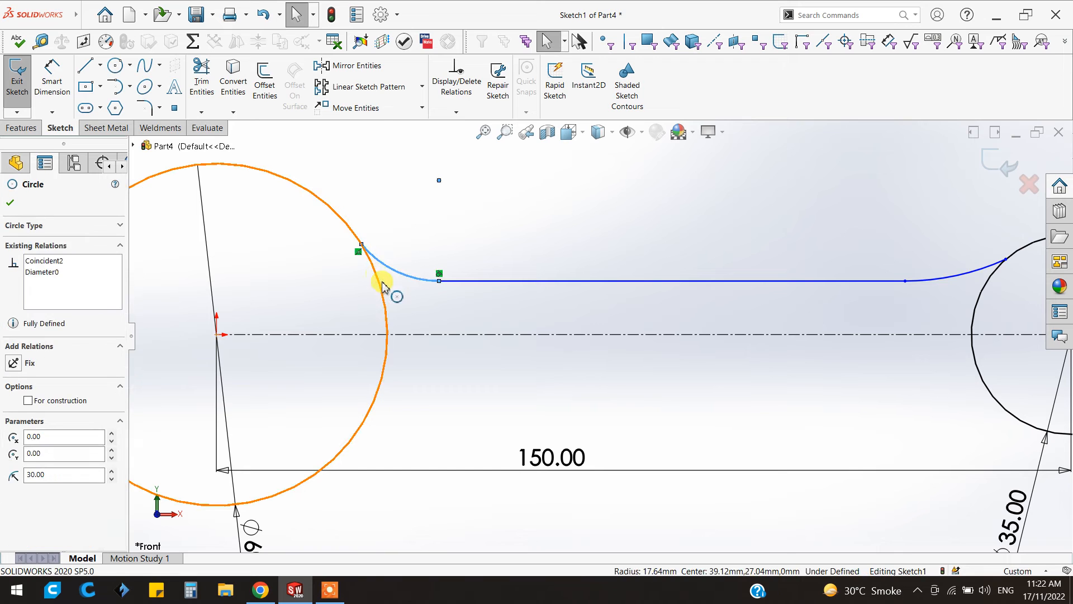
{"action": "left_click", "coordinate": [424, 227]}
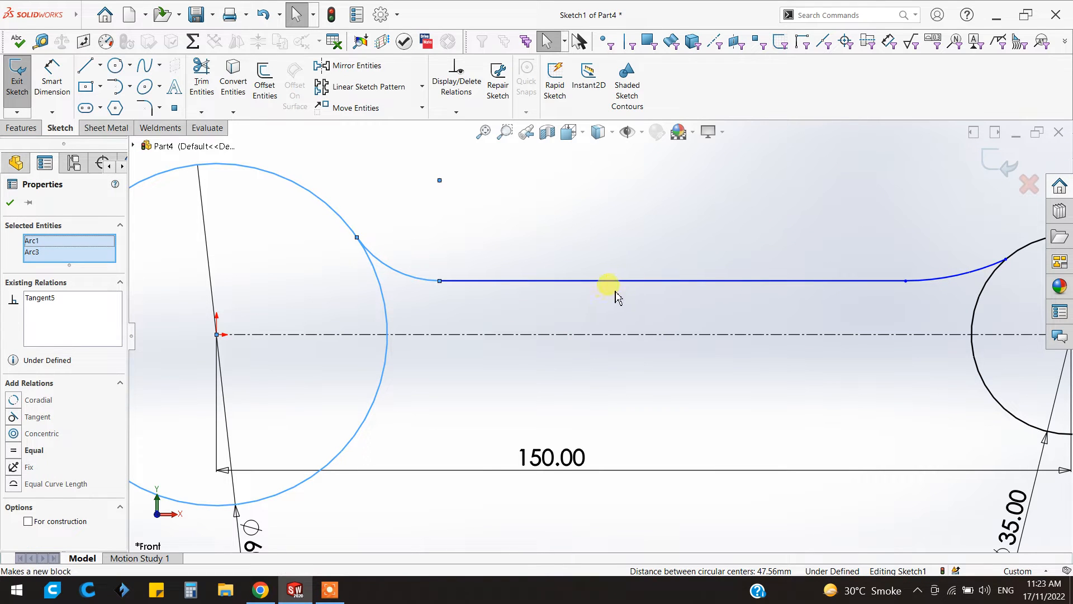
- Add a tangent relation between the 35 mm circle and the arc that meets it
{"action": "left_click", "coordinate": [960, 274]}
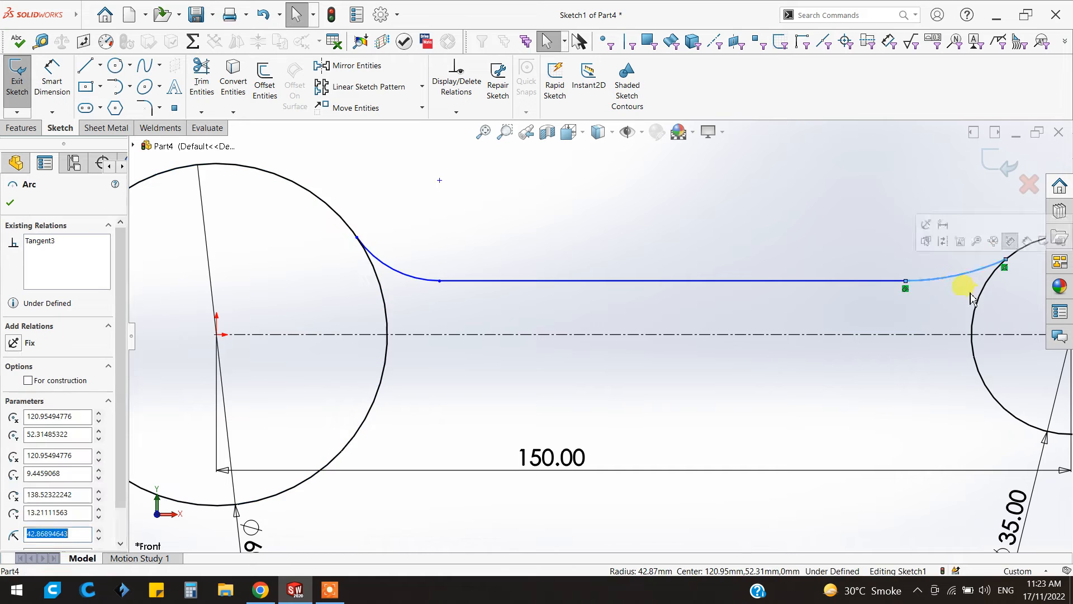
{"action": "left_click", "coordinate": [979, 300], "text": "ctrl"}
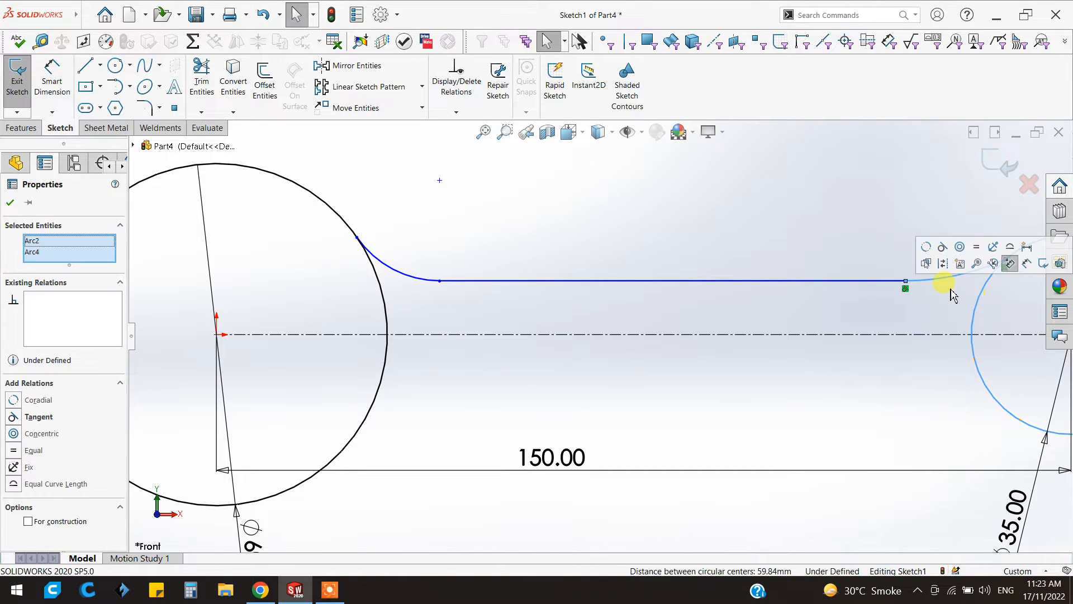
{"action": "left_click", "coordinate": [941, 248]}
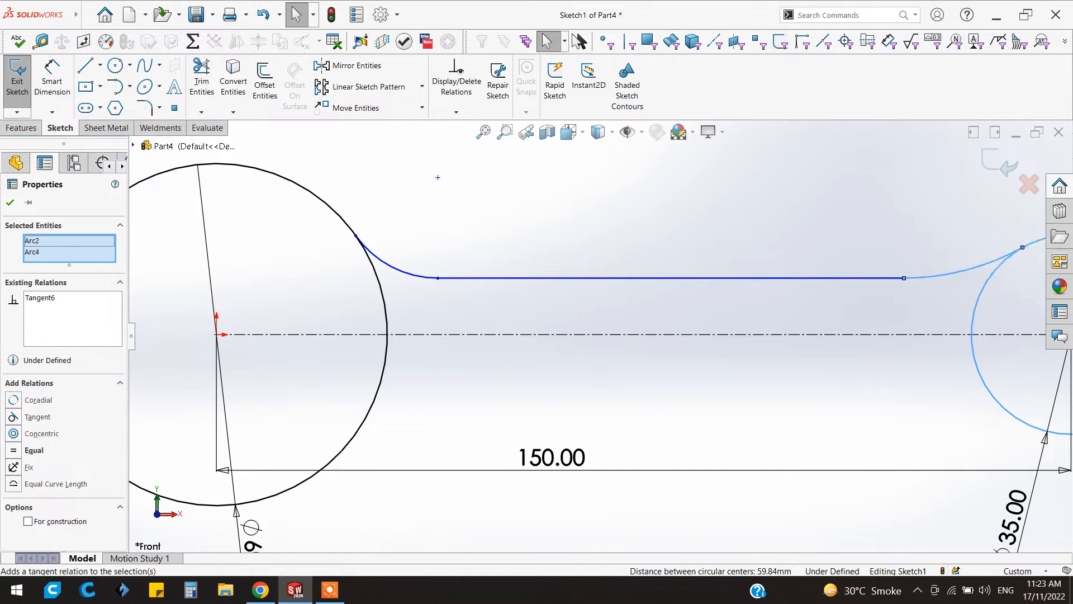
- Dimension the distance between the horizontal line and the centerline as 10 mm
{"action": "left_click", "coordinate": [10, 203]}
{"action": "left_click", "coordinate": [51, 81]}
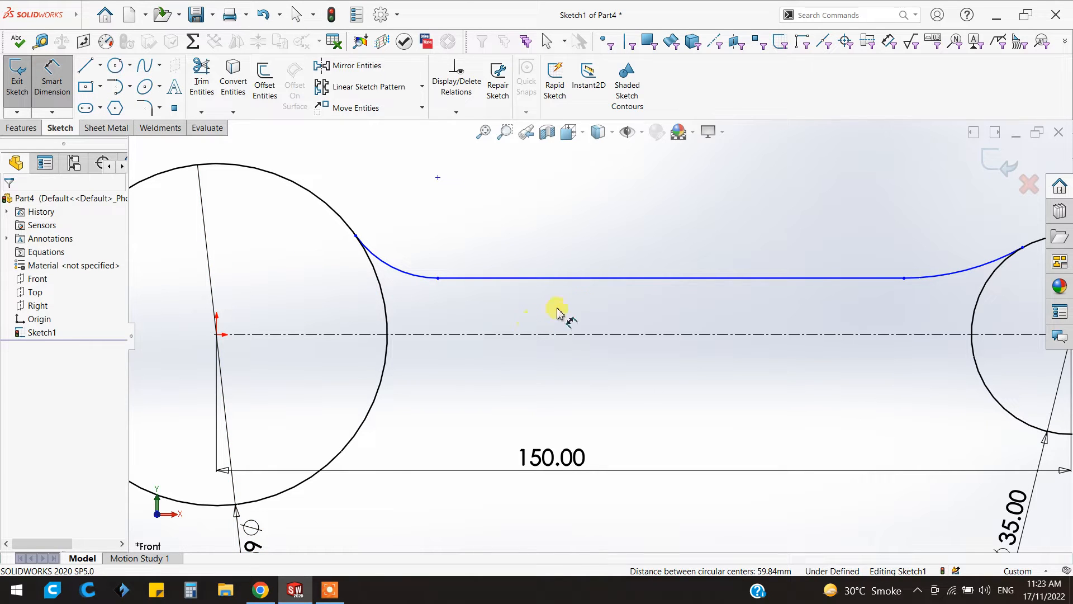
{"action": "left_click", "coordinate": [587, 279]}
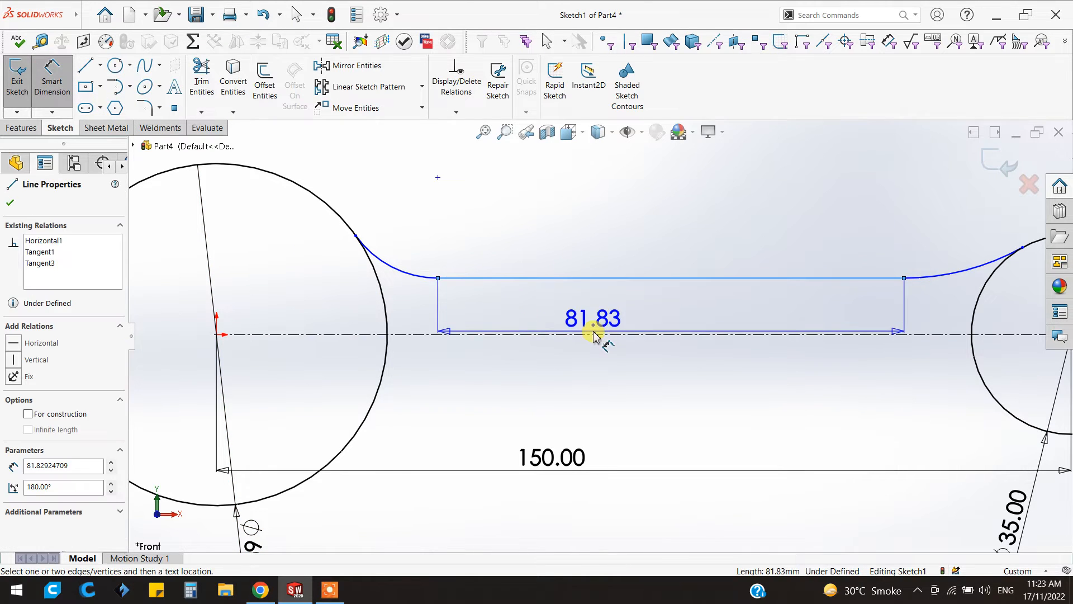
{"action": "left_click", "coordinate": [594, 334]}
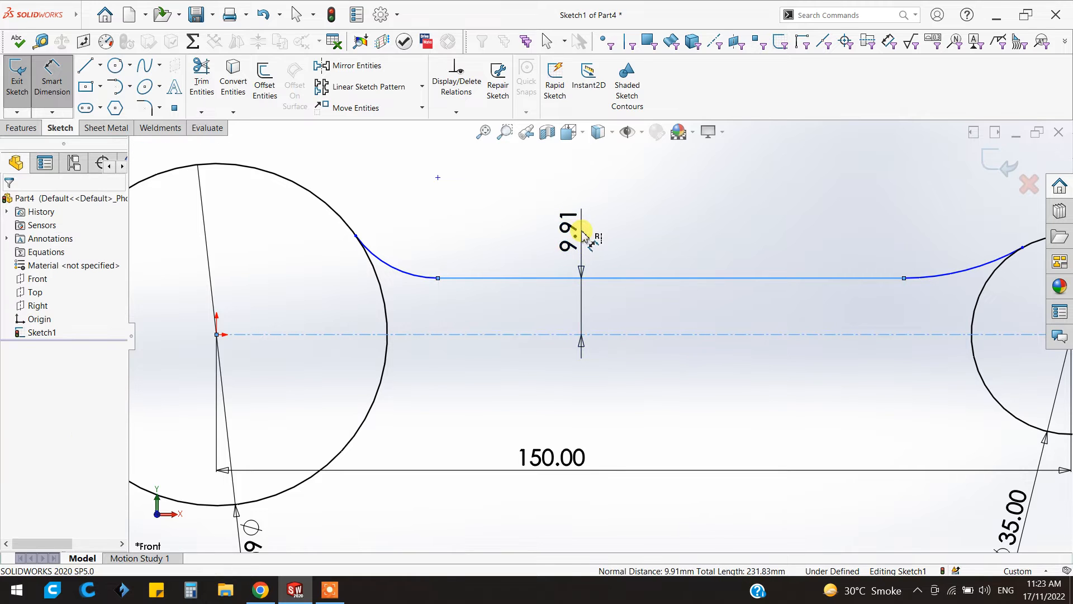
{"action": "left_click", "coordinate": [583, 232]}
{"action": "key", "text": "Return"}
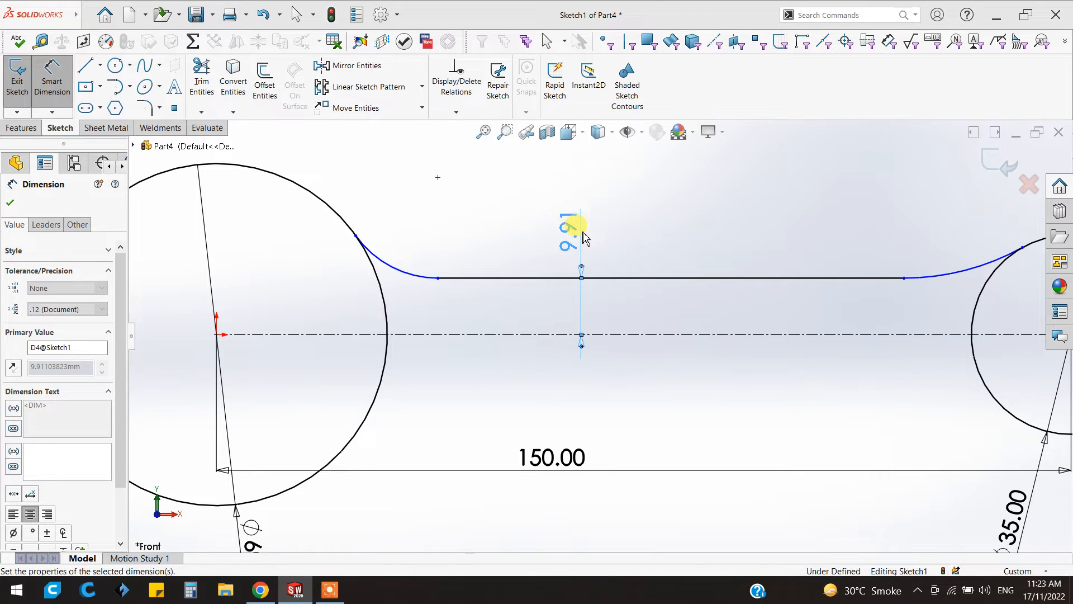
{"action": "scroll", "coordinate": [678, 331], "scroll_direction": "up", "scroll_amount": 2}
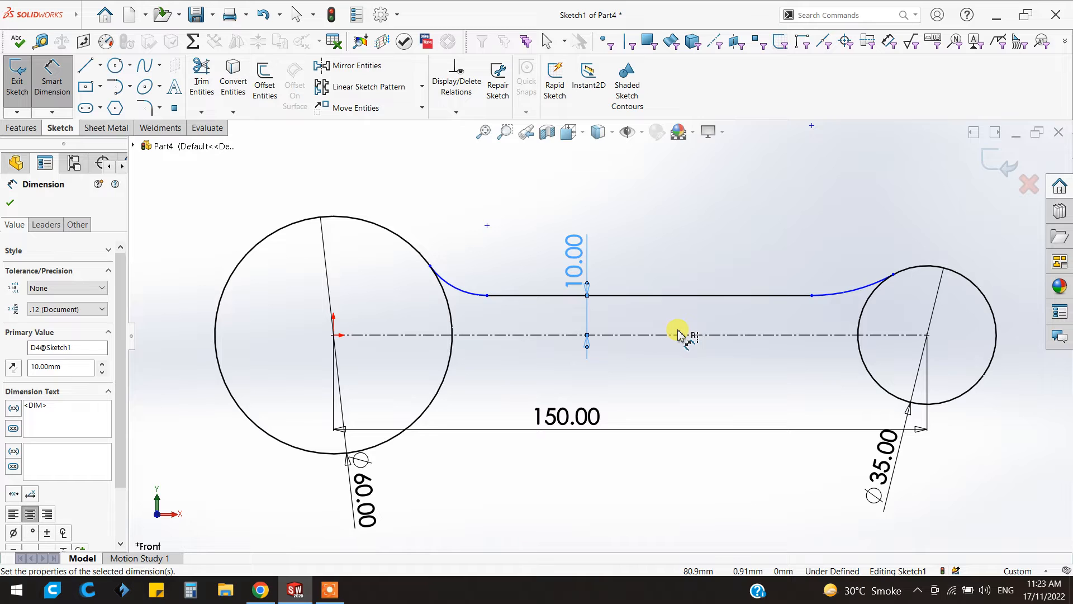
{"action": "scroll", "coordinate": [678, 334], "scroll_direction": "down", "scroll_amount": 1}
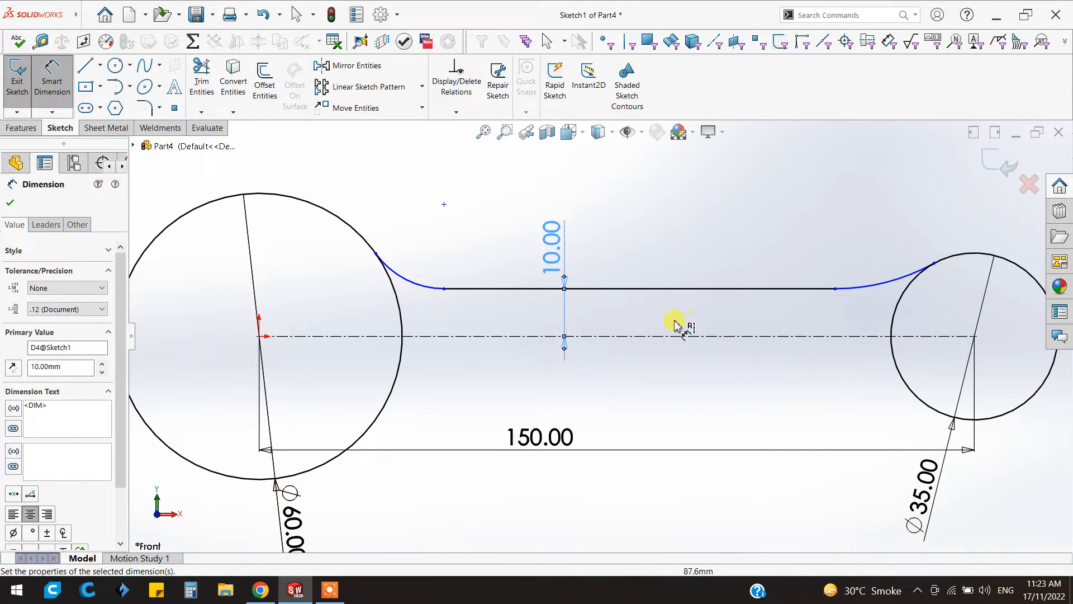
{"action": "left_click", "coordinate": [10, 203]}
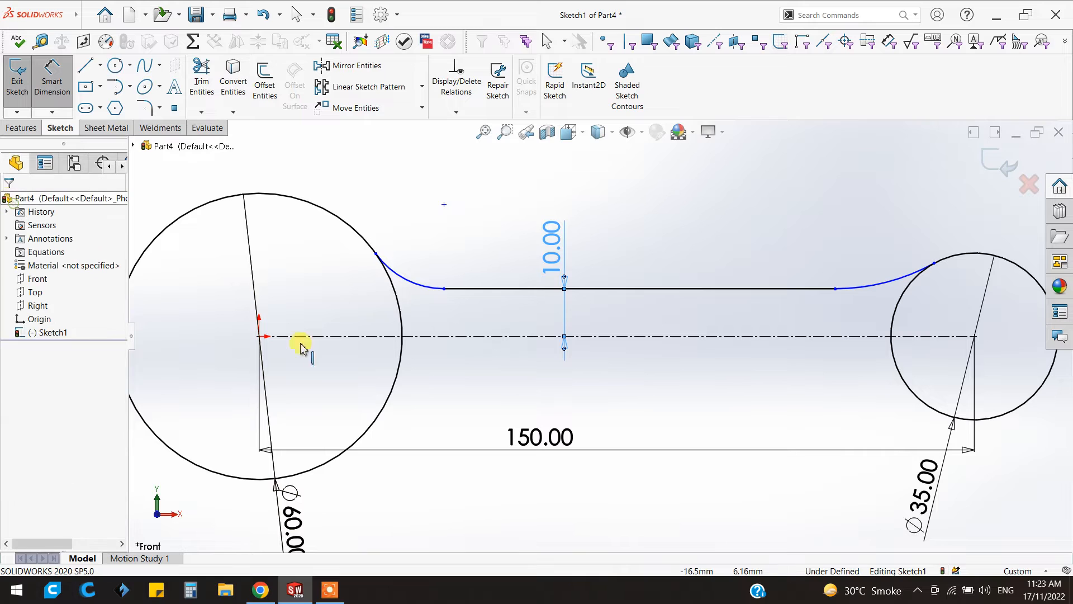
{"action": "key", "text": "Escape"}
- Make the horizontal line tangent to the arc that leads to the 35 mm circle
{"action": "left_click", "coordinate": [658, 292]}
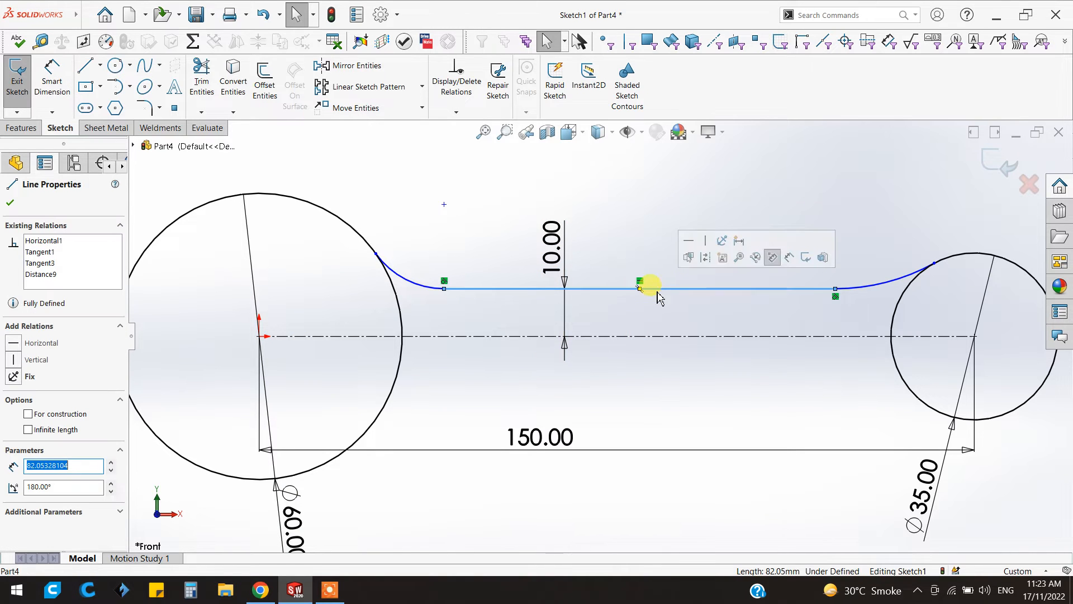
{"action": "left_click", "coordinate": [10, 202]}
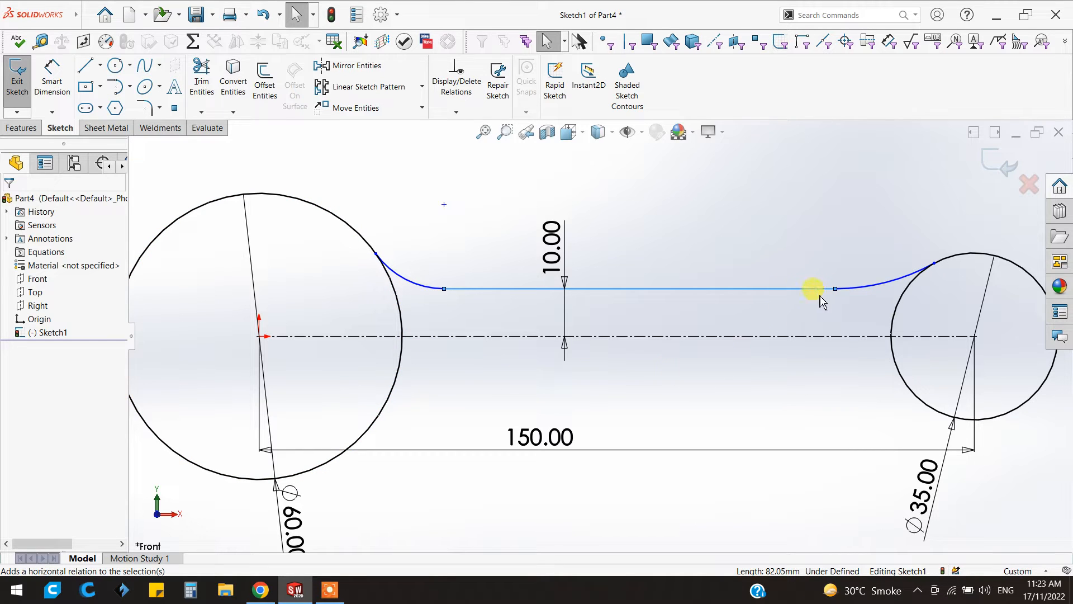
{"action": "left_click", "coordinate": [826, 289]}
{"action": "left_click", "coordinate": [863, 293]}
{"action": "left_click", "coordinate": [824, 289], "text": "ctrl"}
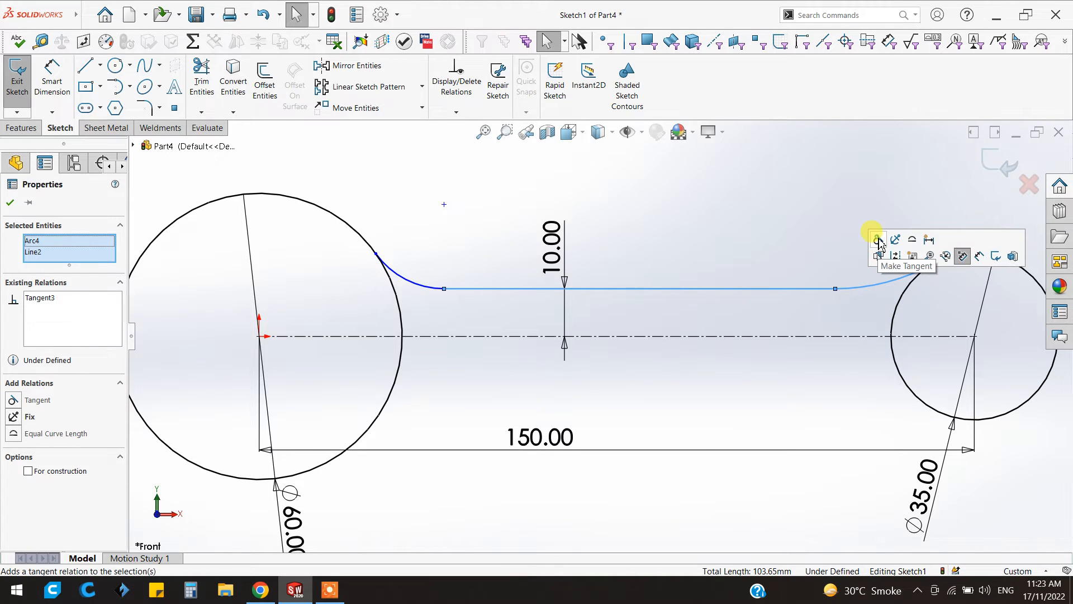
{"action": "left_click", "coordinate": [428, 288], "text": "ctrl"}
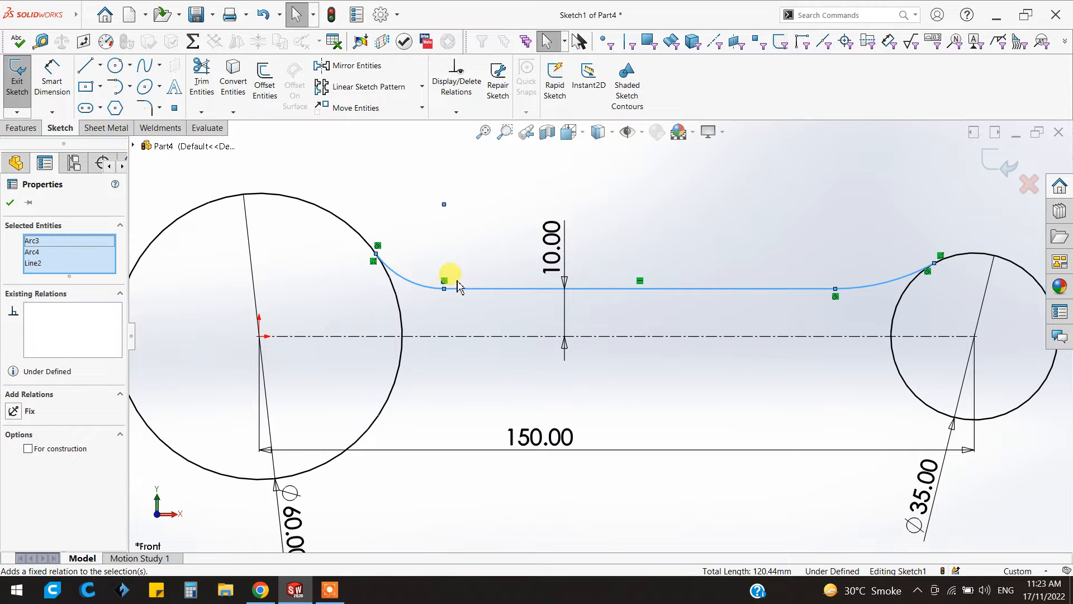
{"action": "key", "text": "Escape"}
- Make the horizontal line tangent to the arc that leads to the 60 mm circle
{"action": "left_click", "coordinate": [475, 290]}
{"action": "left_click_drag", "start_coordinate": [432, 288], "coordinate": [443, 339]}
{"action": "left_click", "coordinate": [455, 288], "text": "ctrl"}
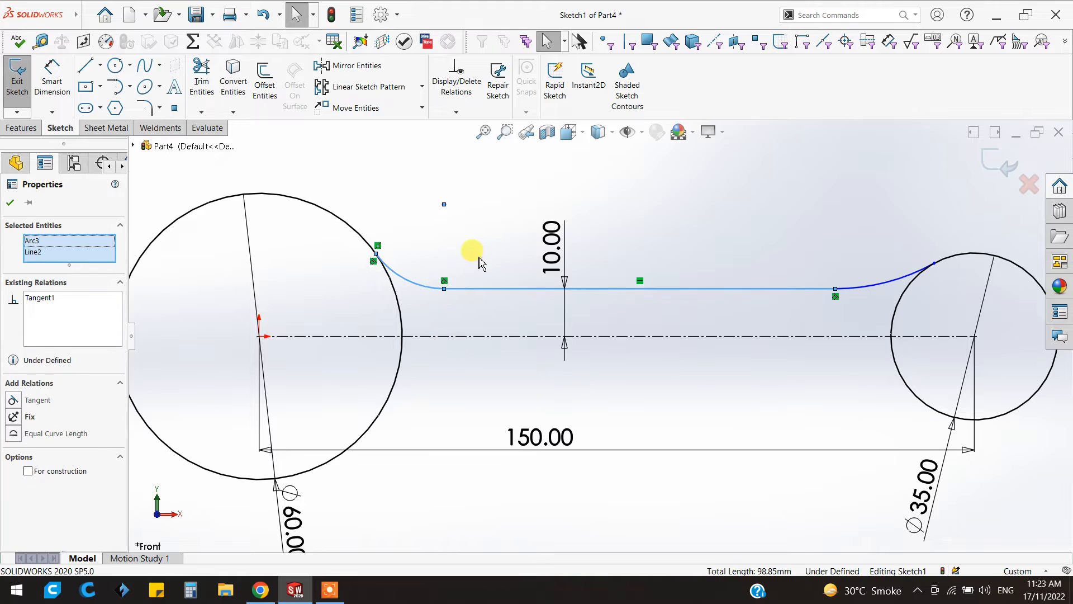
{"action": "left_click", "coordinate": [11, 400]}
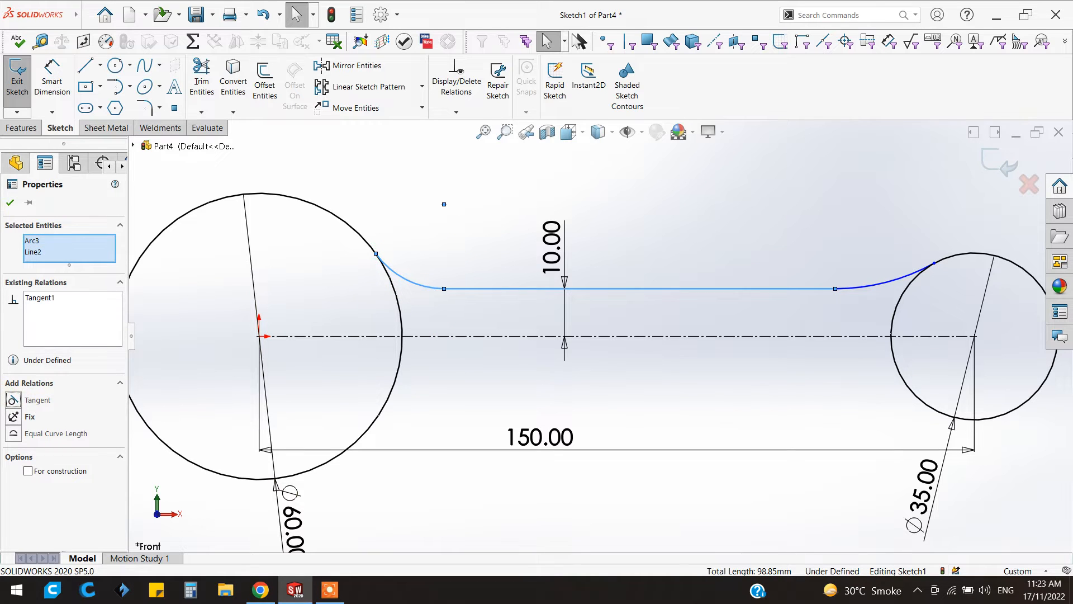
{"action": "left_click", "coordinate": [10, 203]}
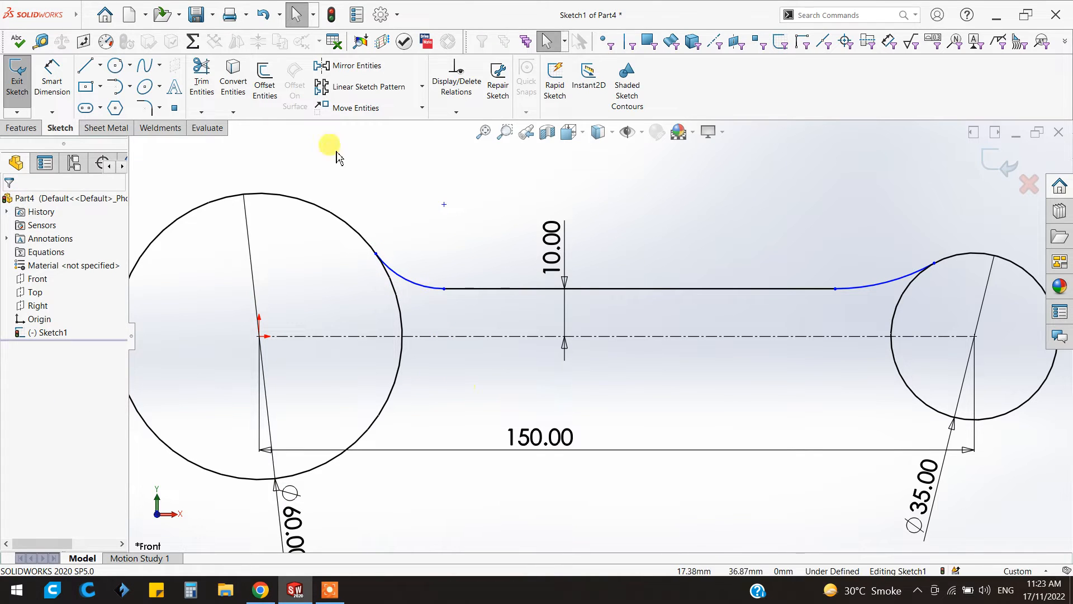
- Mirror the horizontal line and both tangent arcs about the centerline, keeping the originals
{"action": "left_click", "coordinate": [356, 76]}
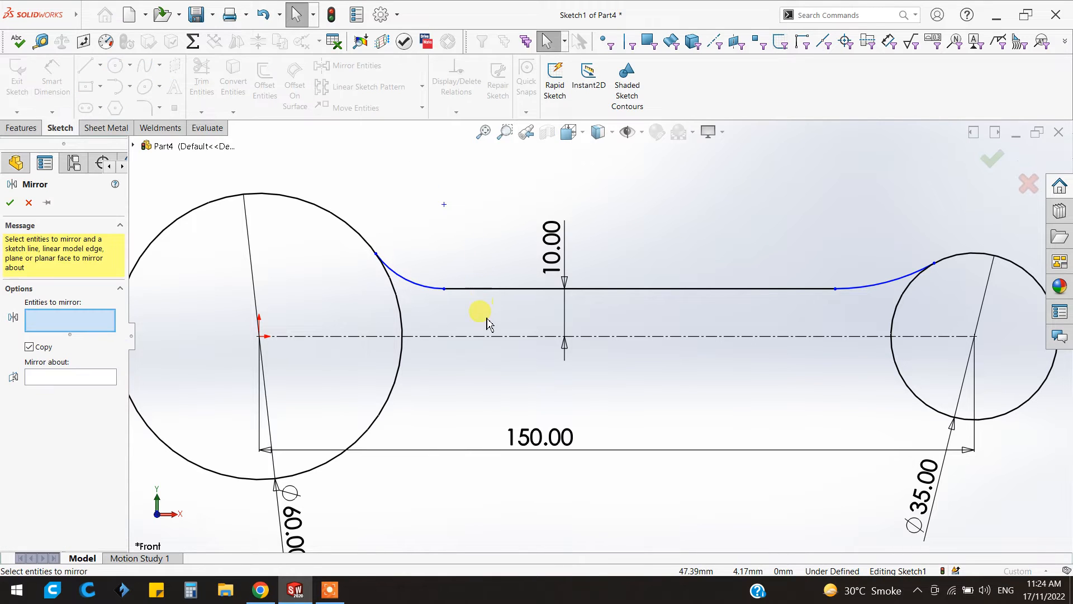
{"action": "left_click", "coordinate": [882, 288]}
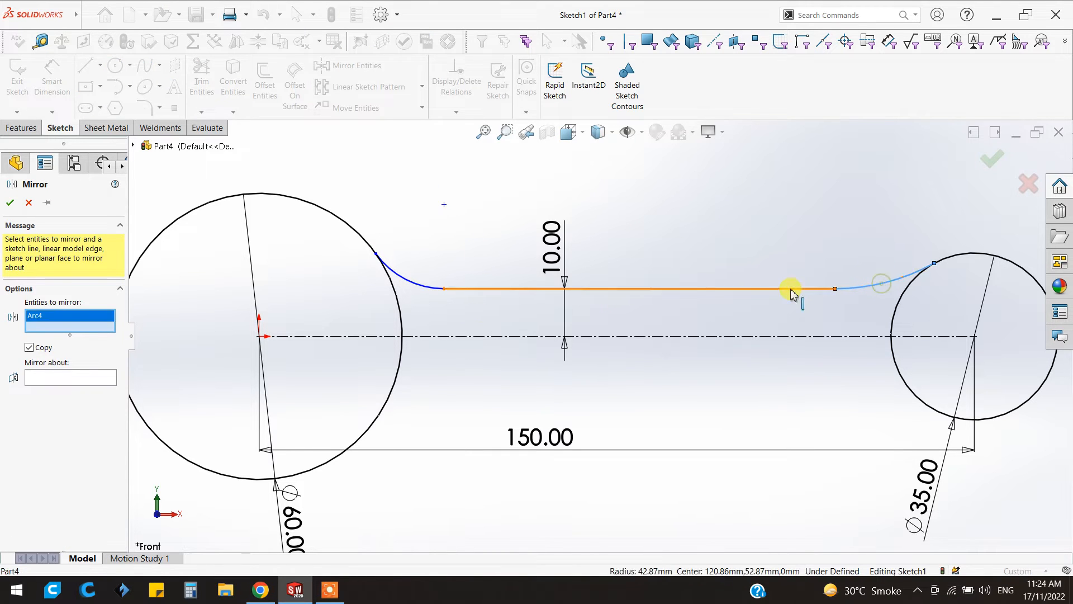
{"action": "left_click", "coordinate": [793, 288]}
{"action": "left_click", "coordinate": [409, 285]}
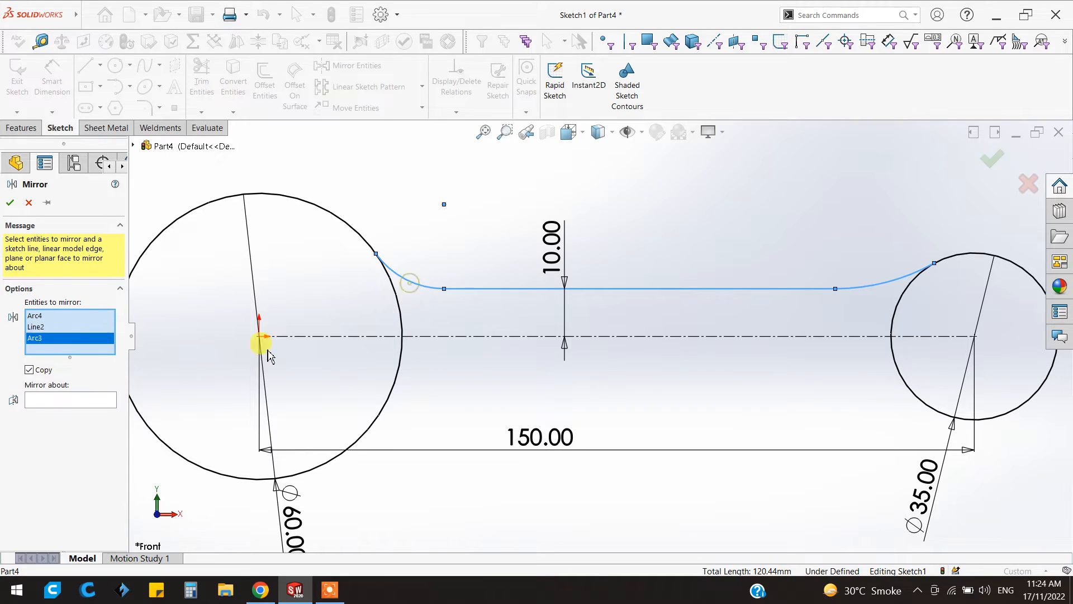
{"action": "left_click", "coordinate": [64, 402]}
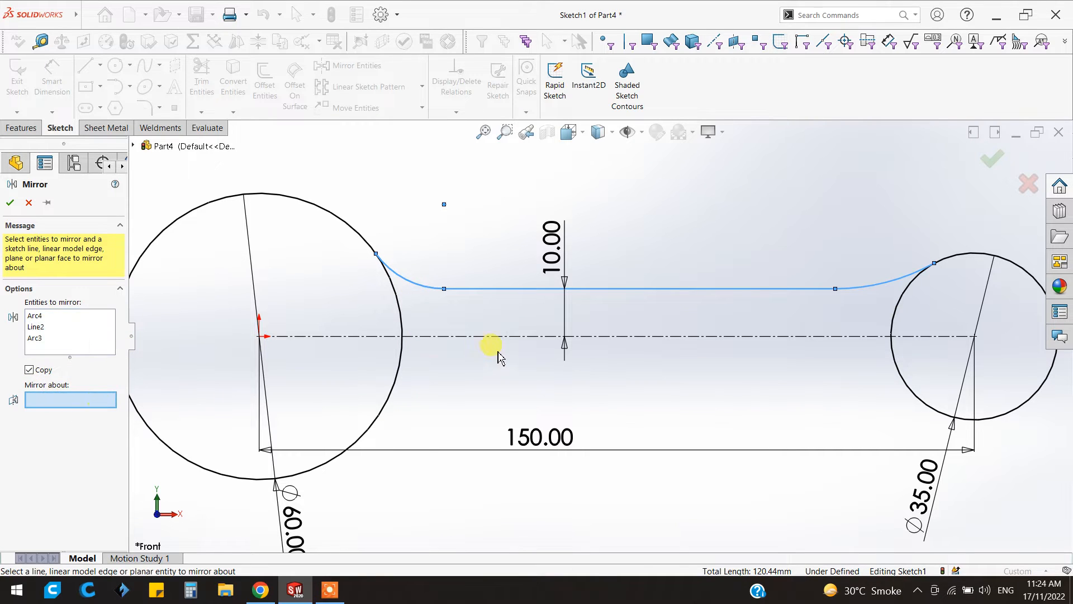
{"action": "left_click", "coordinate": [505, 337]}
{"action": "left_click", "coordinate": [10, 202]}
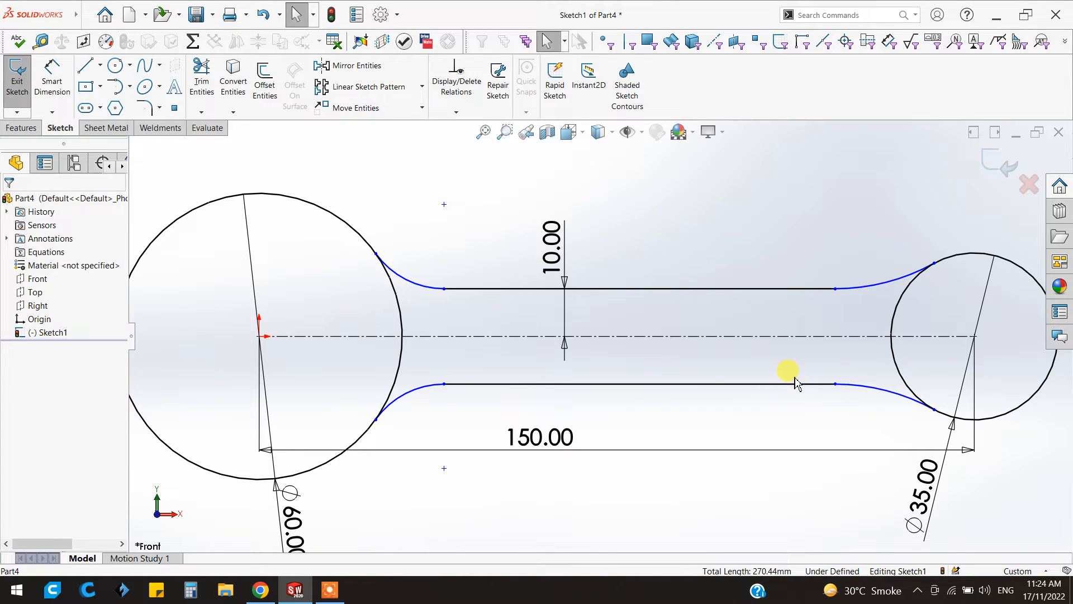
- Sketch a six-sided polygon centered on the origin inside the 60 mm circle, with an inscribed circle about 35 mm in diameter
{"action": "left_click", "coordinate": [119, 112]}
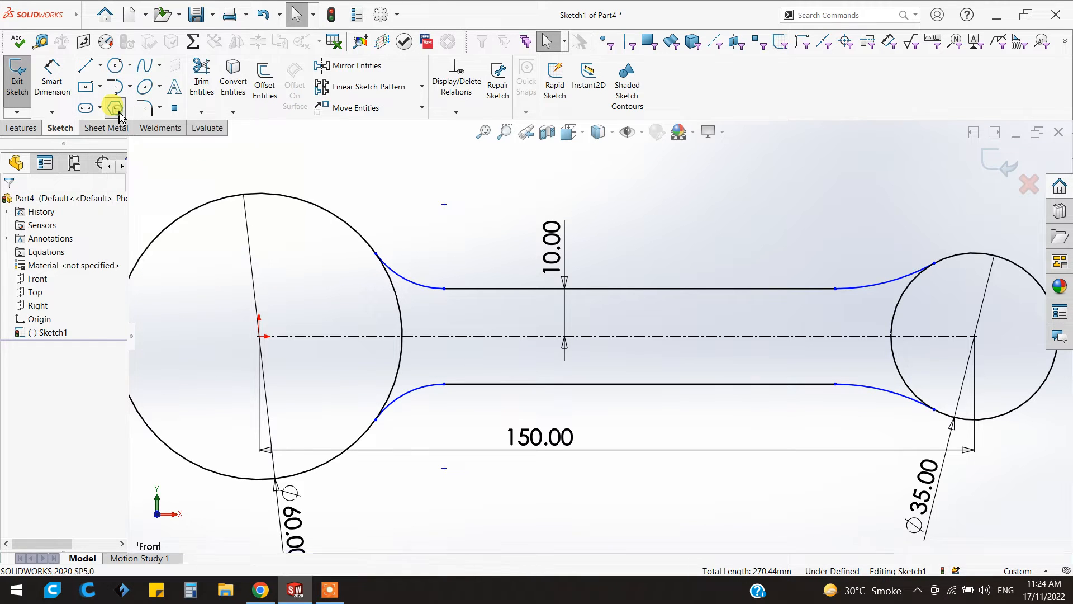
{"action": "left_click", "coordinate": [259, 336]}
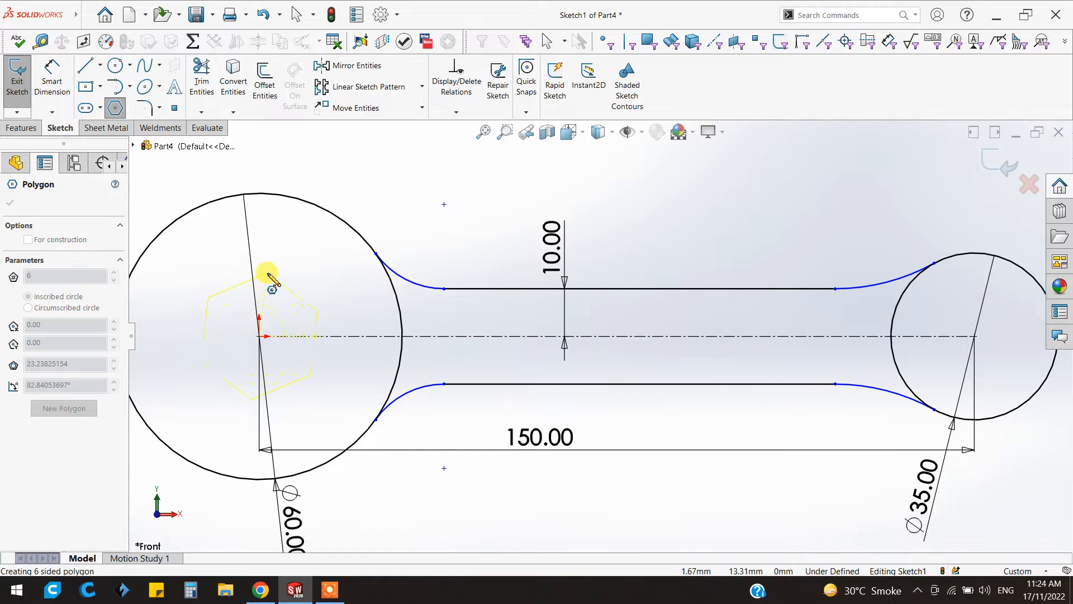
{"action": "left_click", "coordinate": [355, 336]}
{"action": "right_click", "coordinate": [420, 223]}
{"action": "left_click", "coordinate": [428, 230]}
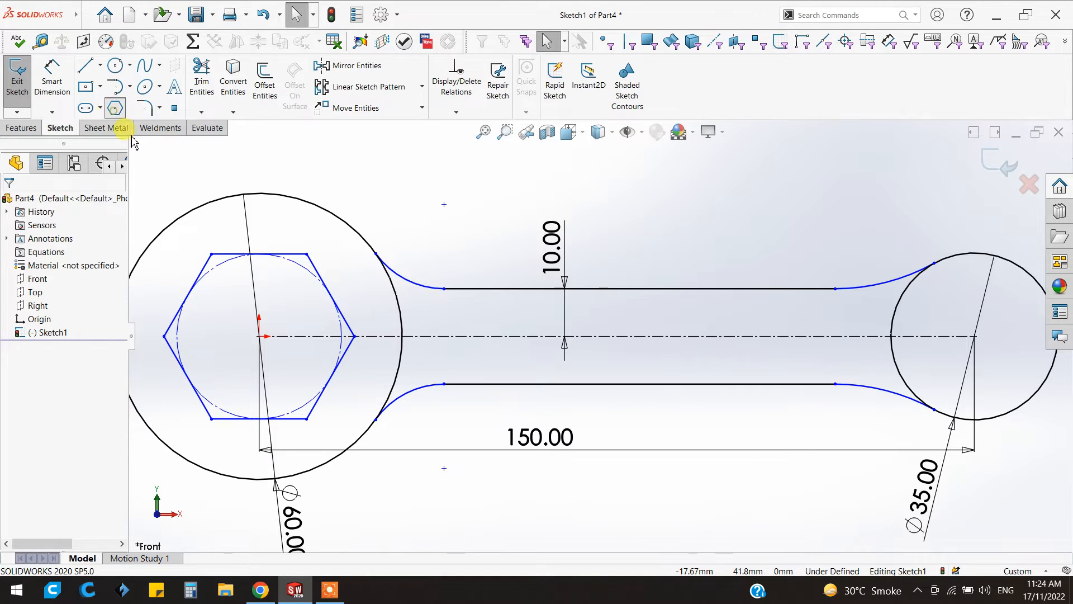
- Sketch an eight-sided polygon at the center of the 35 mm circle, with an inscribed circle about 18 mm in diameter
{"action": "left_click", "coordinate": [115, 108]}
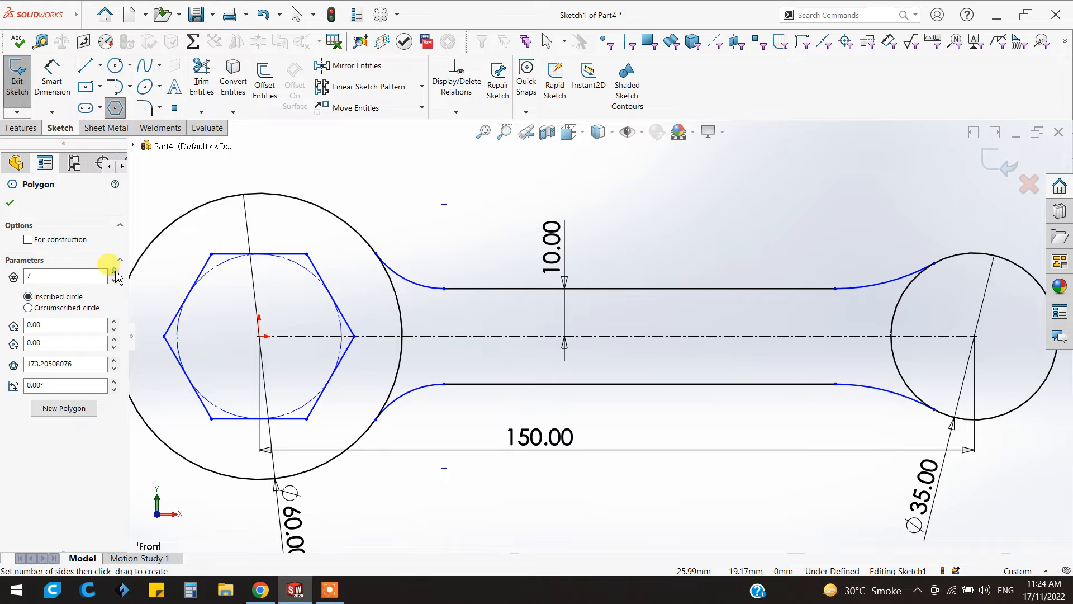
{"action": "left_click", "coordinate": [974, 336]}
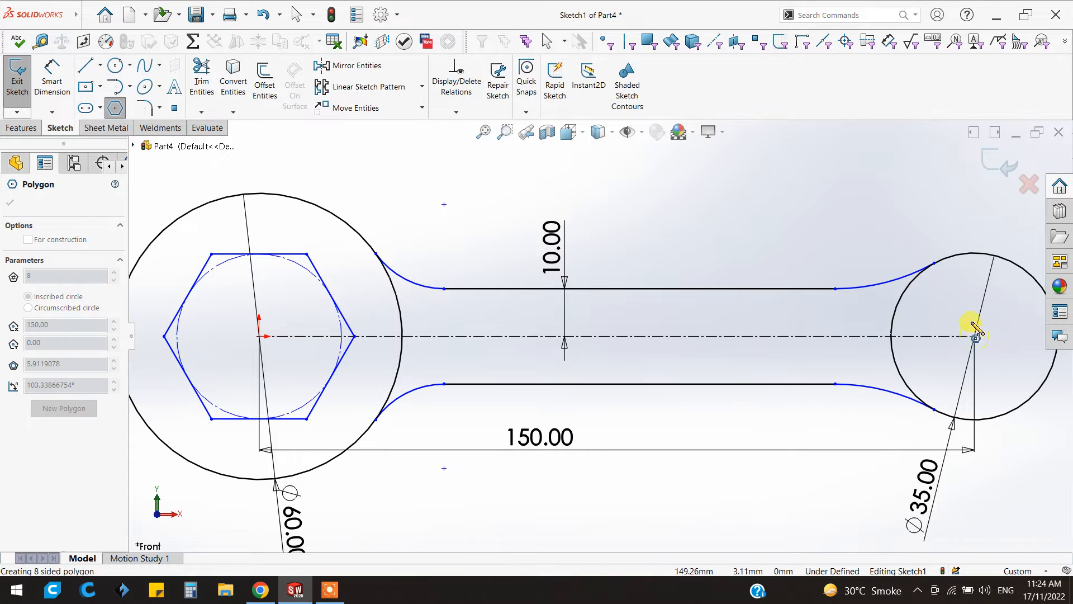
{"action": "left_click", "coordinate": [957, 297]}
{"action": "right_click", "coordinate": [841, 229]}
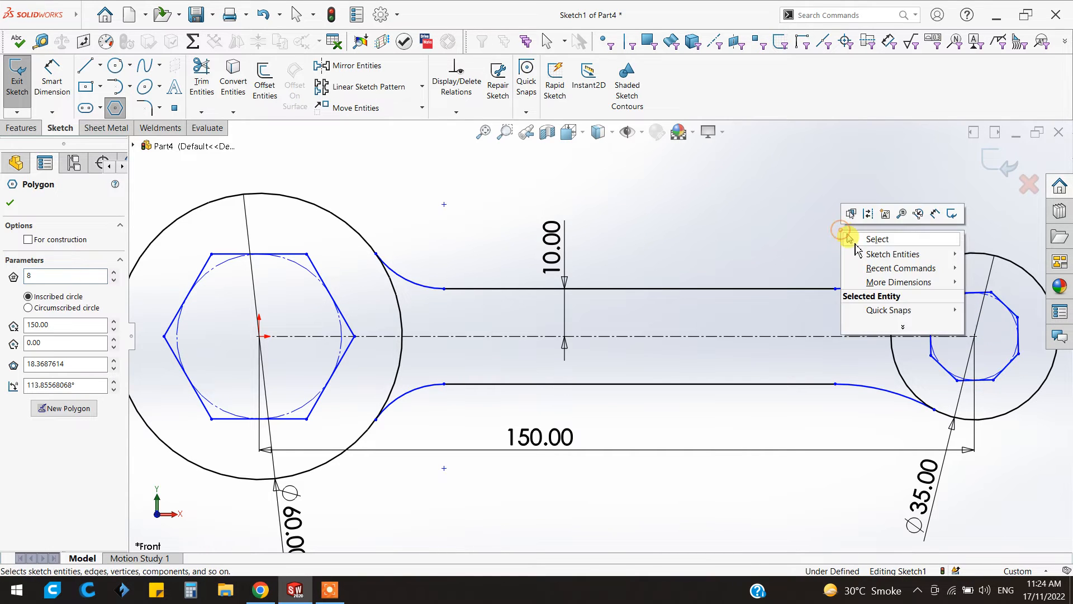
{"action": "left_click", "coordinate": [863, 239]}
- Add horizontal relations to the upper side of the hexagon and the upper side of the octagon
{"action": "left_click", "coordinate": [278, 254]}
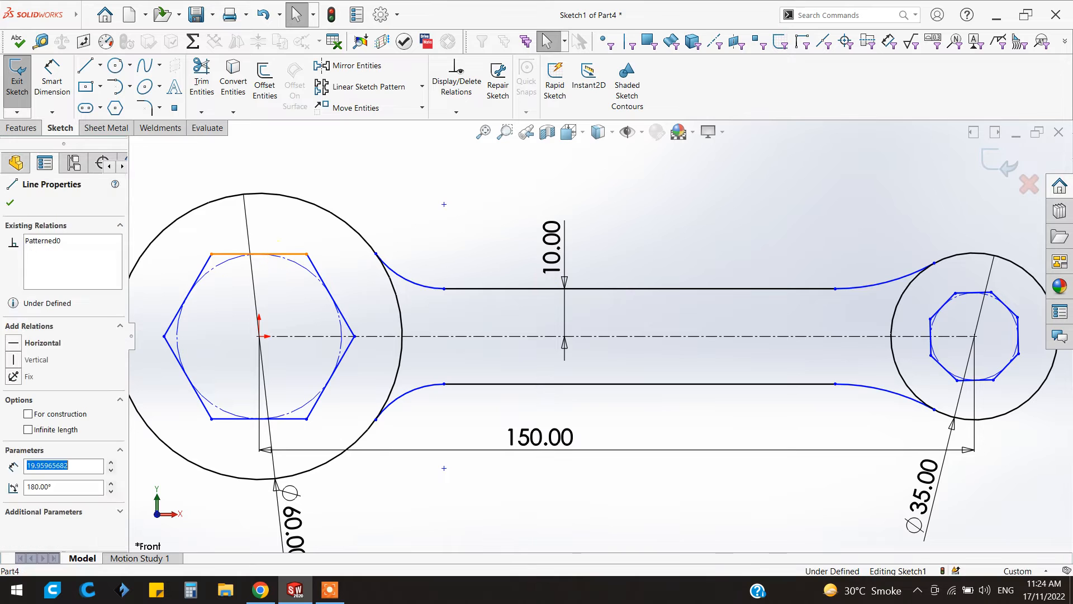
{"action": "left_click", "coordinate": [315, 215]}
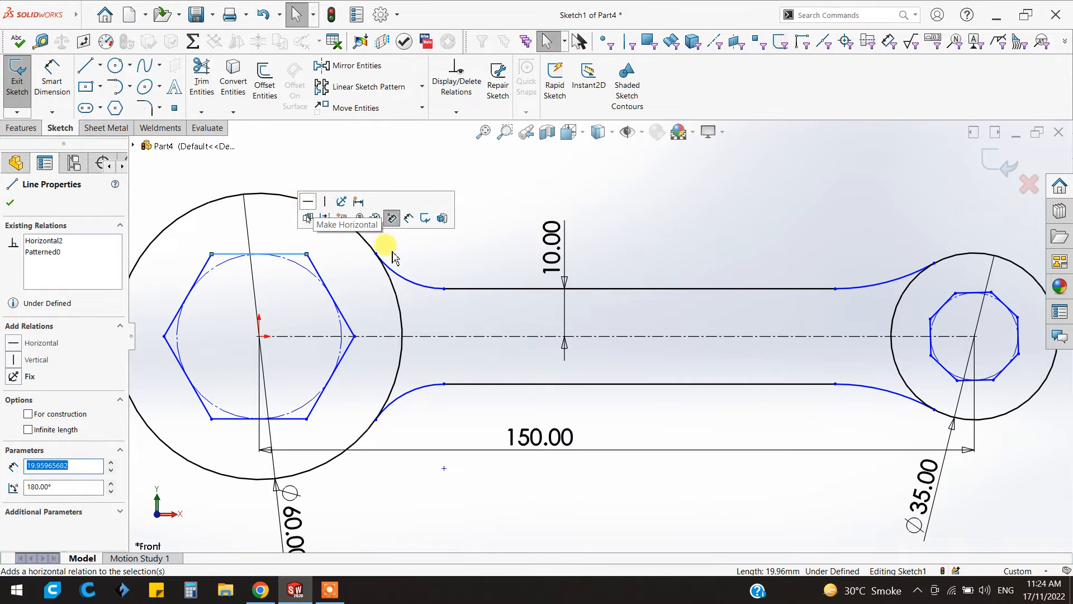
{"action": "left_click", "coordinate": [978, 293]}
{"action": "left_click", "coordinate": [925, 244]}
{"action": "left_click", "coordinate": [12, 202]}
{"action": "key", "text": "f"}
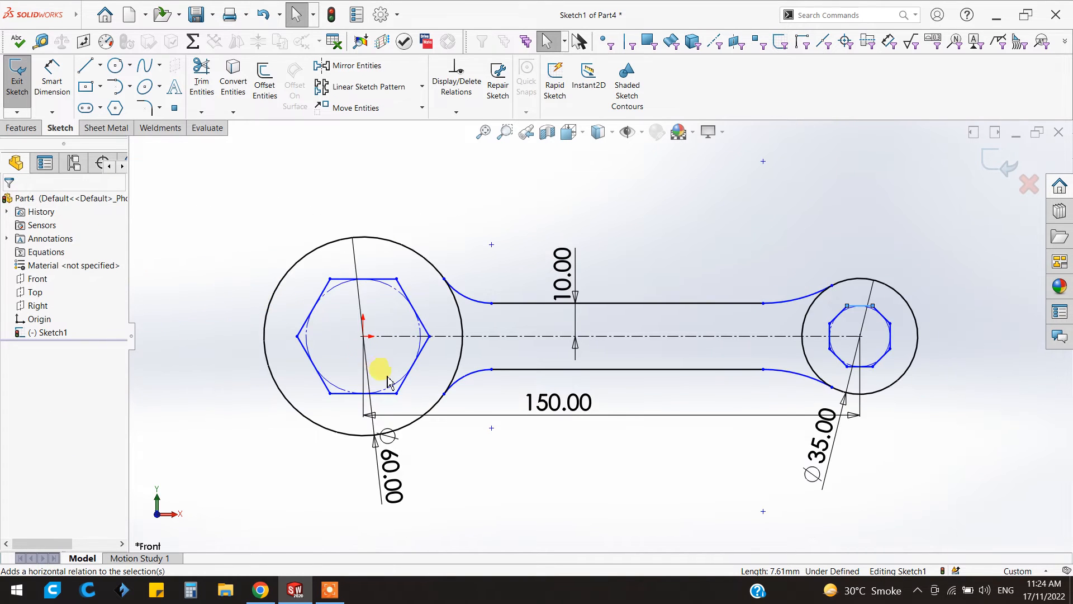
- Dimension the diameter of the hexagon's inscribed circle as 40 mm
{"action": "left_click", "coordinate": [50, 78]}
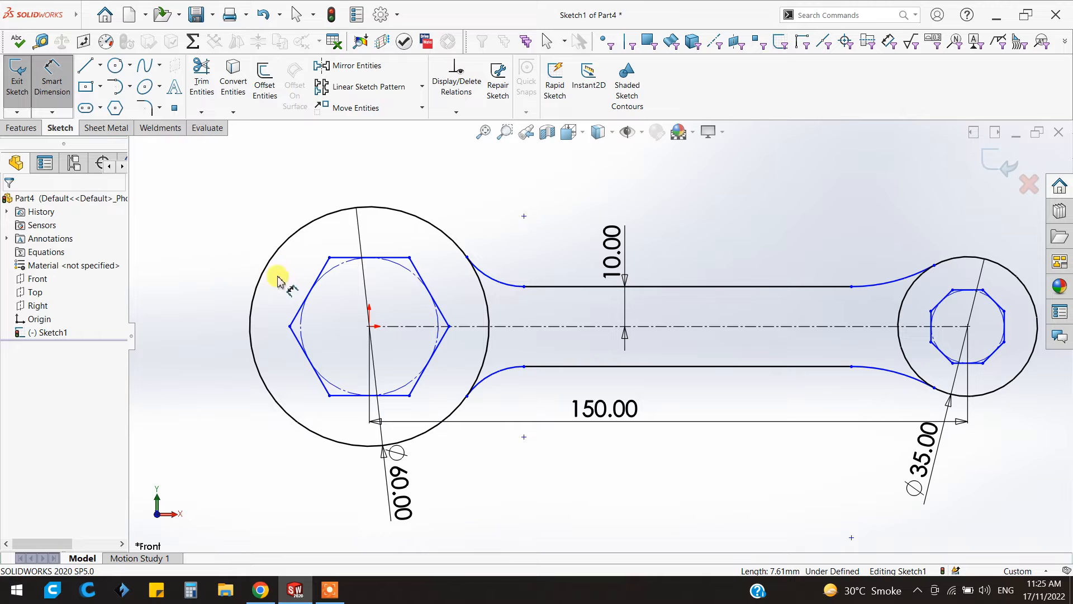
{"action": "left_click", "coordinate": [419, 281]}
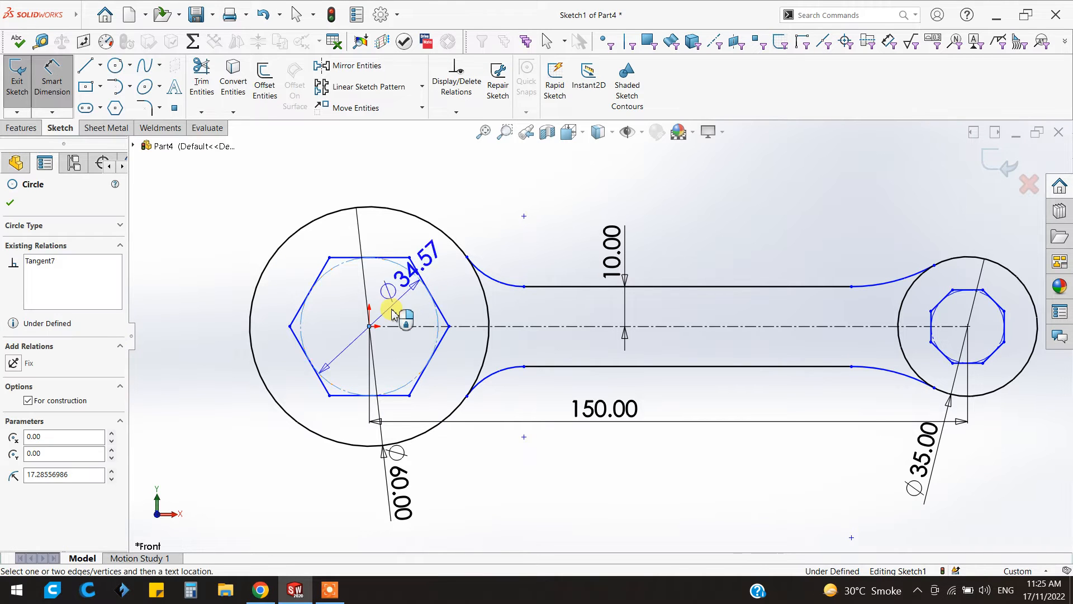
{"action": "left_click", "coordinate": [393, 317]}
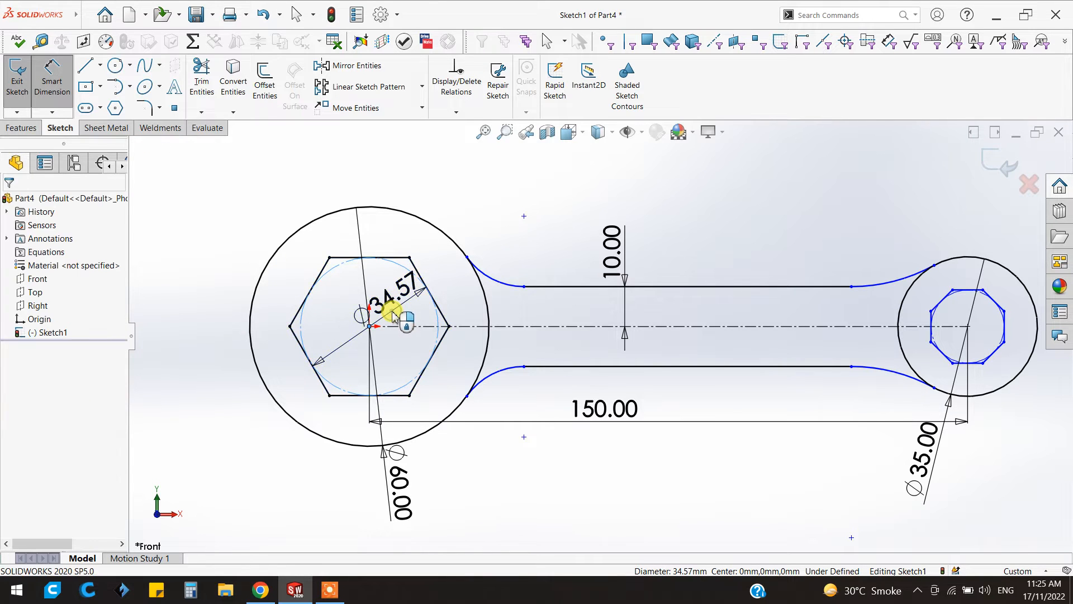
{"action": "type", "text": "40"}
{"action": "key", "text": "Return"}
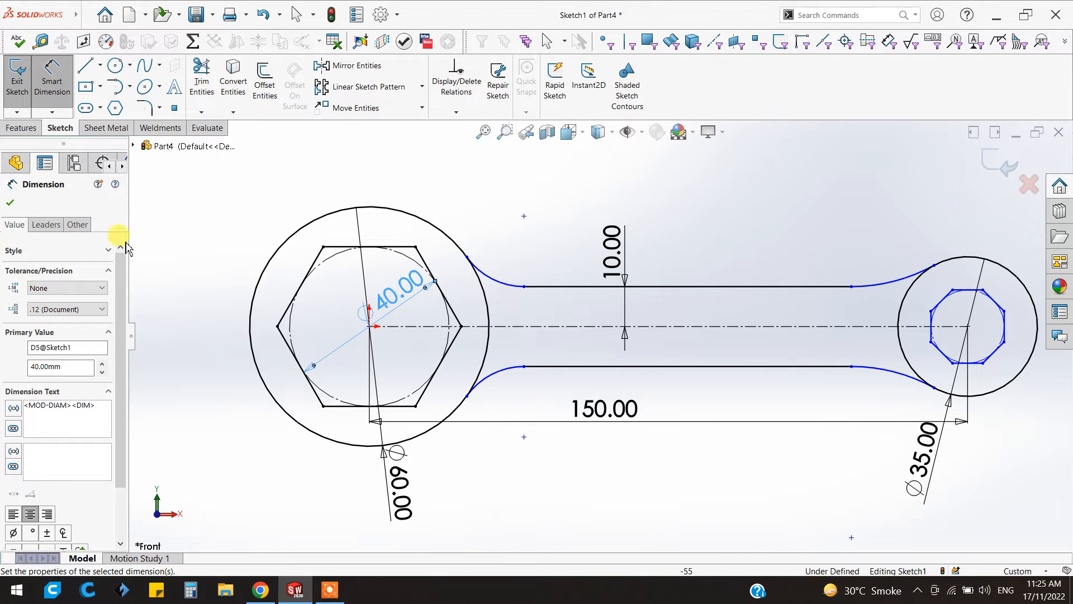
{"action": "left_click", "coordinate": [19, 205]}
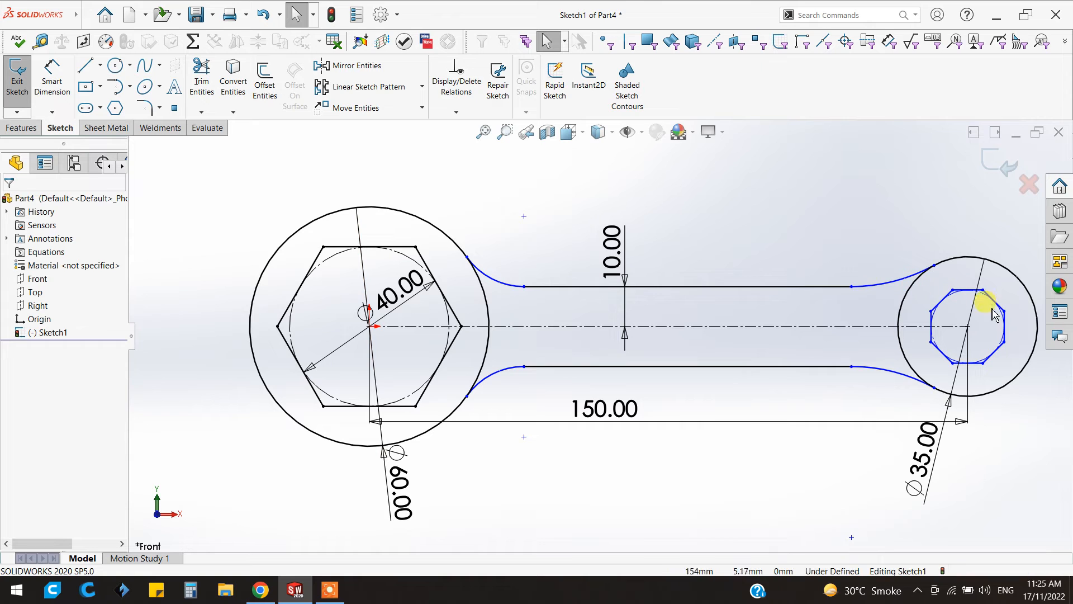
- Dimension the diameter of the octagon's inscribed circle as 20 mm
{"action": "left_click", "coordinate": [50, 78]}
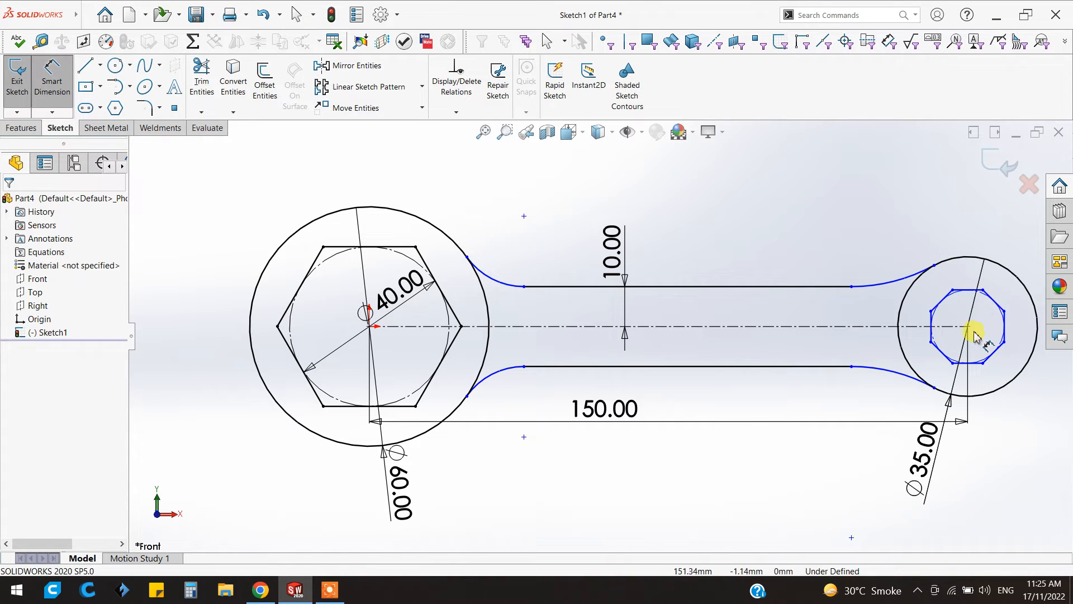
{"action": "left_click", "coordinate": [998, 309]}
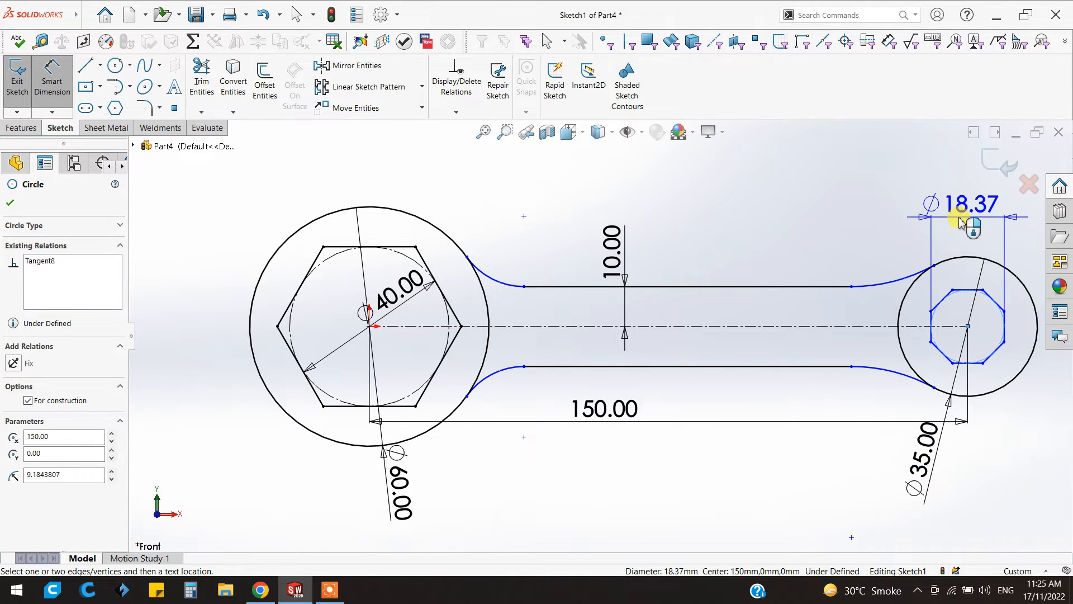
{"action": "left_click", "coordinate": [960, 221]}
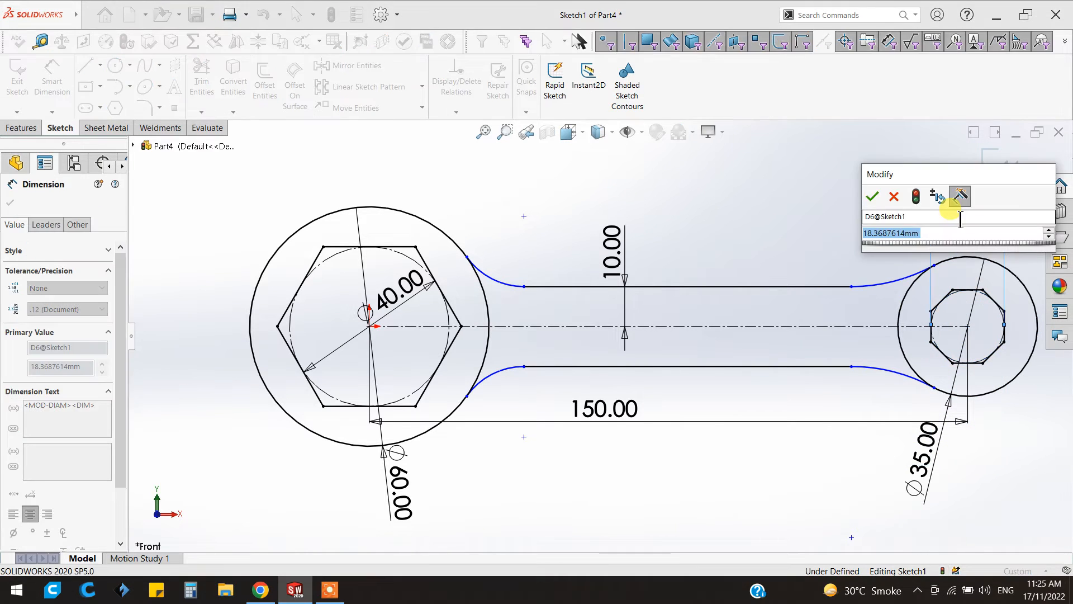
{"action": "type", "text": "20"}
{"action": "key", "text": "Return"}
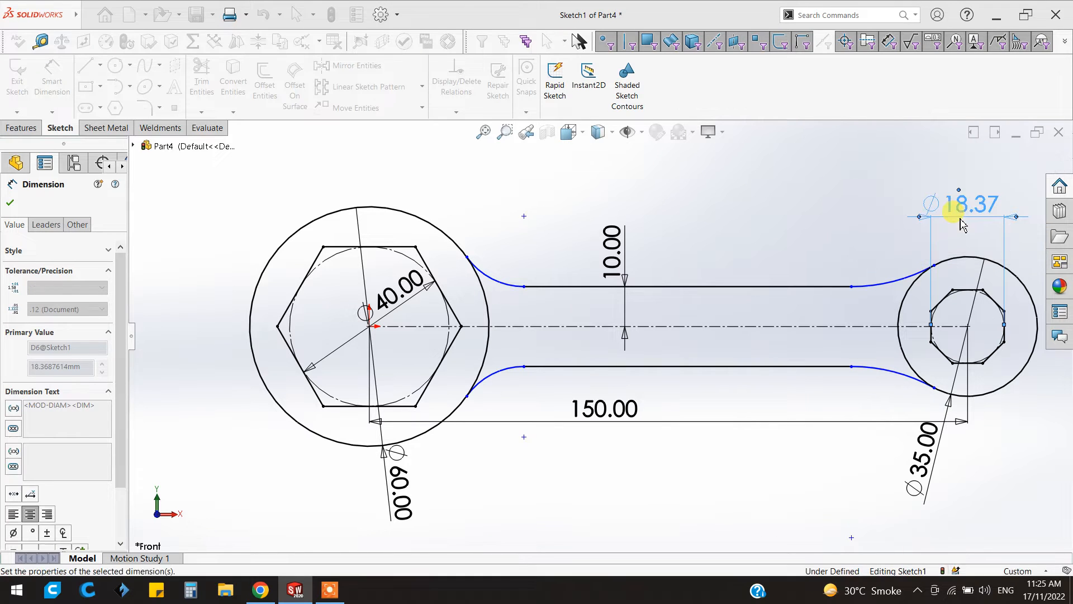
{"action": "left_click", "coordinate": [17, 205]}
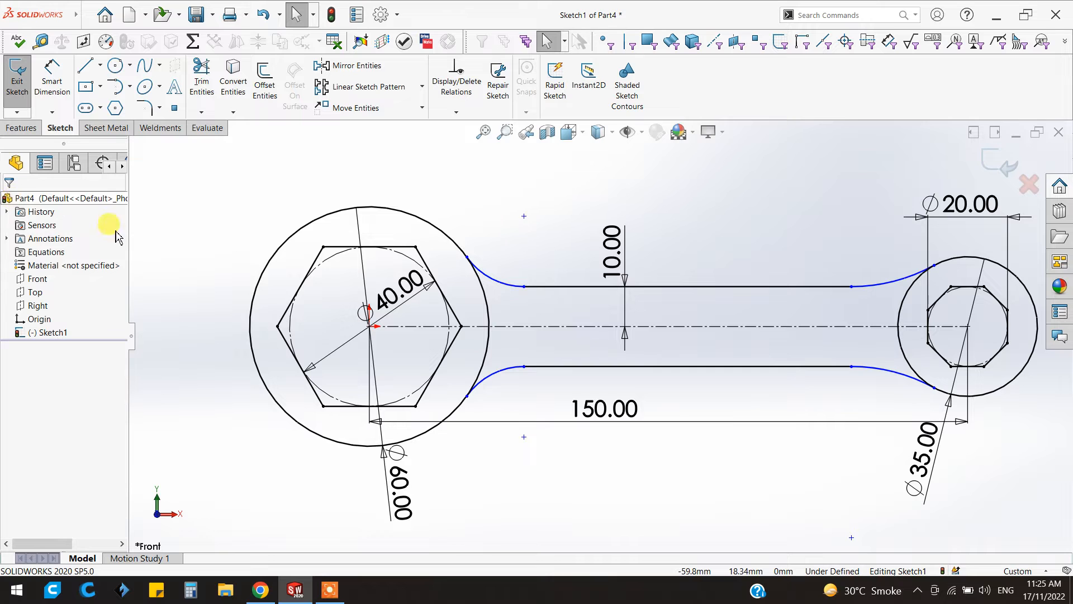
{"action": "key", "text": "f"}
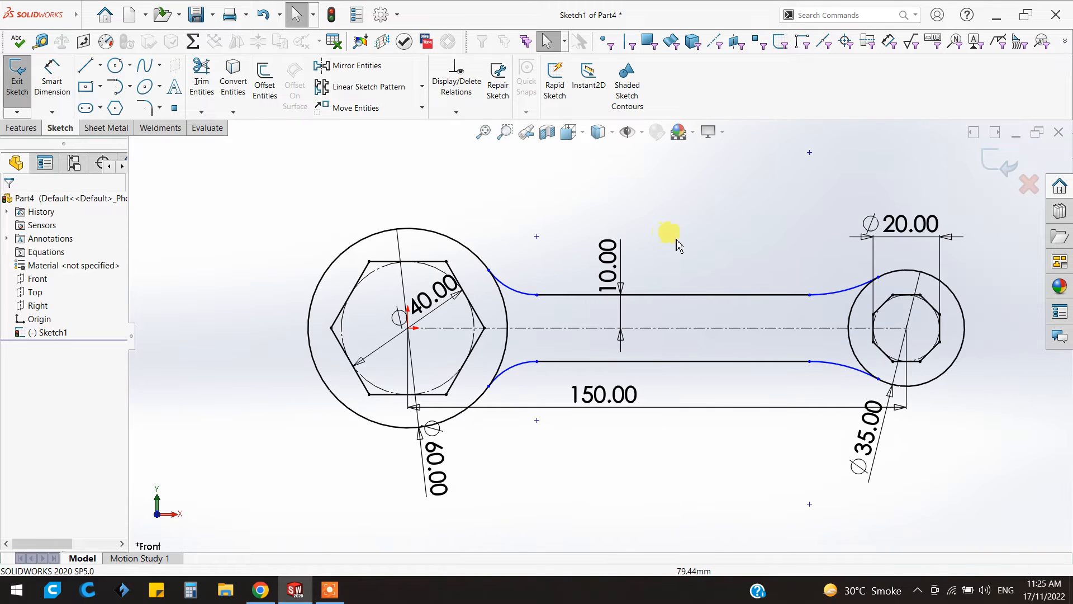
- Extrude the ring regions around the hexagon and the octagon 15 mm with the Mid Plane end condition, leaving out the handle
{"action": "middle_click_drag", "start_coordinate": [702, 242], "coordinate": [696, 358]}
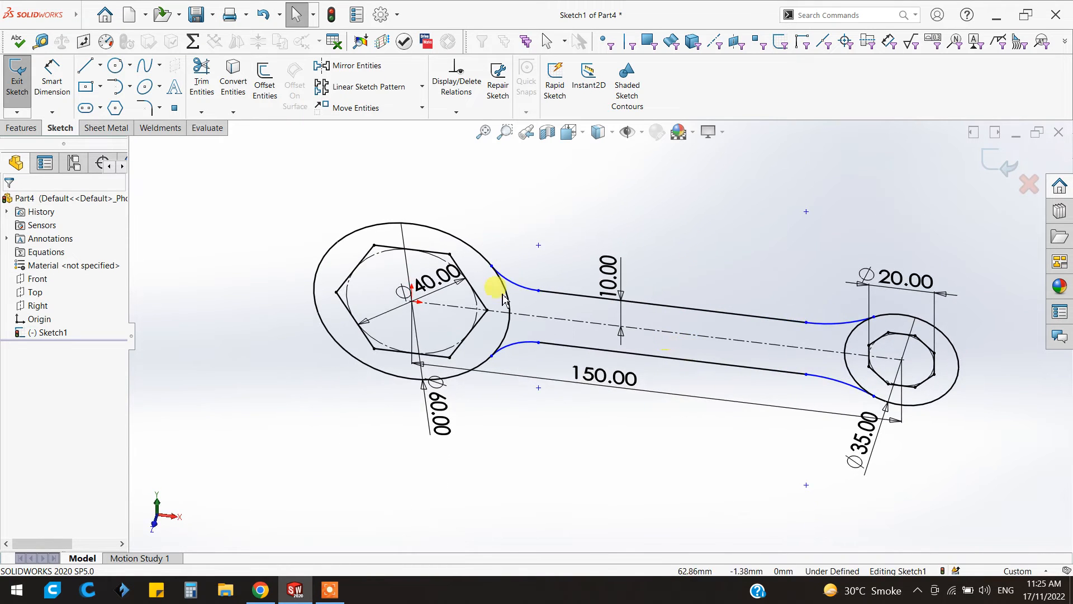
{"action": "left_click", "coordinate": [21, 129]}
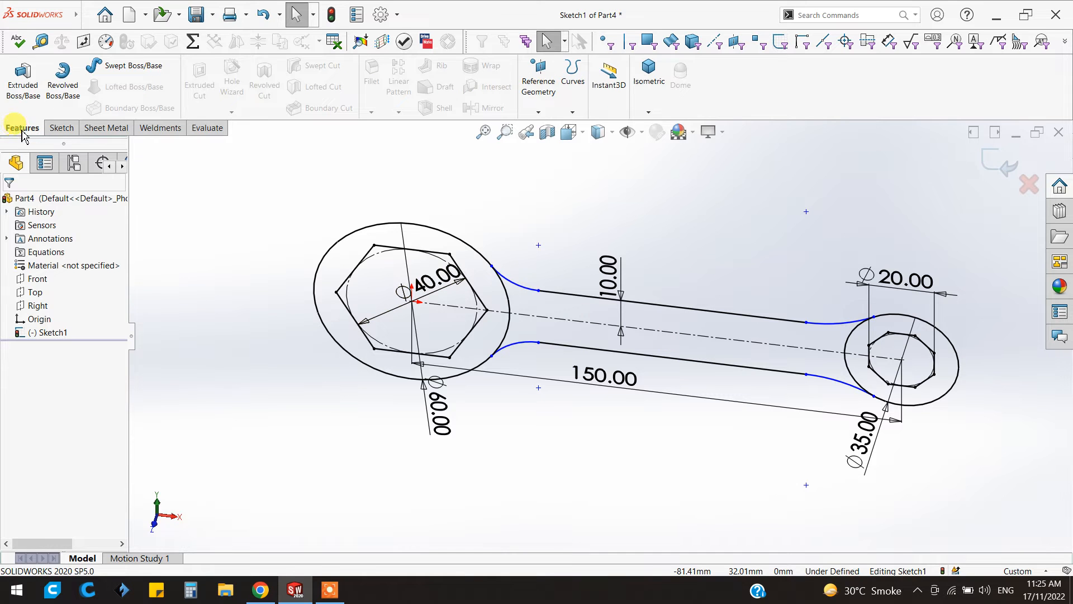
{"action": "left_click", "coordinate": [23, 79]}
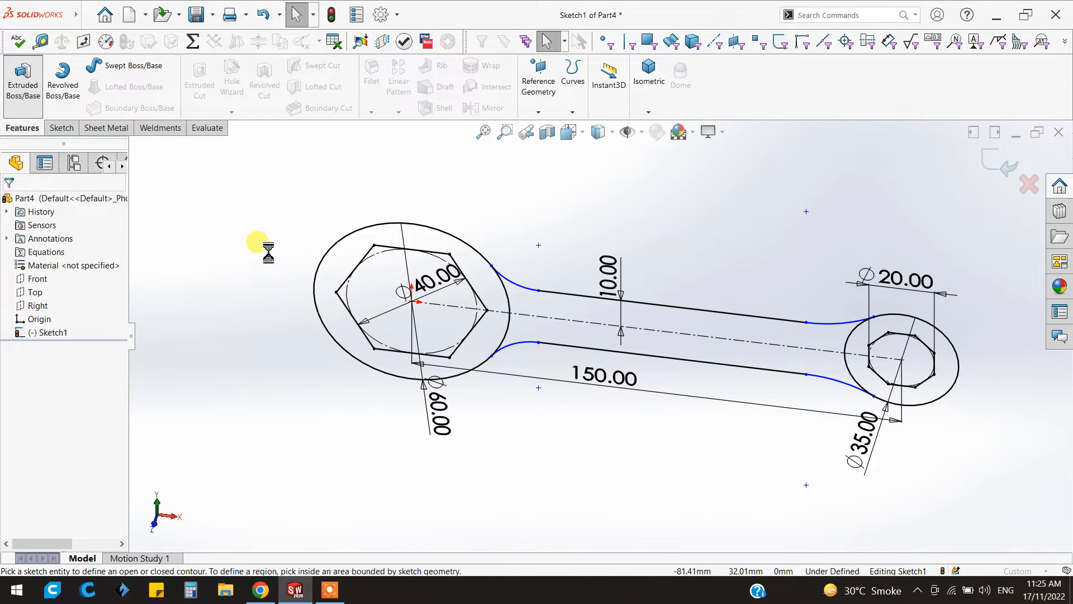
{"action": "left_click", "coordinate": [47, 280]}
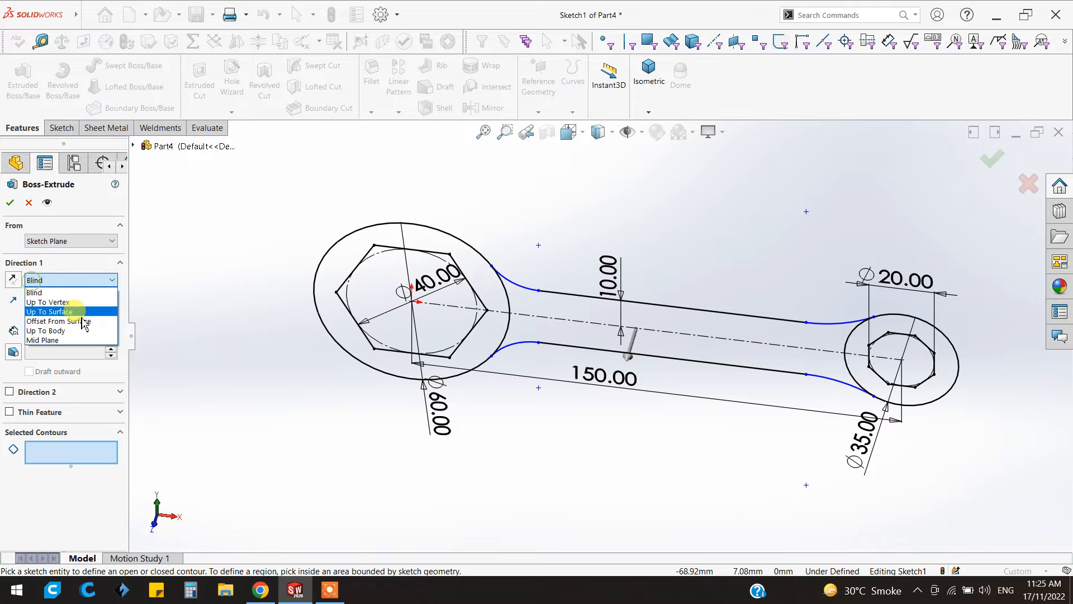
{"action": "left_click", "coordinate": [56, 340]}
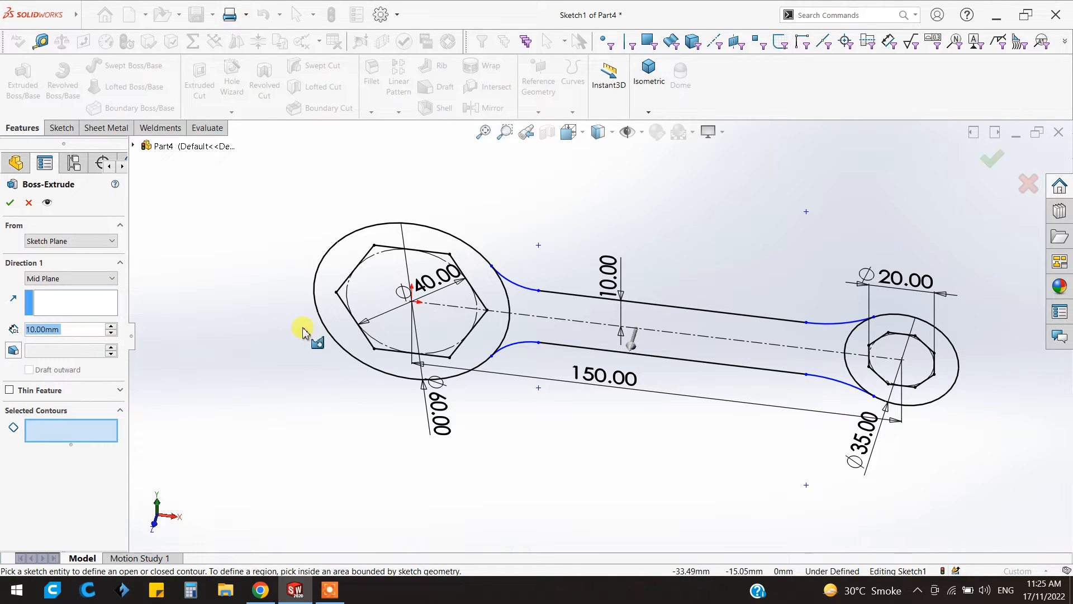
{"action": "left_click", "coordinate": [330, 268]}
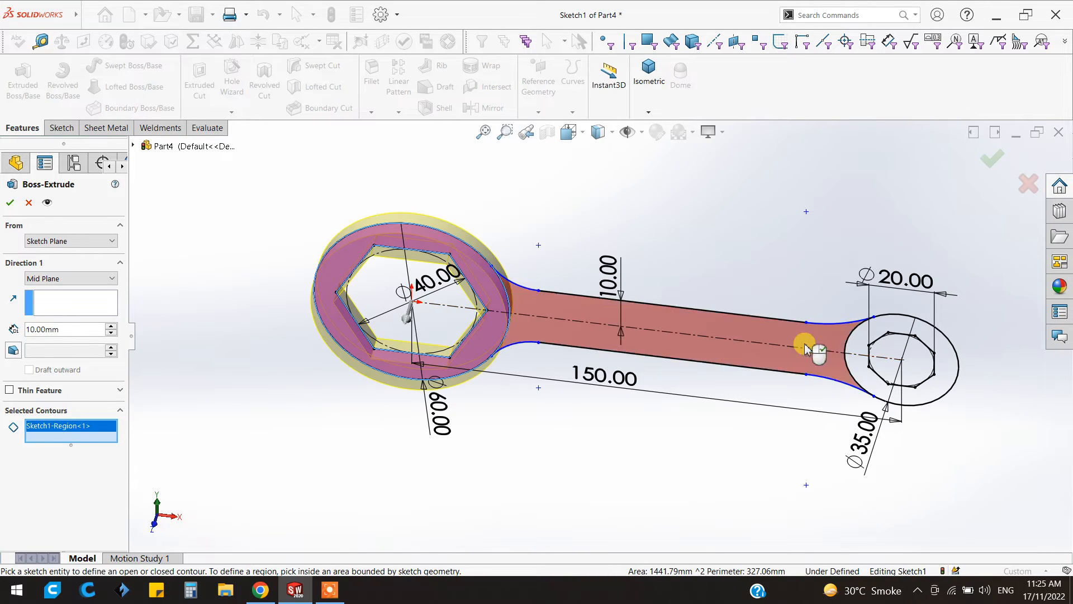
{"action": "left_click", "coordinate": [885, 337]}
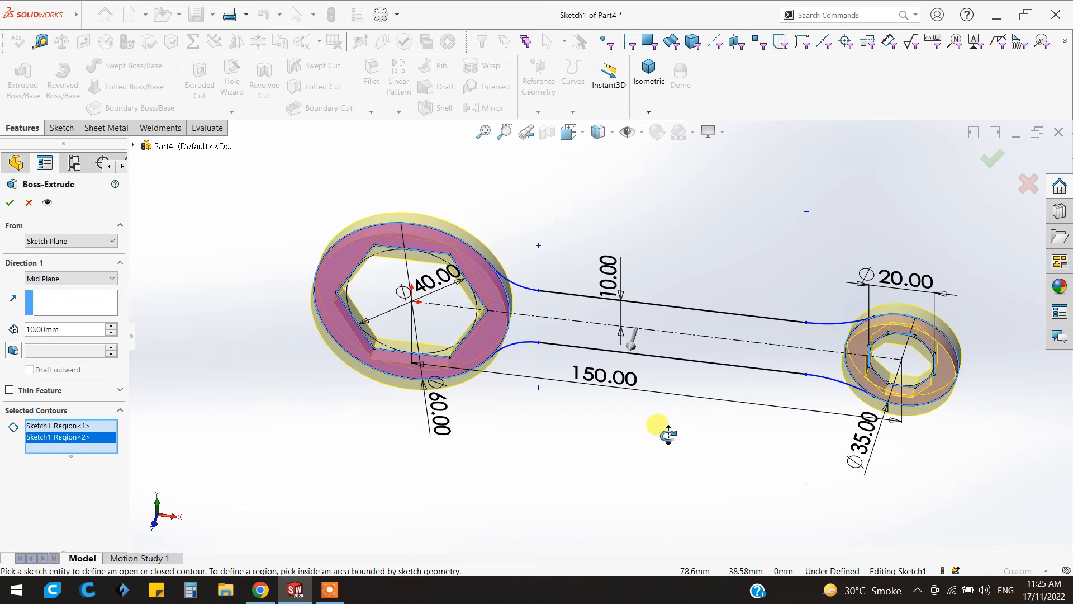
{"action": "middle_click_drag", "start_coordinate": [664, 431], "coordinate": [625, 460]}
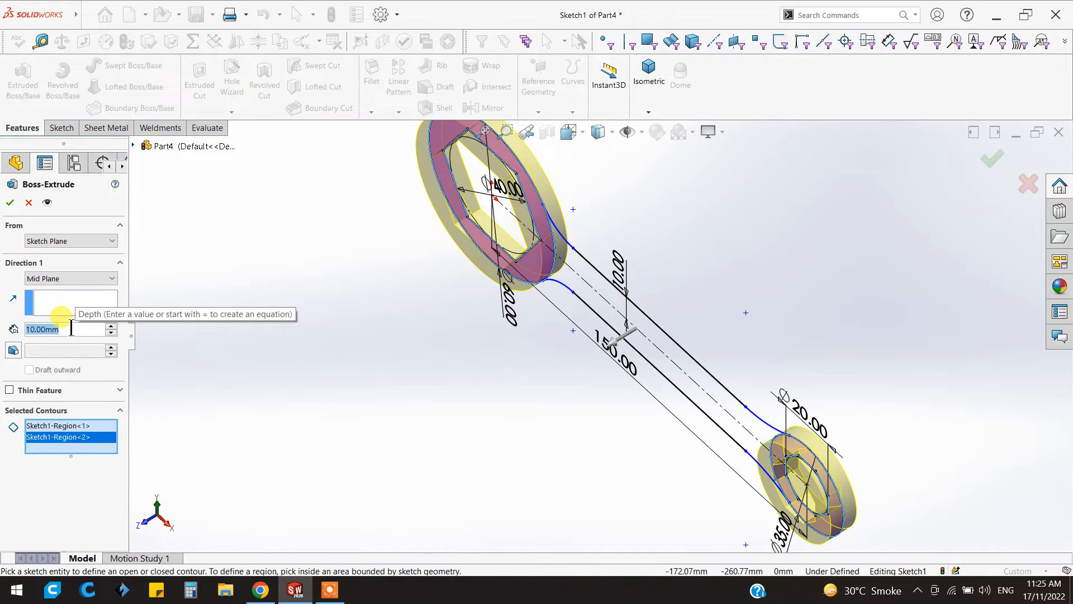
{"action": "type", "text": "15"}
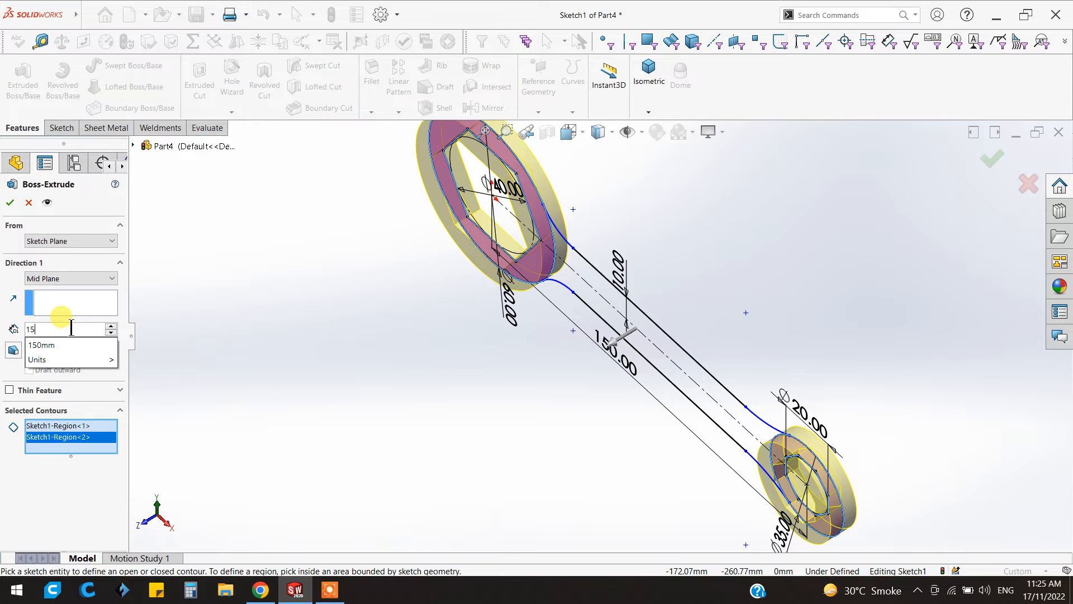
{"action": "key", "text": "Return"}
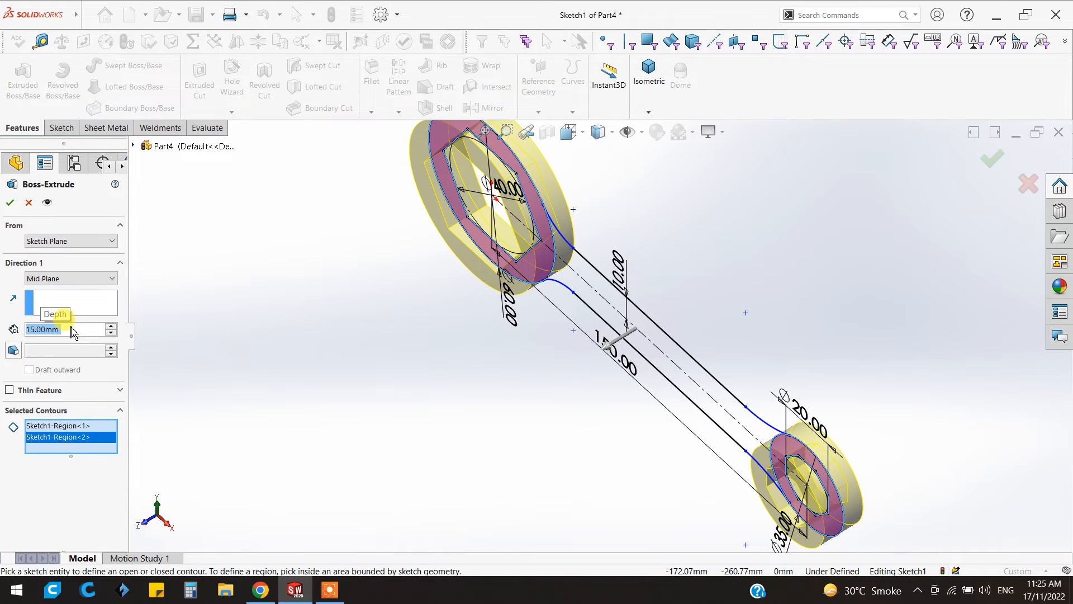
{"action": "left_click", "coordinate": [14, 205]}
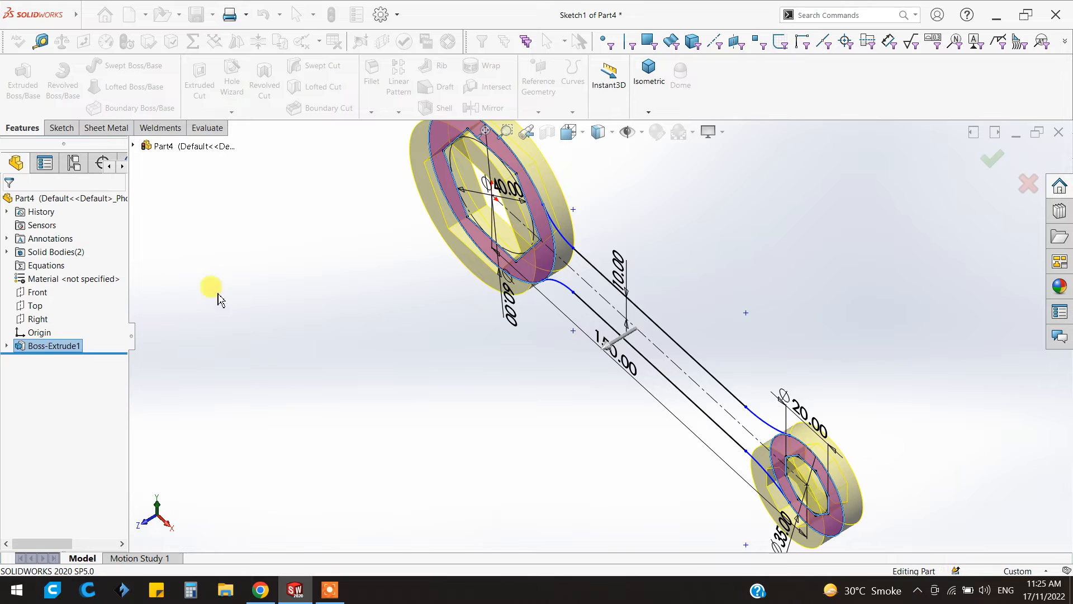
- Edit the extrusion's sketch and draw a straight slot along the handle's centerline, about 79 mm between arc centers and 10 mm wide
{"action": "left_click", "coordinate": [7, 345]}
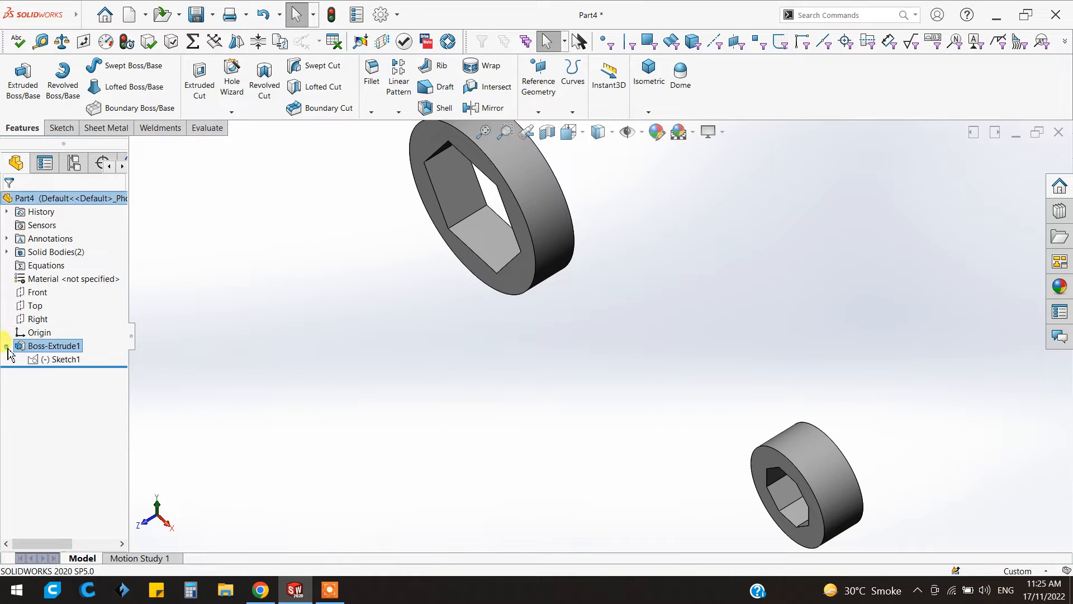
{"action": "left_click", "coordinate": [63, 359]}
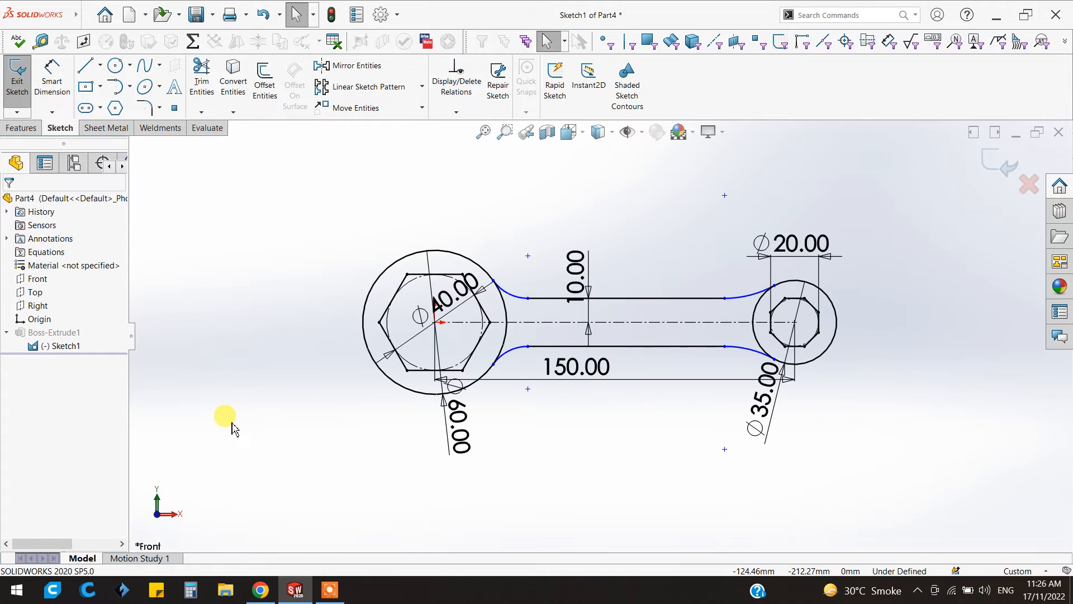
{"action": "scroll", "coordinate": [425, 420], "scroll_direction": "down", "scroll_amount": 4}
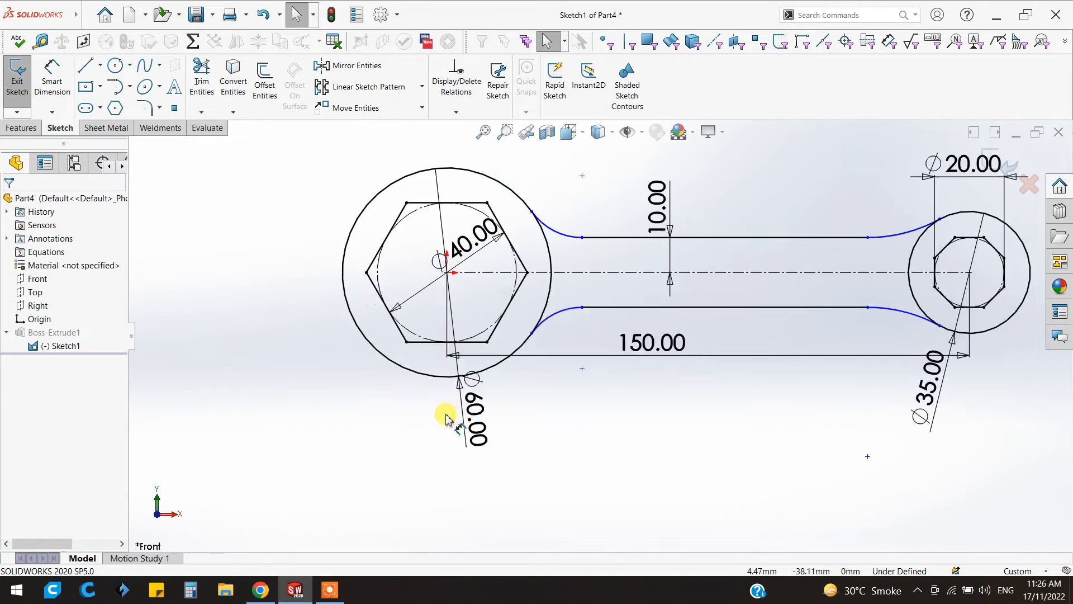
{"action": "left_click", "coordinate": [93, 112]}
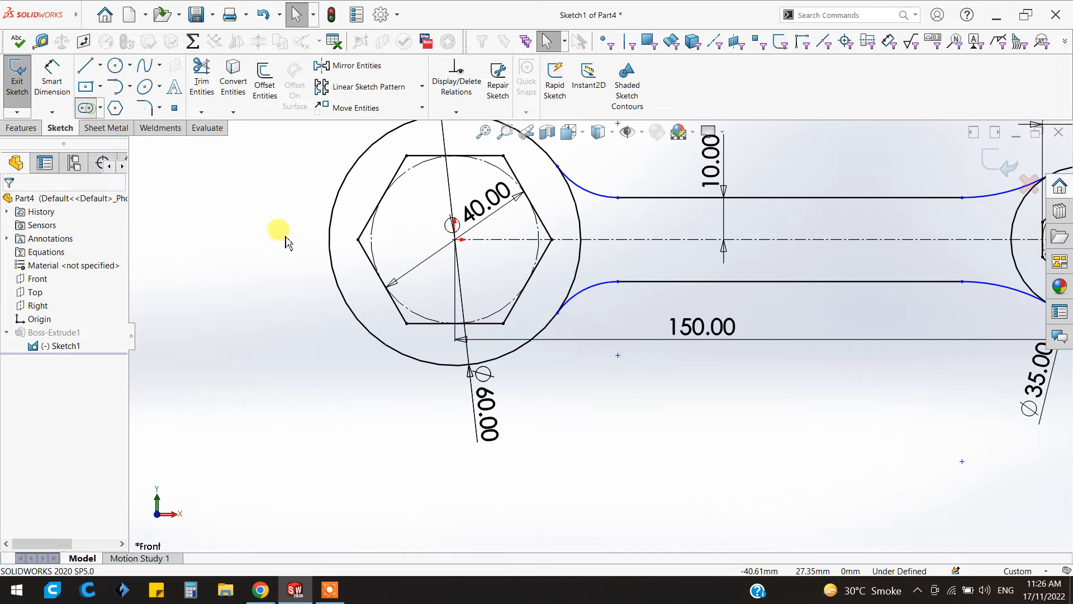
{"action": "left_click", "coordinate": [624, 240]}
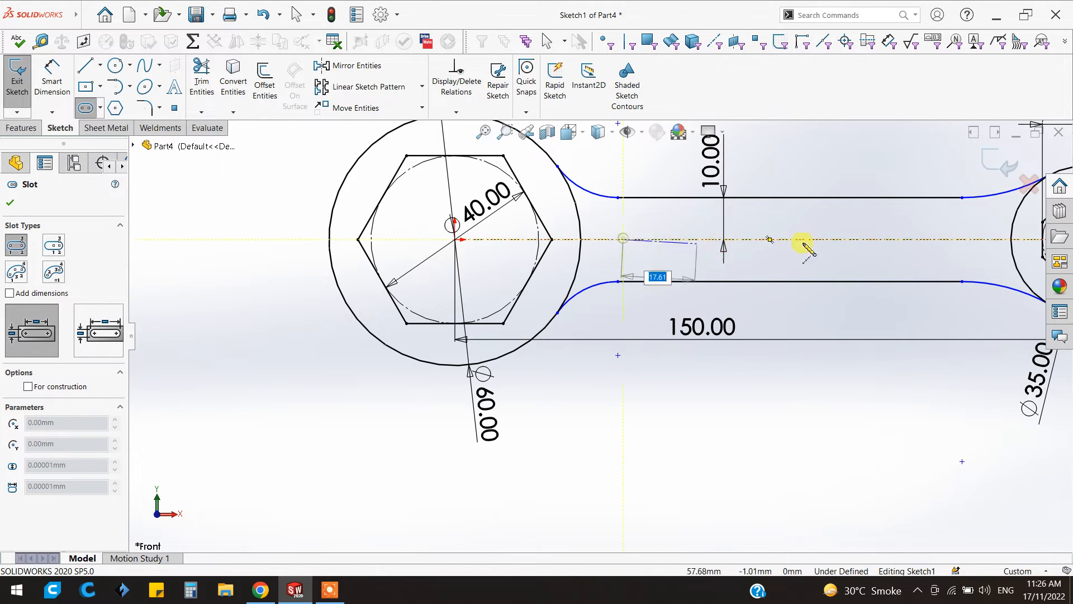
{"action": "left_click", "coordinate": [956, 240]}
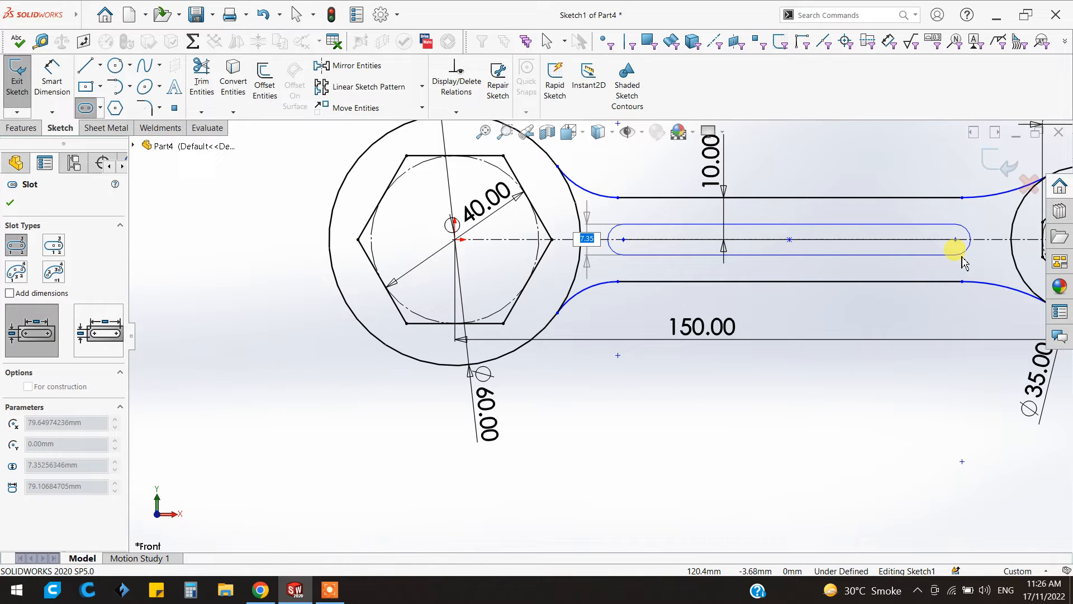
{"action": "type", "text": "10"}
{"action": "key", "text": "Return"}
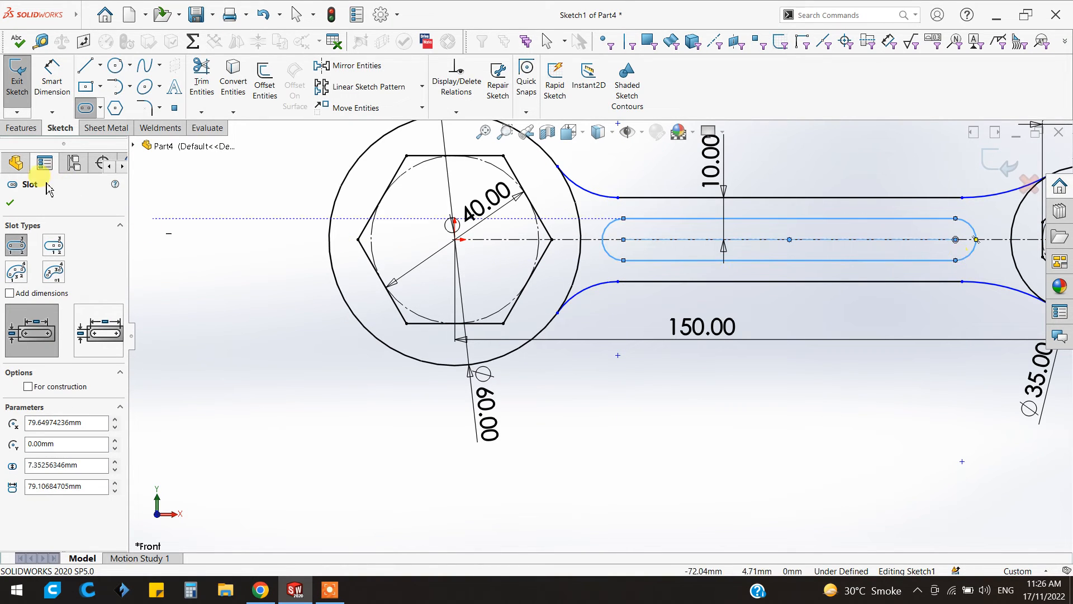
{"action": "left_click", "coordinate": [11, 201]}
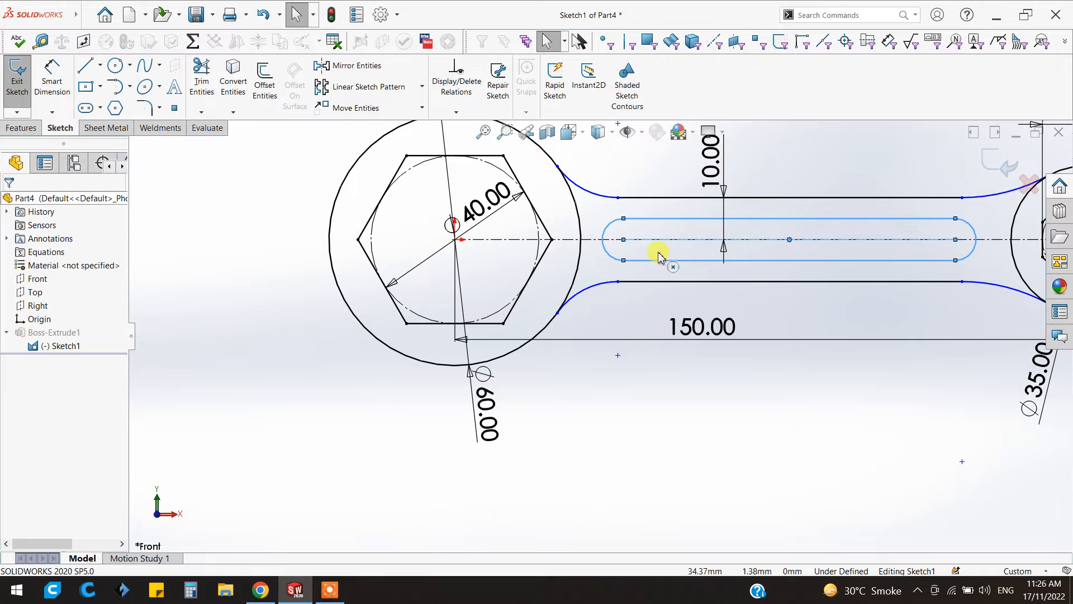
{"action": "left_click", "coordinate": [789, 240]}
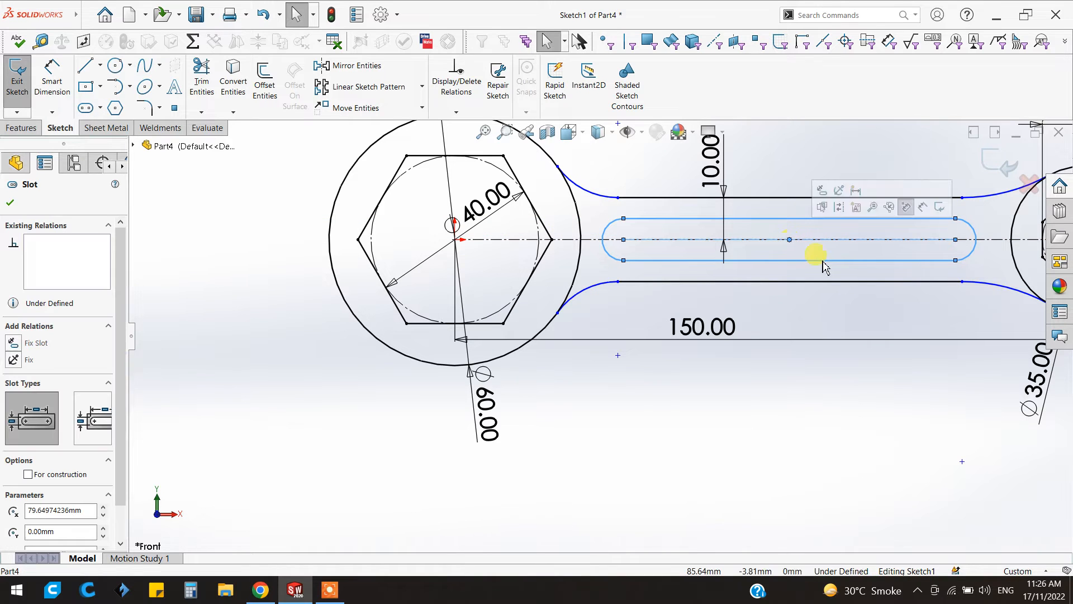
{"action": "left_click", "coordinate": [790, 283]}
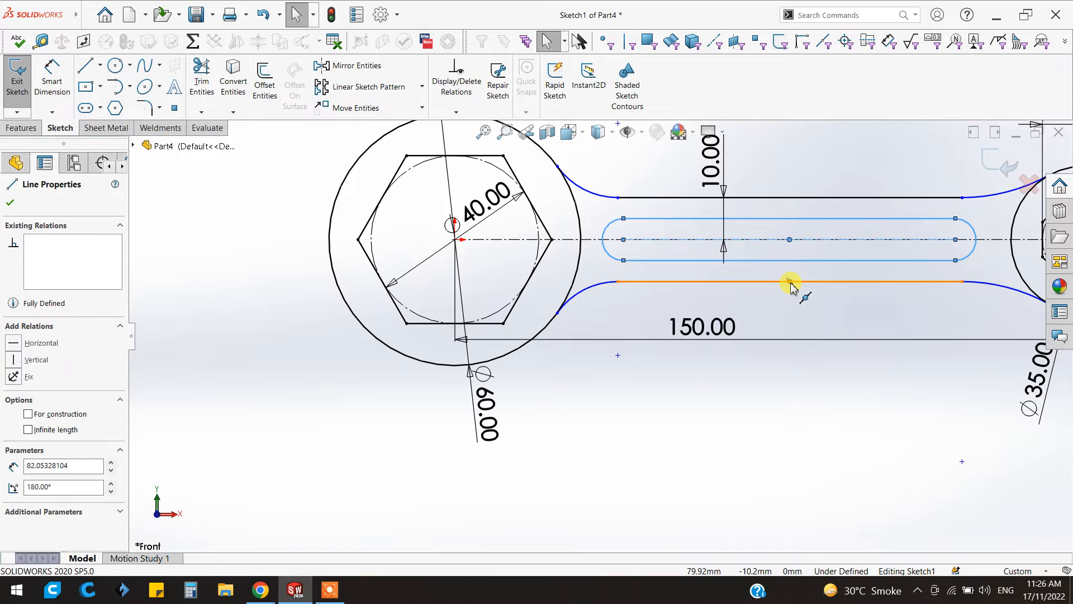
{"action": "left_click", "coordinate": [790, 246], "text": "ctrl"}
{"action": "left_click", "coordinate": [814, 304]}
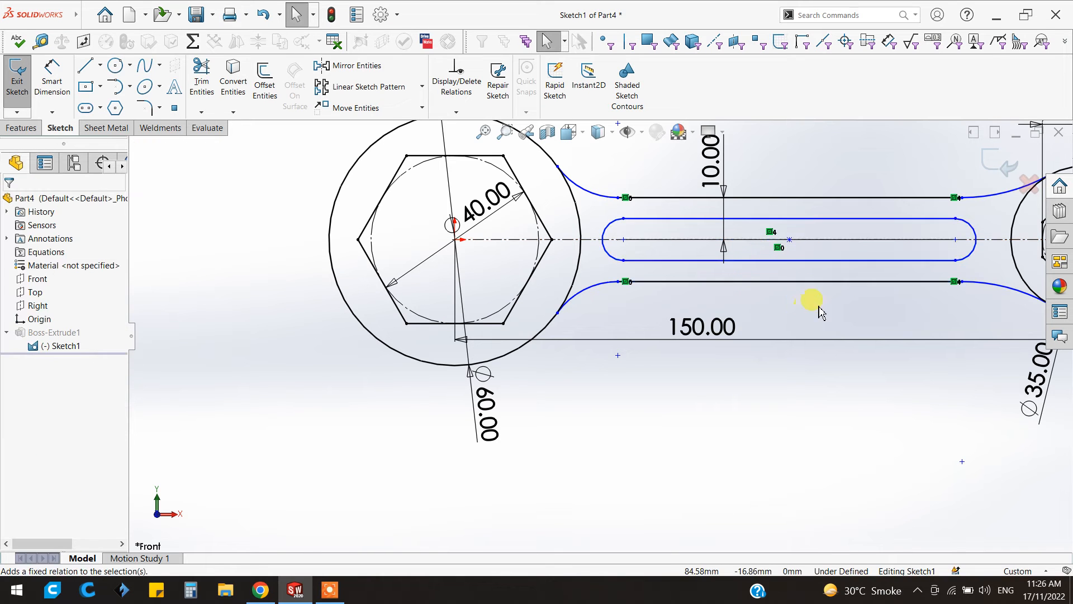
- Add a vertical relation between the midpoints of the slot's lower side and the handle's lower edge
{"action": "scroll", "coordinate": [820, 304], "scroll_direction": "down", "scroll_amount": 3}
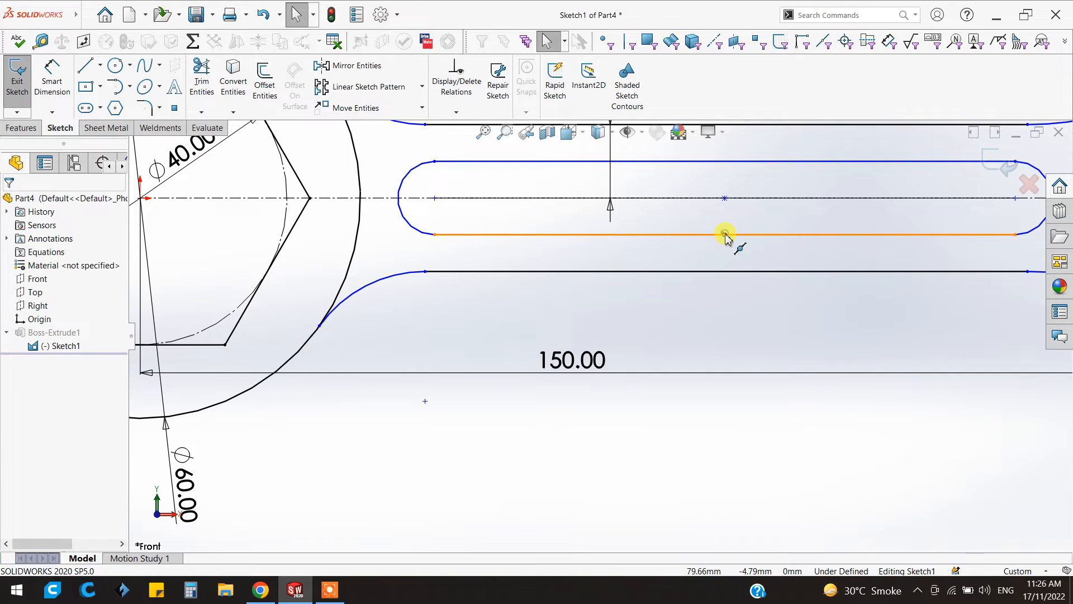
{"action": "left_click", "coordinate": [725, 236]}
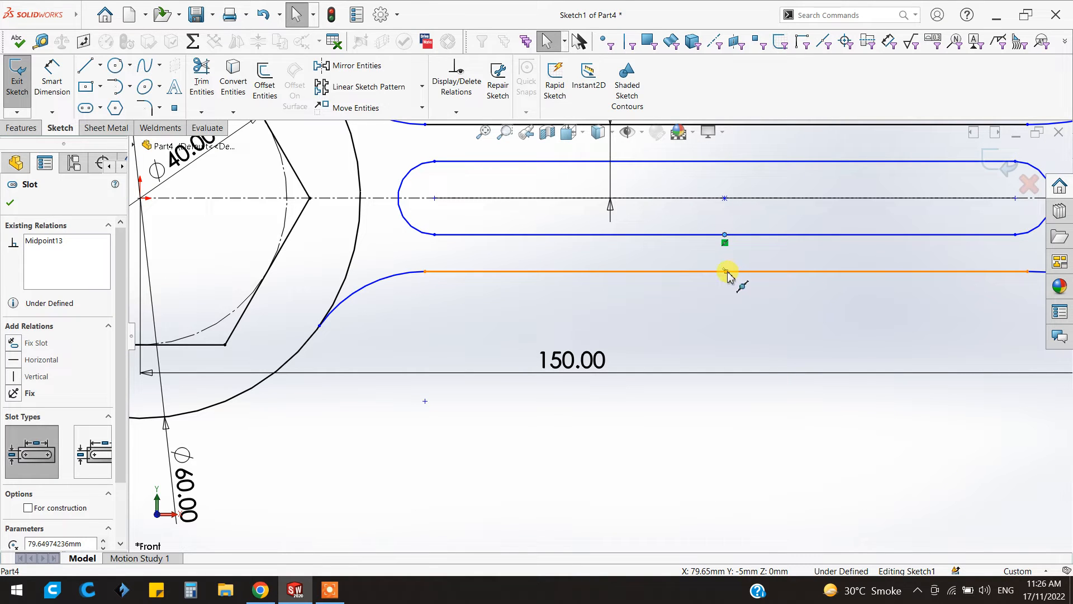
{"action": "left_click", "coordinate": [726, 271], "text": "ctrl"}
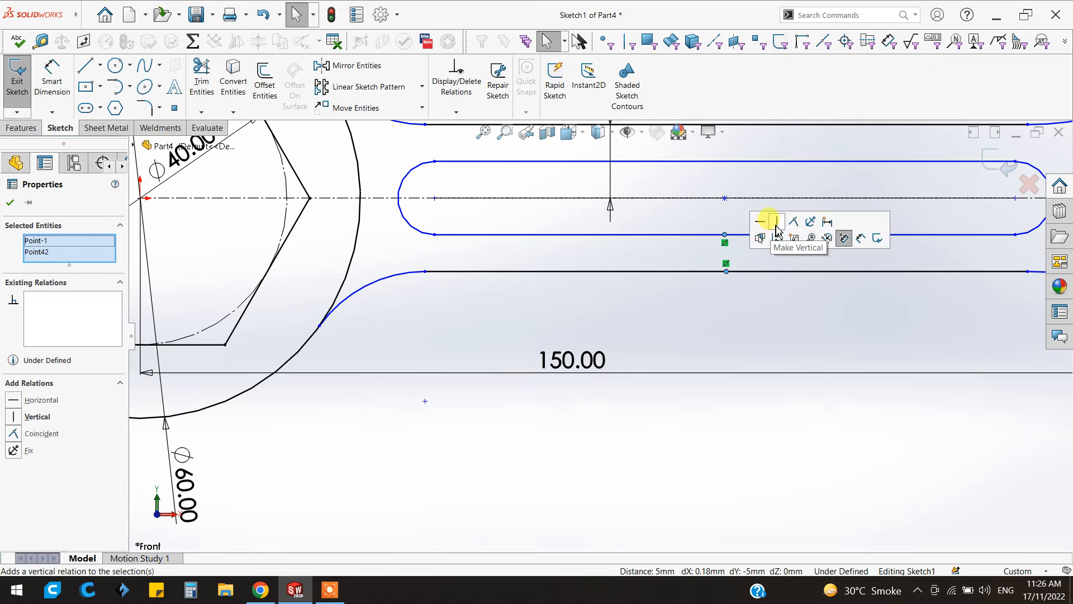
{"action": "left_click", "coordinate": [12, 203]}
- Dimension the length of the slot's straight upper side as 90 mm
{"action": "left_click", "coordinate": [52, 76]}
{"action": "left_click", "coordinate": [745, 162]}
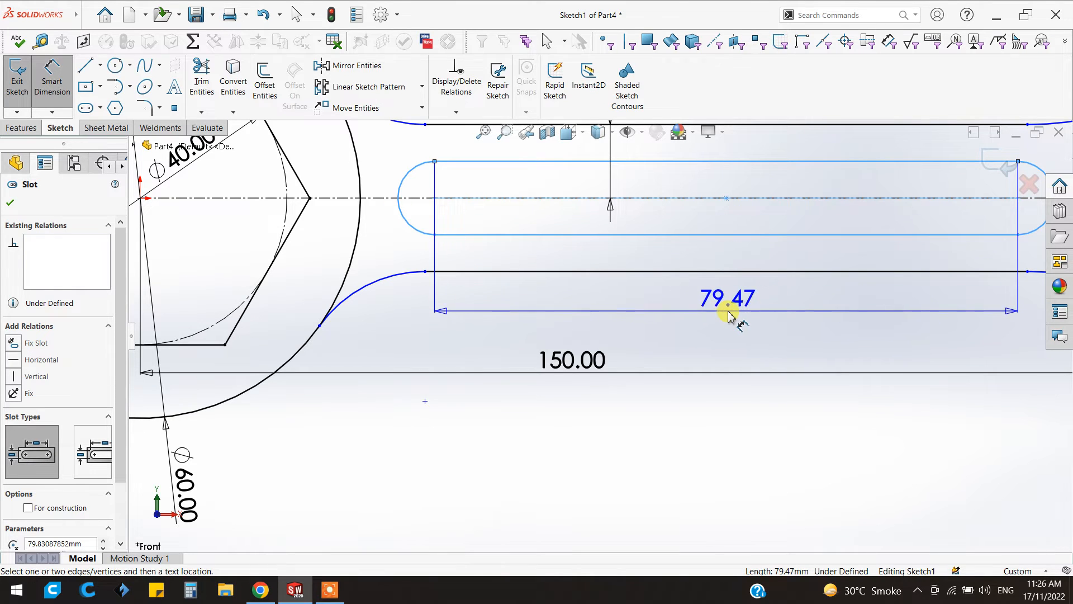
{"action": "left_click", "coordinate": [729, 313]}
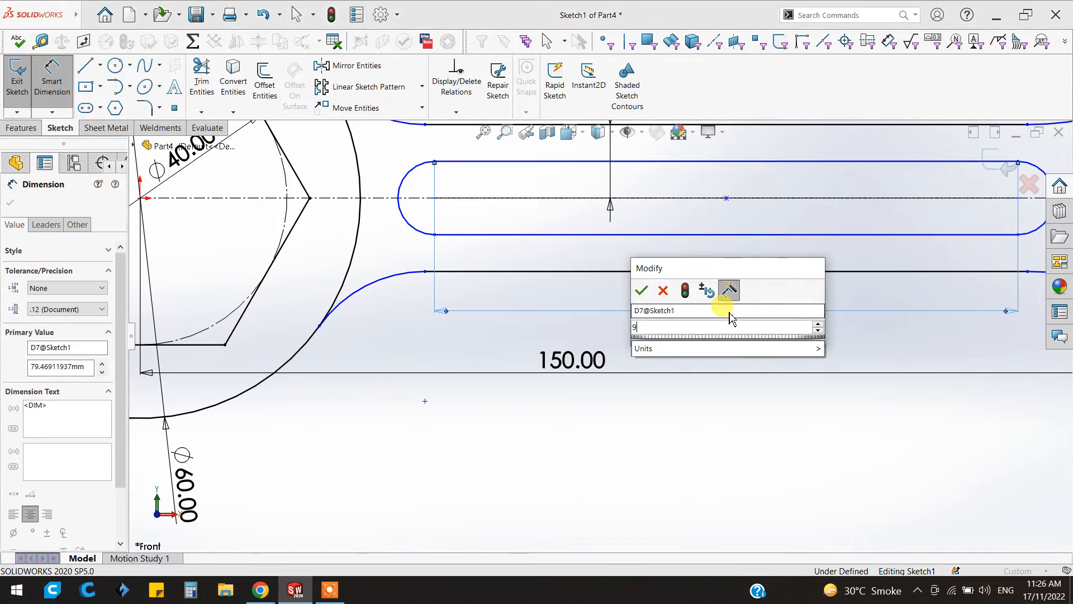
{"action": "type", "text": "90"}
{"action": "key", "text": "Return"}
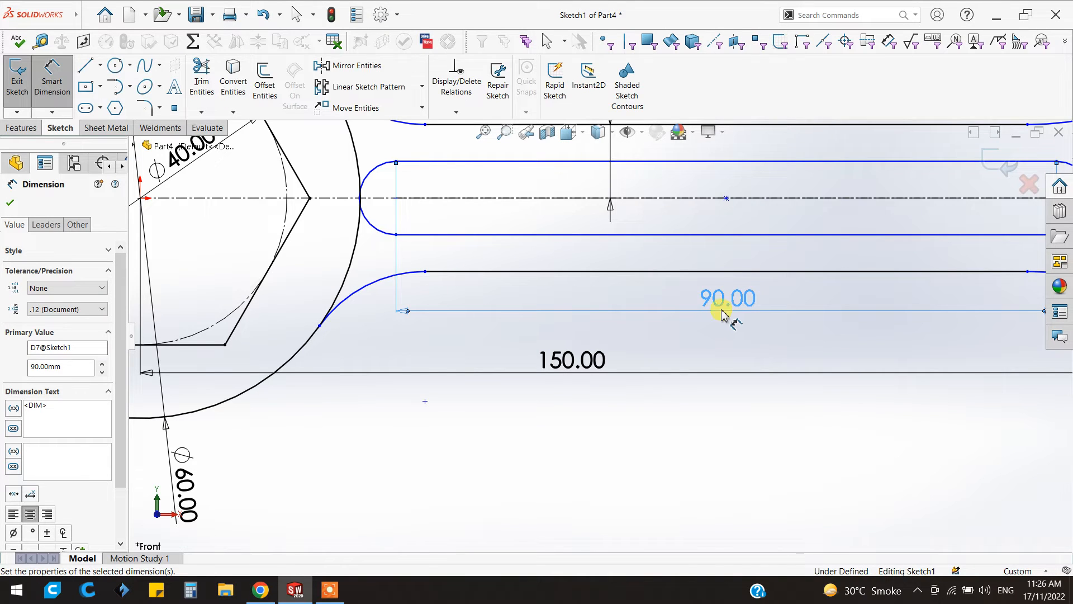
{"action": "scroll", "coordinate": [767, 254], "scroll_direction": "up", "scroll_amount": 3}
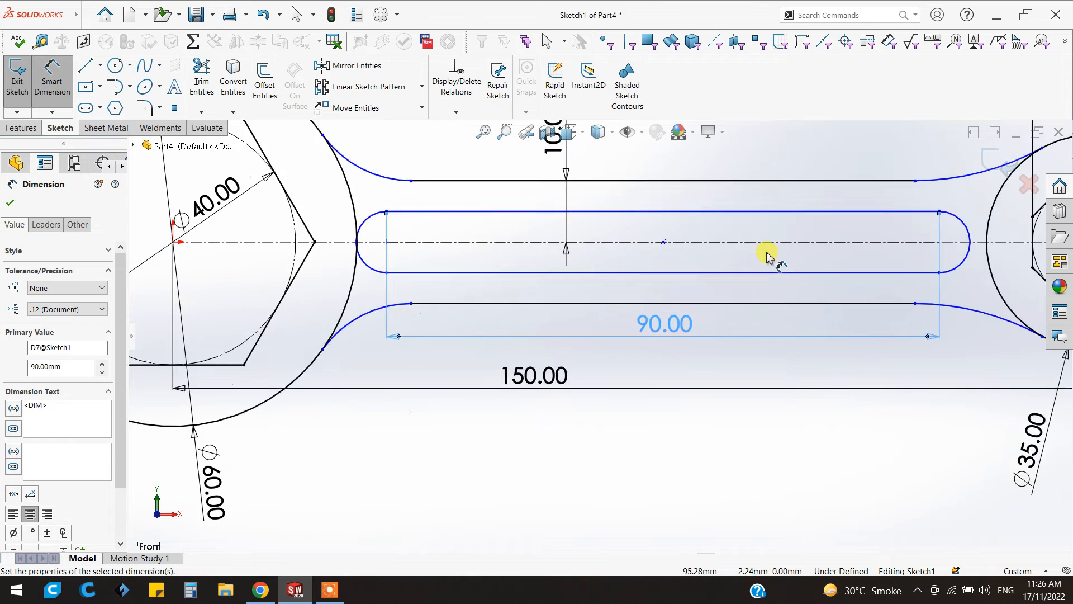
- Dimension the distance from the slot's arc center nearest the octagonal ring to that ring's center as 20 mm
{"action": "scroll", "coordinate": [767, 255], "scroll_direction": "up", "scroll_amount": 1}
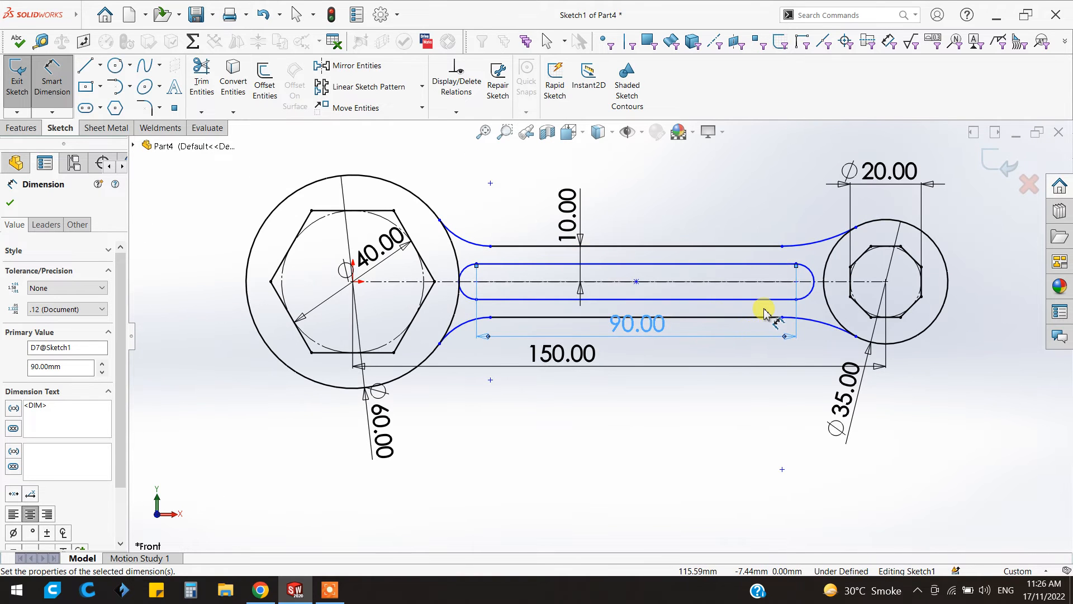
{"action": "scroll", "coordinate": [763, 308], "scroll_direction": "down", "scroll_amount": 1}
{"action": "scroll", "coordinate": [727, 311], "scroll_direction": "down", "scroll_amount": 1}
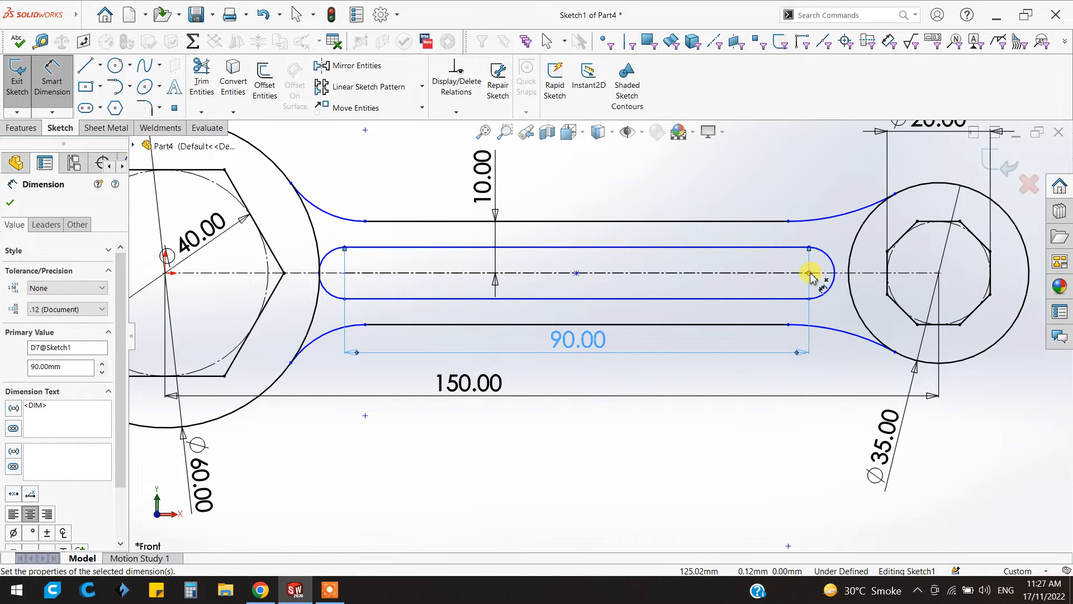
{"action": "left_click", "coordinate": [832, 274]}
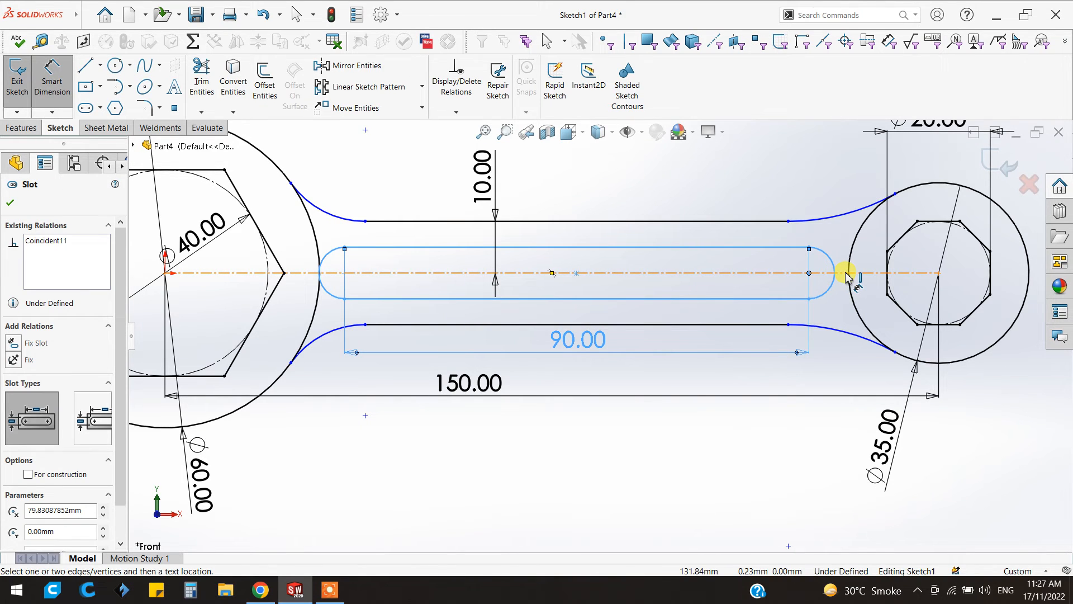
{"action": "left_click", "coordinate": [939, 273]}
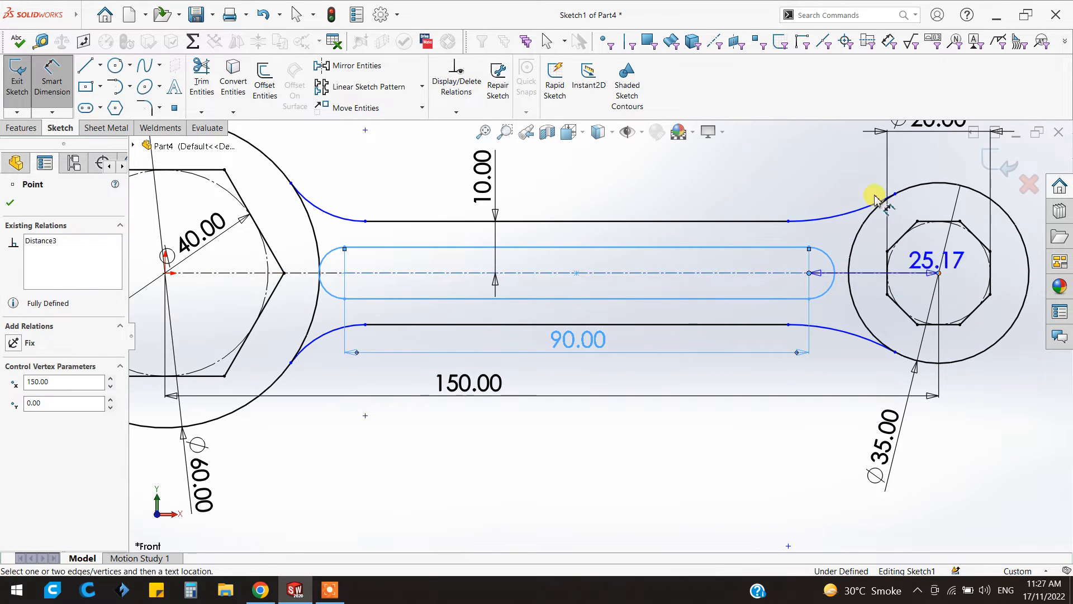
{"action": "left_click", "coordinate": [910, 168]}
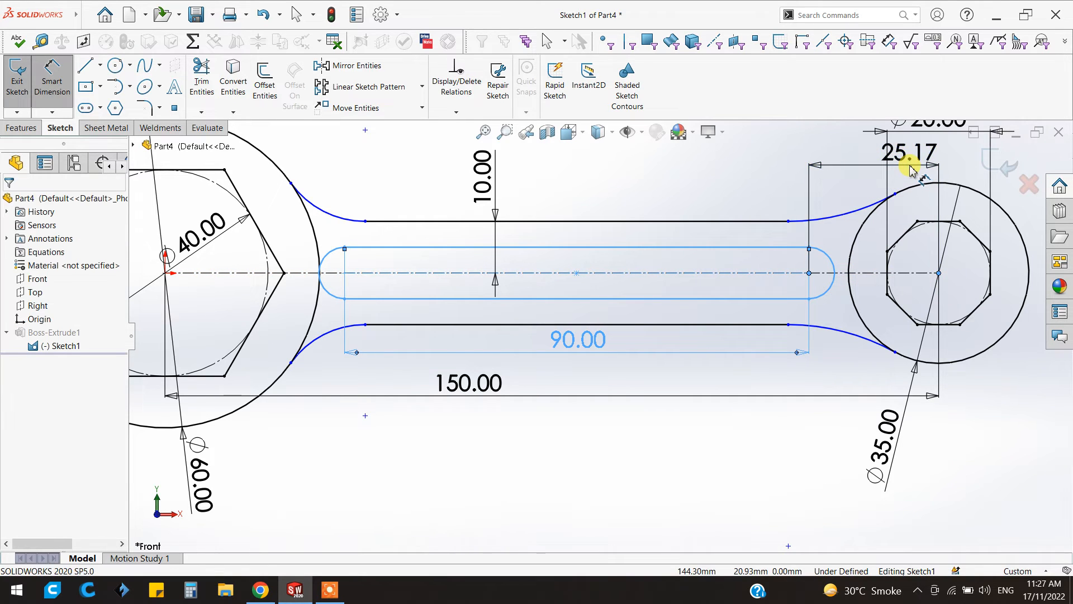
{"action": "type", "text": "20"}
{"action": "key", "text": "Return"}
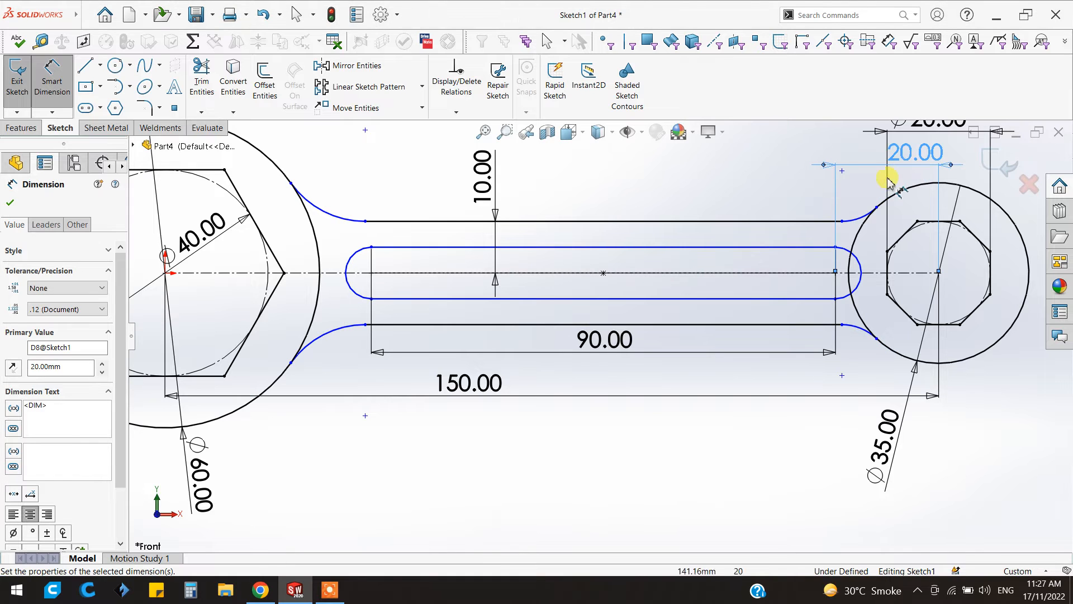
- Set the distance between the slot's arc center and the octagonal ring's center to 15 mm
{"action": "double_click", "coordinate": [904, 152]}
{"action": "type", "text": "15"}
{"action": "key", "text": "Return"}
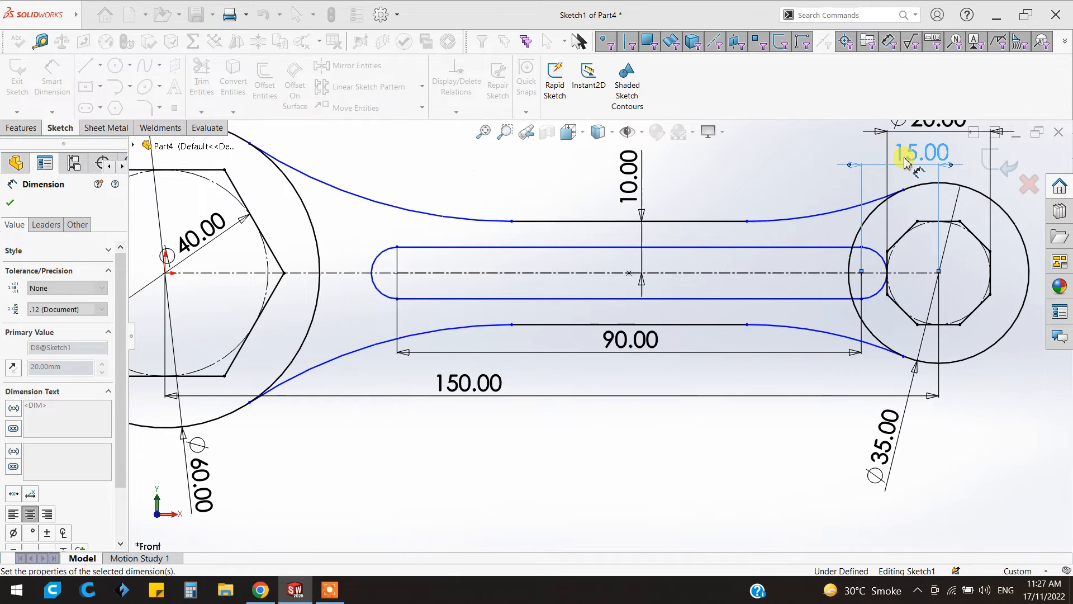
- Set the distance between the slot's arc center and the octagonal ring's center to 25 mm
{"action": "double_click", "coordinate": [907, 154]}
{"action": "type", "text": "15"}
{"action": "key", "text": "Return"}
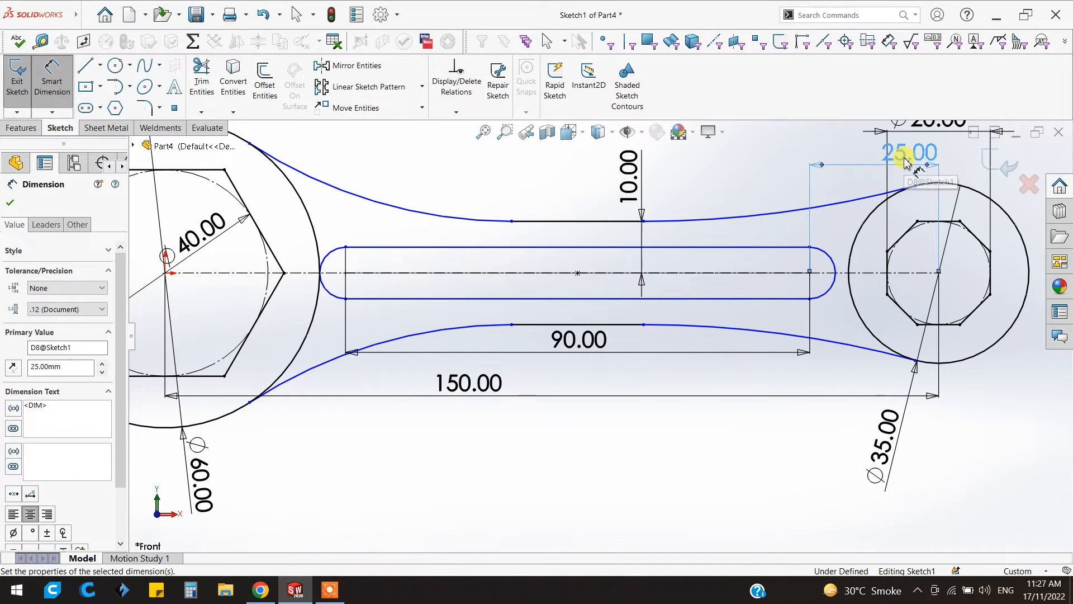
- Delete the slot's 90 mm length dimension
{"action": "scroll", "coordinate": [408, 288], "scroll_direction": "down", "scroll_amount": 2}
{"action": "key", "text": "Escape"}
{"action": "left_click", "coordinate": [615, 372]}
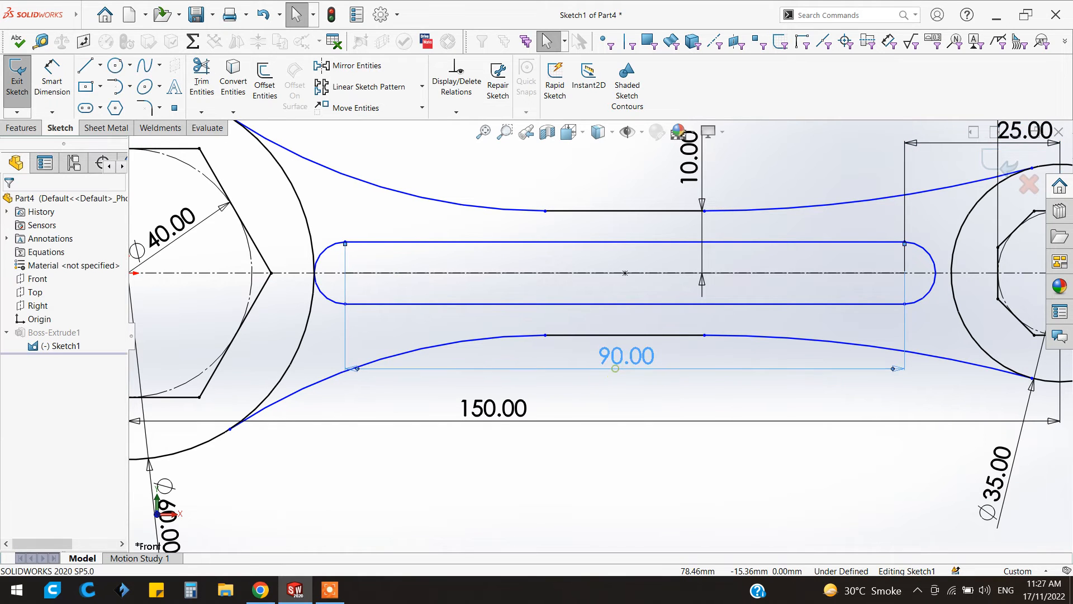
{"action": "key", "text": "Delete"}
- Dimension the distance from the slot's other arc center to the hexagonal ring's center at the origin as 40 mm
{"action": "left_click", "coordinate": [56, 84]}
{"action": "scroll", "coordinate": [318, 287], "scroll_direction": "up", "scroll_amount": 2}
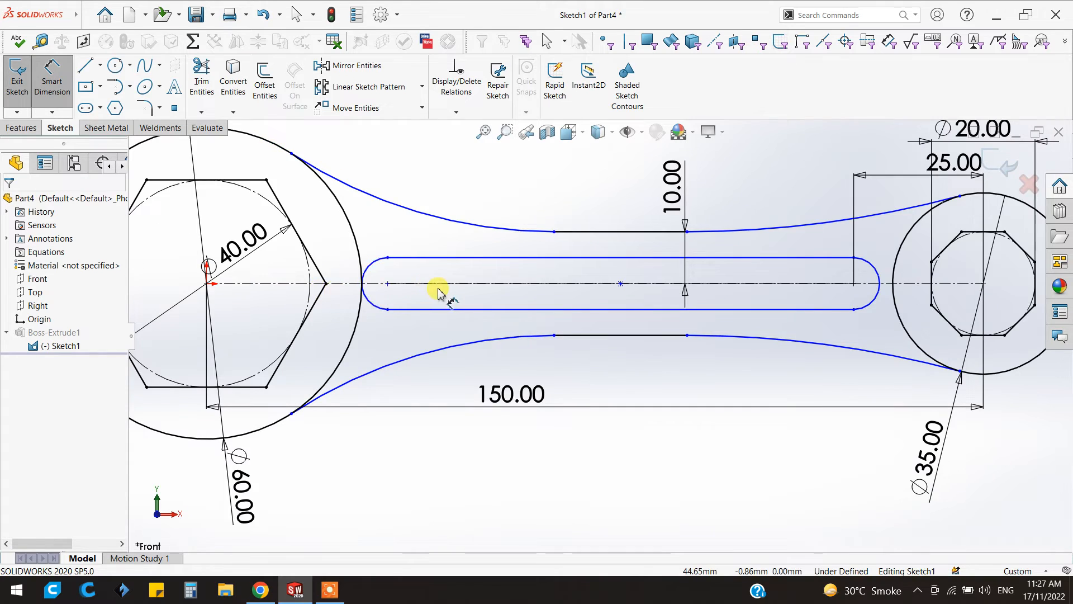
{"action": "scroll", "coordinate": [443, 292], "scroll_direction": "down", "scroll_amount": 2}
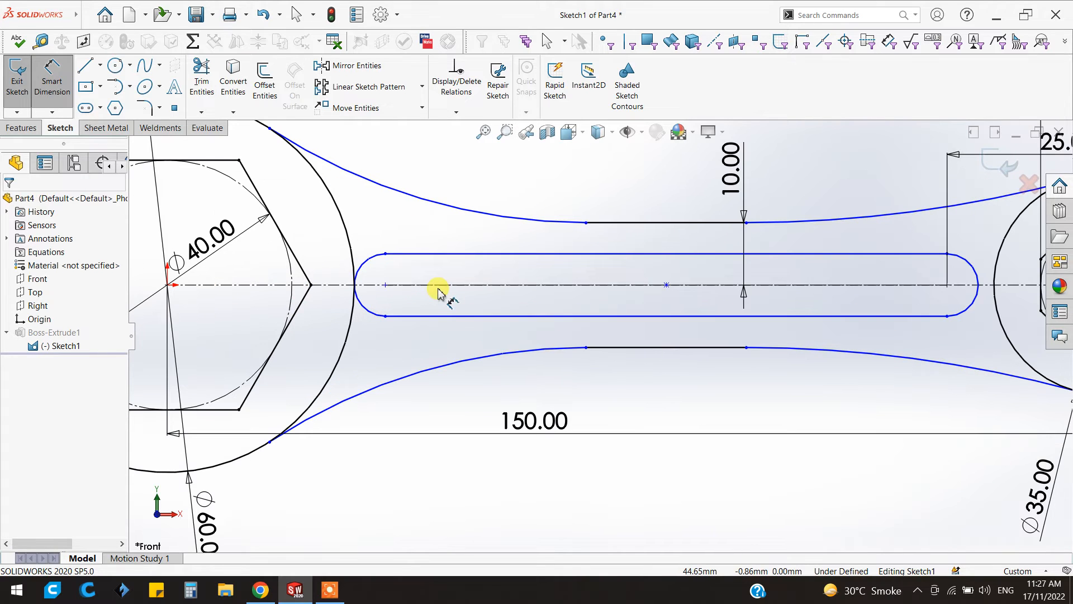
{"action": "left_click", "coordinate": [386, 285]}
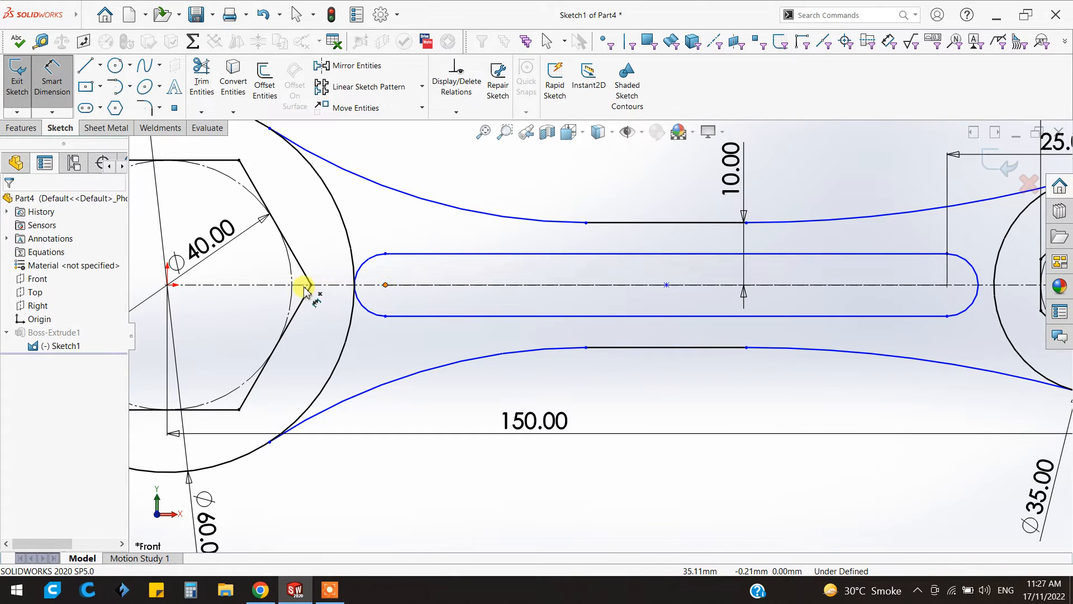
{"action": "left_click", "coordinate": [168, 285]}
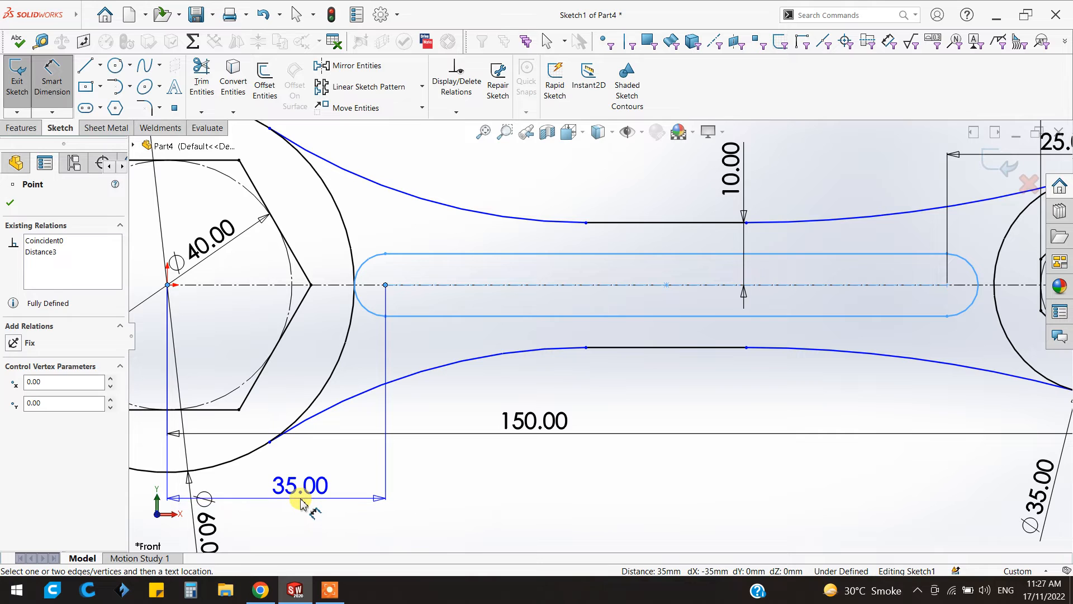
{"action": "left_click", "coordinate": [301, 502]}
{"action": "double_click", "coordinate": [301, 502]}
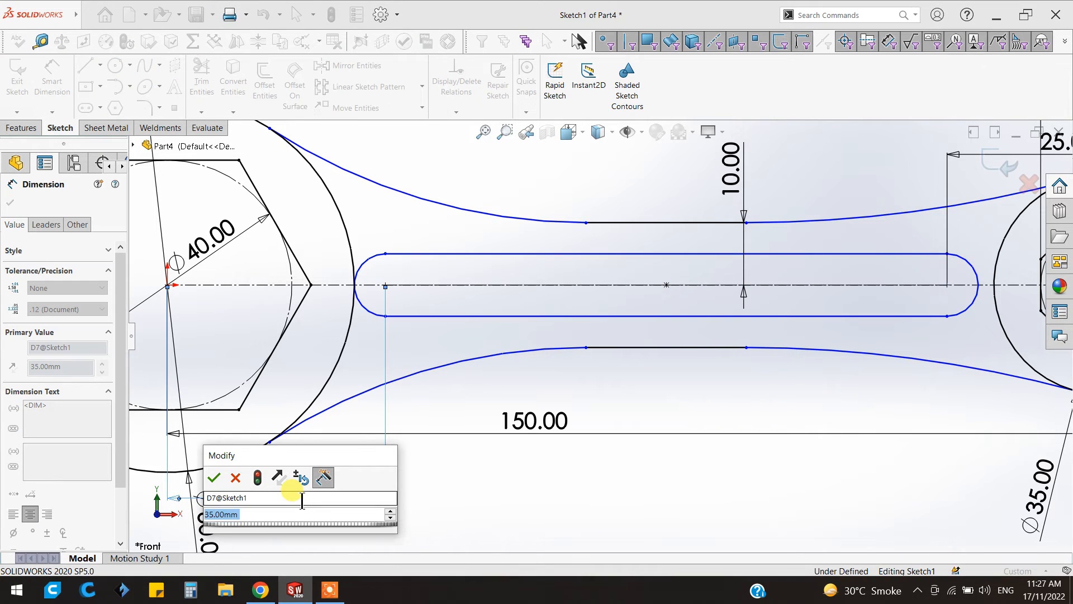
{"action": "type", "text": "40"}
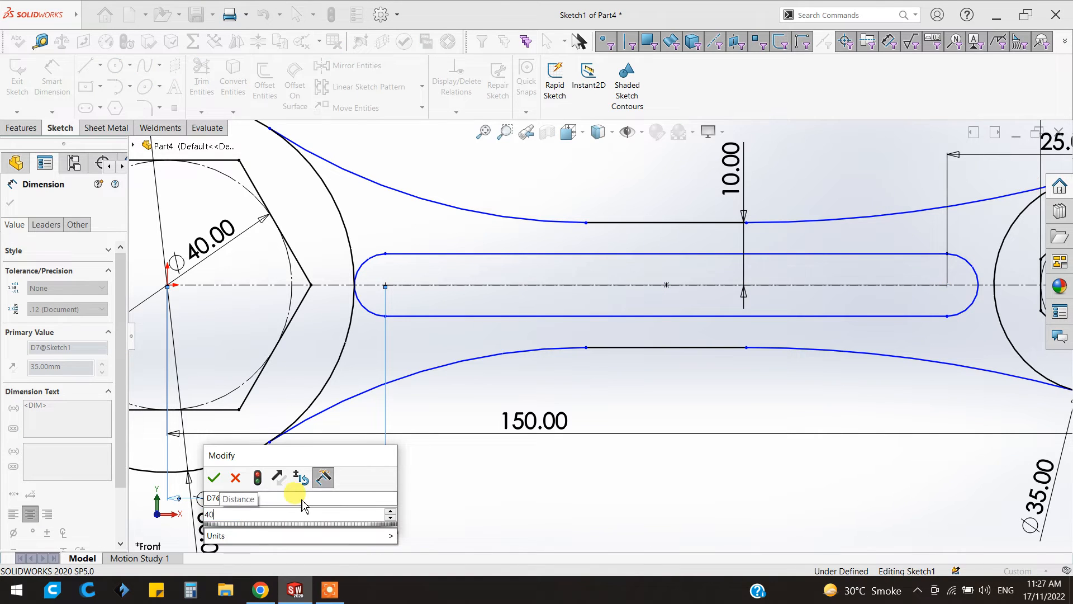
{"action": "key", "text": "Return"}
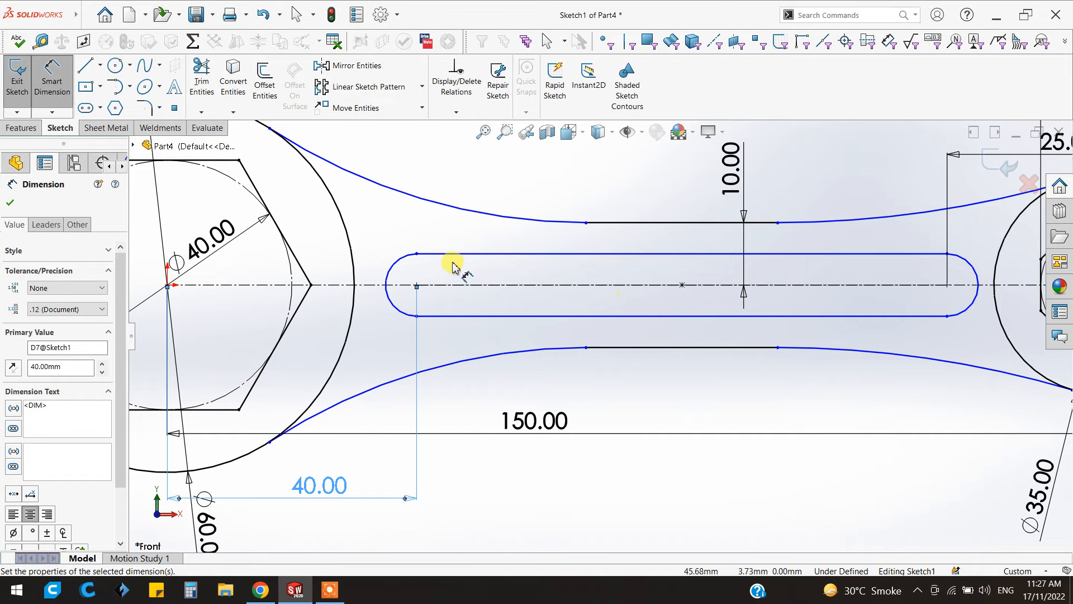
{"action": "left_click", "coordinate": [10, 203]}
- Exit the sketch and rebuild the ring extrusion
{"action": "scroll", "coordinate": [618, 311], "scroll_direction": "up", "scroll_amount": 5}
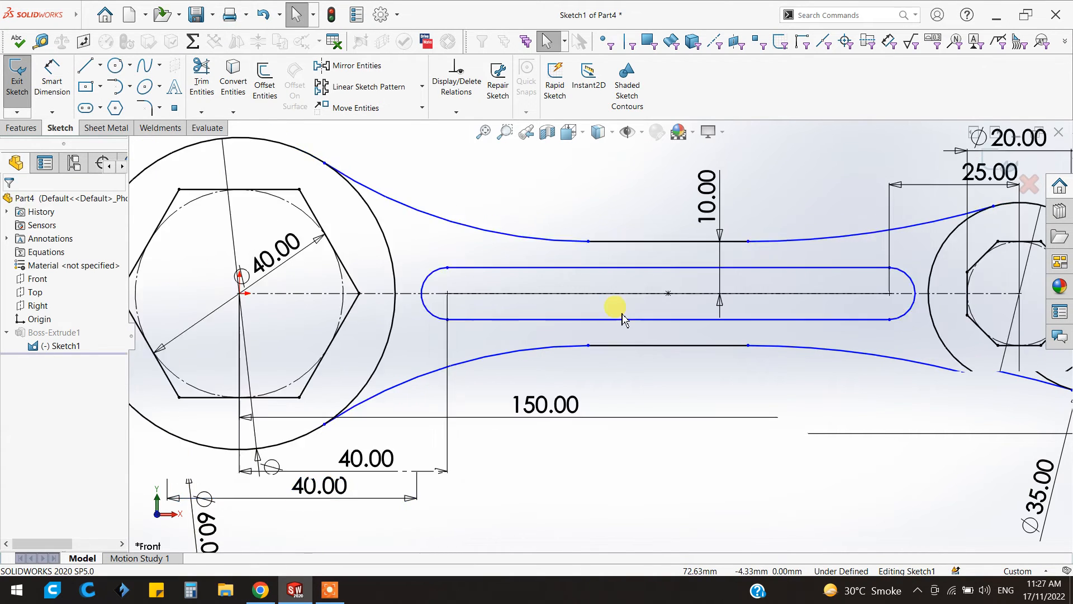
{"action": "mouse_move", "coordinate": [685, 402]}
{"action": "middle_mouse_down"}
{"action": "mouse_move", "coordinate": [628, 422]}
{"action": "mouse_move", "coordinate": [635, 460]}
{"action": "middle_mouse_up"}
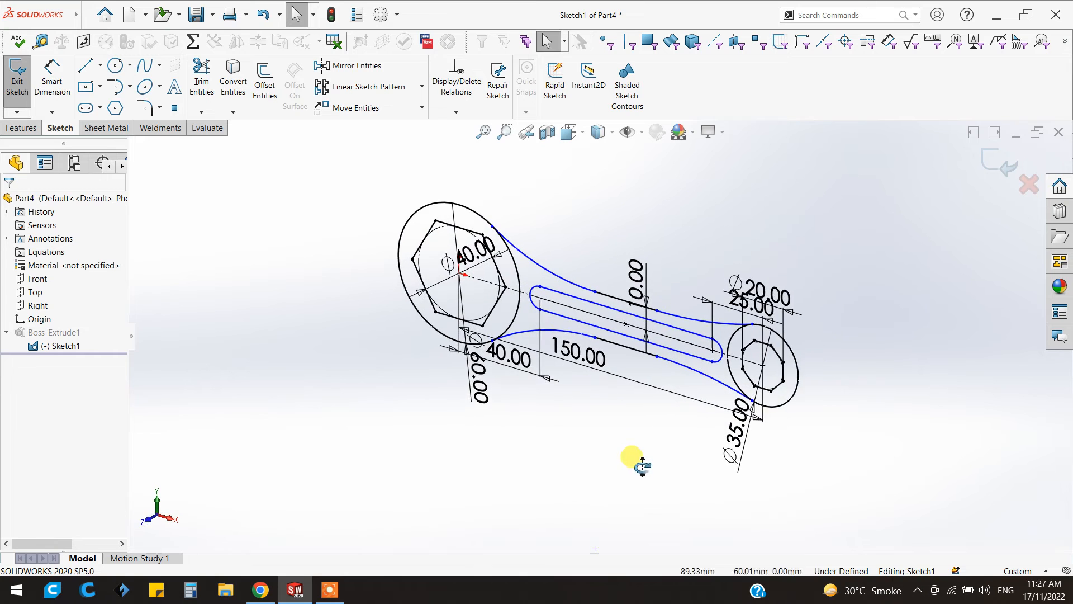
{"action": "middle_click_drag", "start_coordinate": [592, 304], "coordinate": [599, 306]}
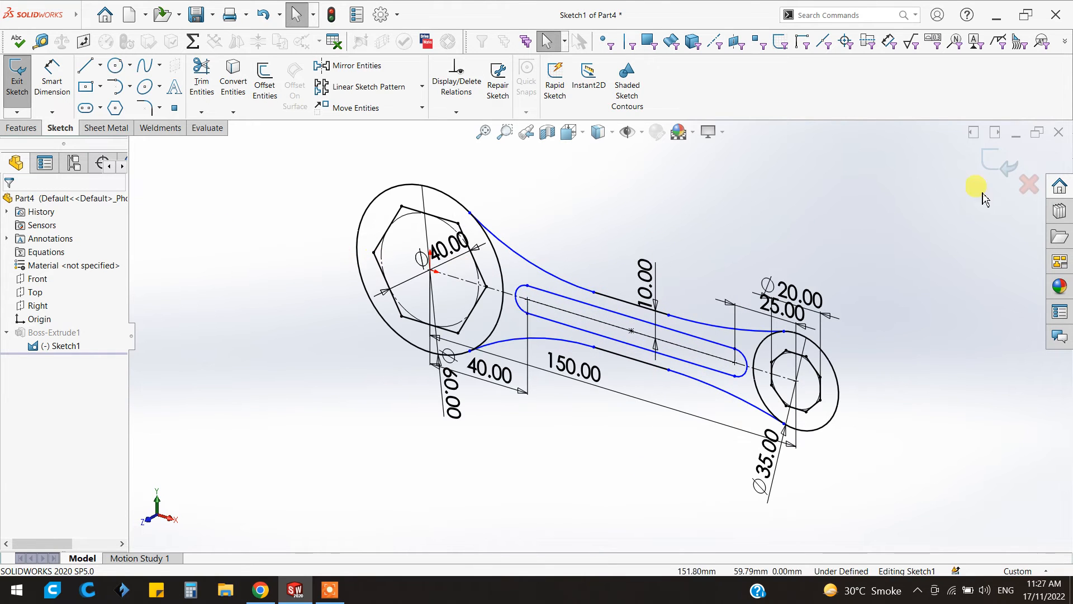
{"action": "left_click", "coordinate": [999, 163]}
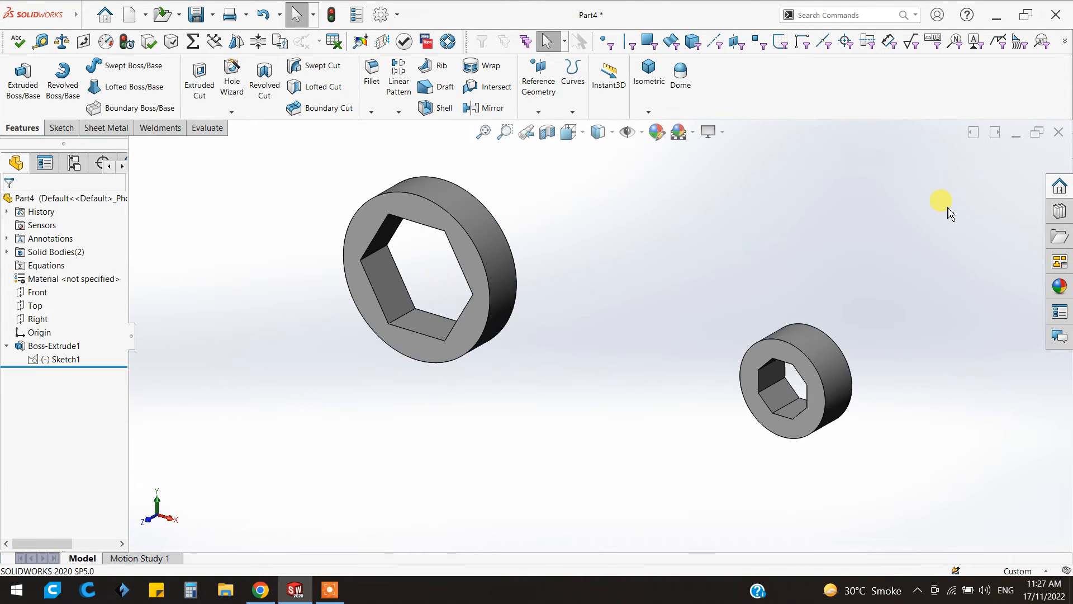
- Set up an extrusion of the sketch's handle region around the slot with the Mid Plane end condition and 12 mm depth
{"action": "left_click", "coordinate": [40, 360]}
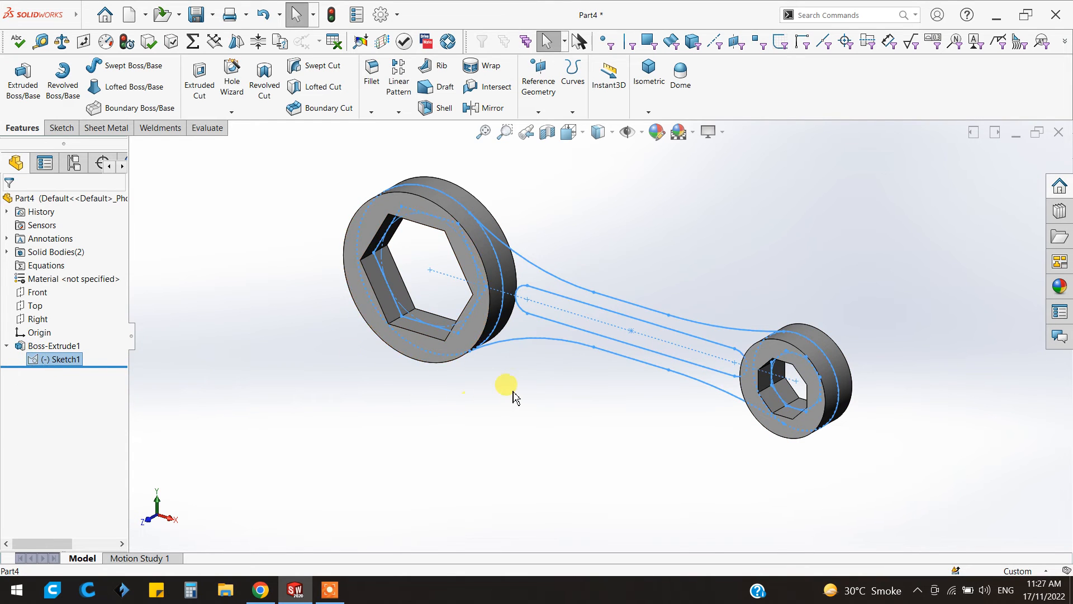
{"action": "middle_click_drag", "start_coordinate": [514, 398], "coordinate": [505, 424]}
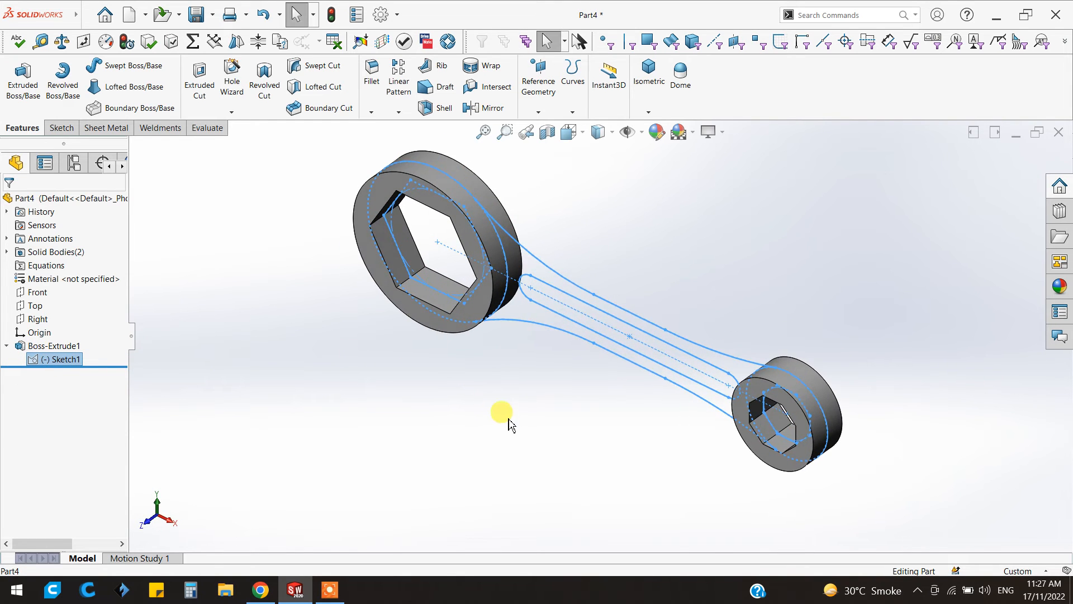
{"action": "scroll", "coordinate": [499, 390], "scroll_direction": "down", "scroll_amount": 2}
{"action": "left_click", "coordinate": [23, 75]}
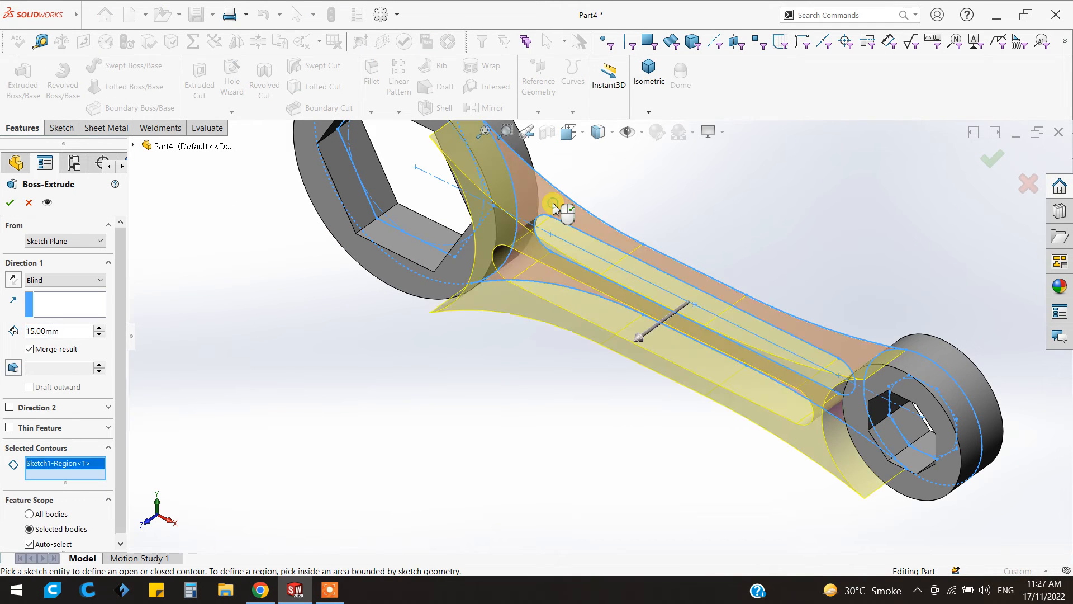
{"action": "left_click", "coordinate": [49, 282]}
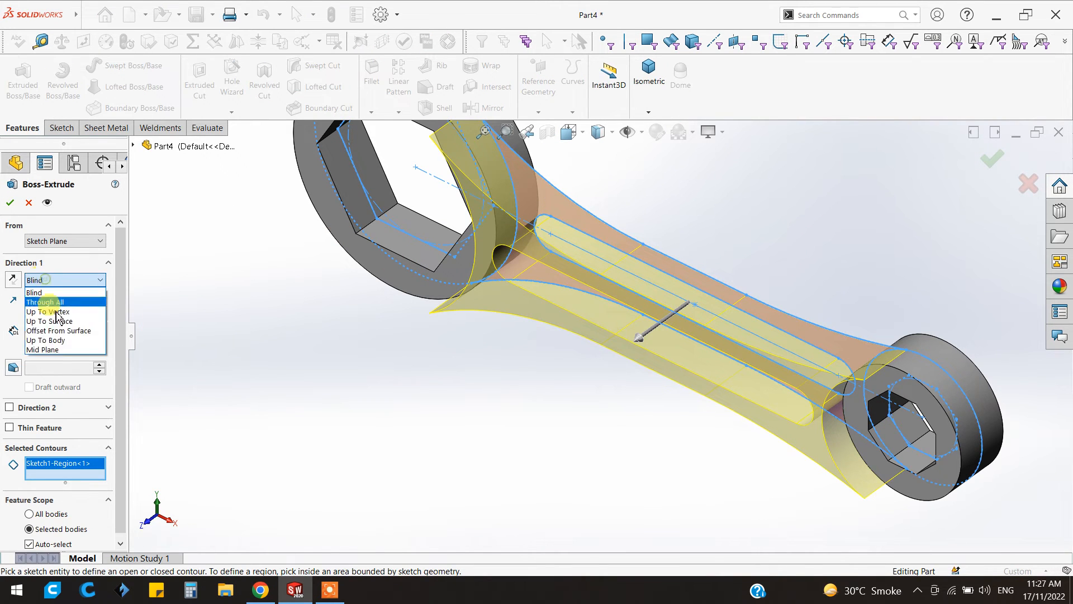
{"action": "left_click", "coordinate": [59, 350]}
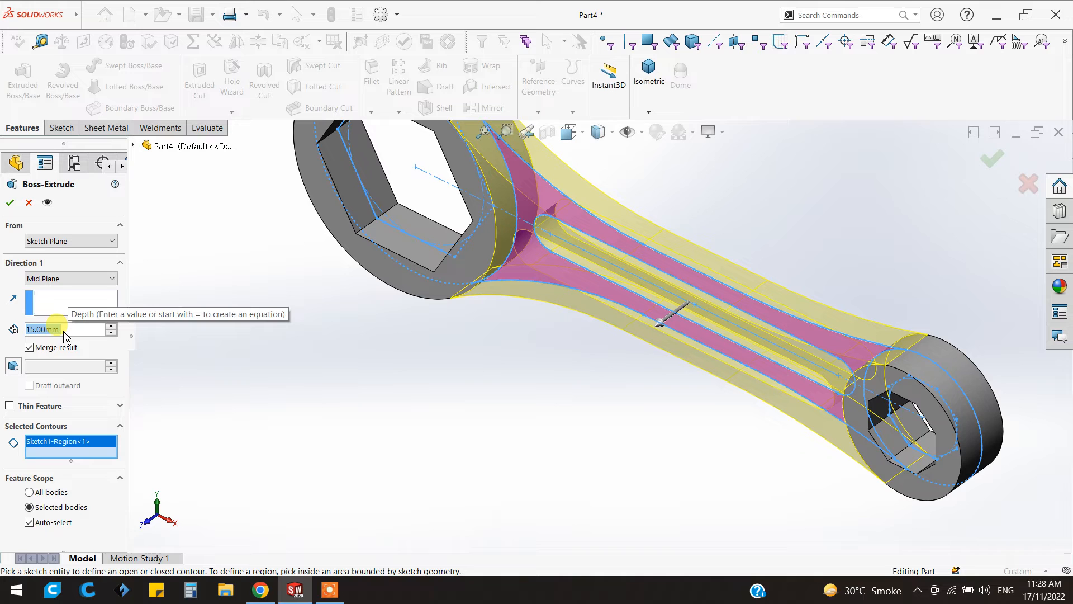
{"action": "type", "text": "12"}
{"action": "key", "text": "Return"}
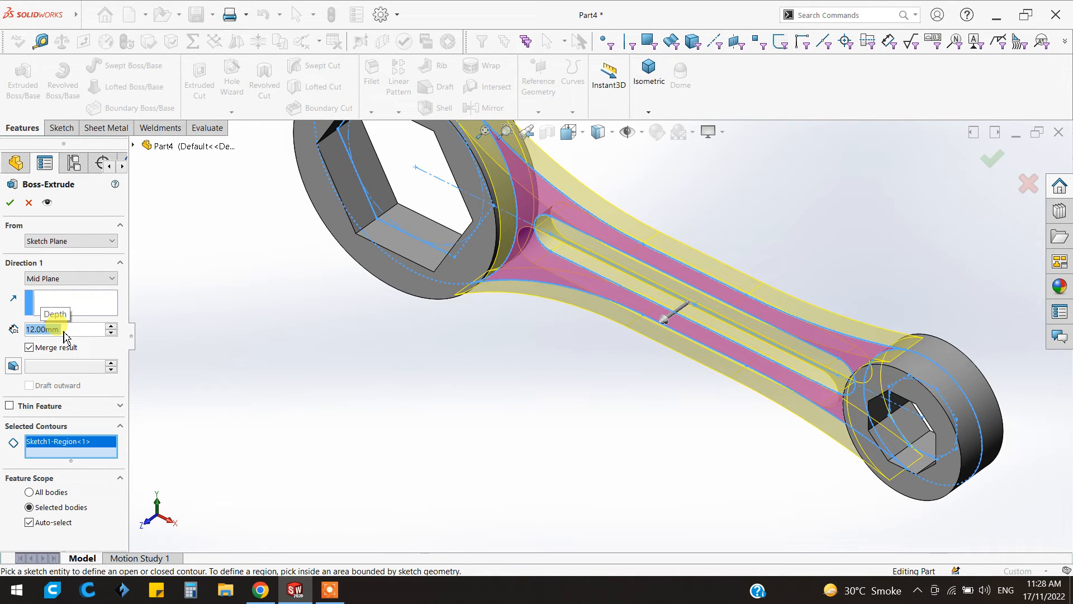
- Set the handle extrusion's depth to 11 mm and finish the extrusion
{"action": "type", "text": "11"}
{"action": "key", "text": "Return"}
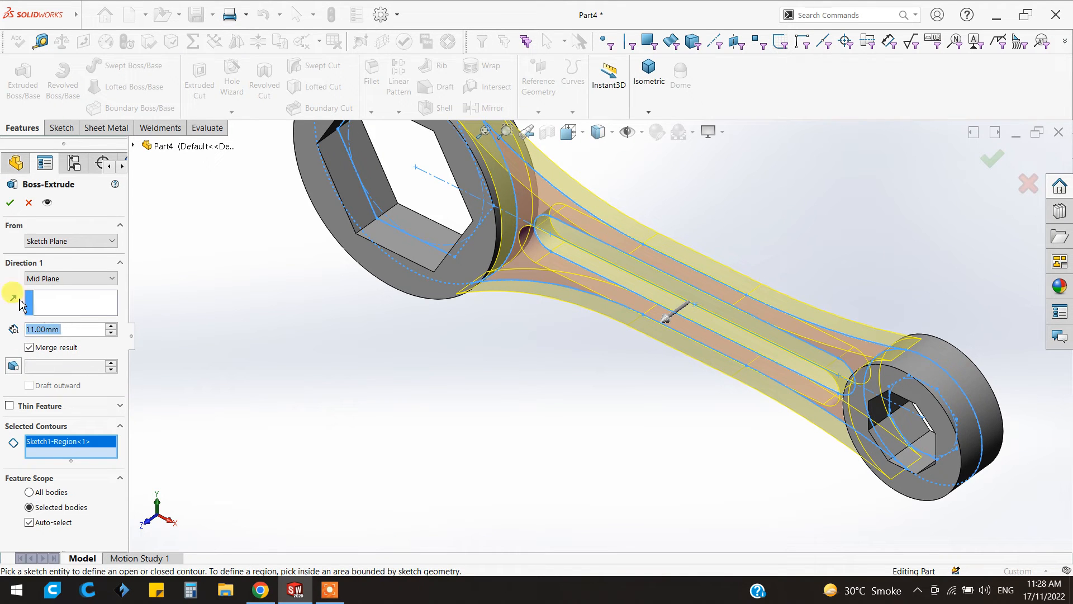
{"action": "left_click", "coordinate": [11, 206]}
- Start a fillet with a 2 mm radius and select the edge where the handle's front face meets the hexagonal ring
{"action": "middle_click_drag", "start_coordinate": [506, 397], "coordinate": [649, 404]}
{"action": "scroll", "coordinate": [650, 343], "scroll_direction": "down", "scroll_amount": 4}
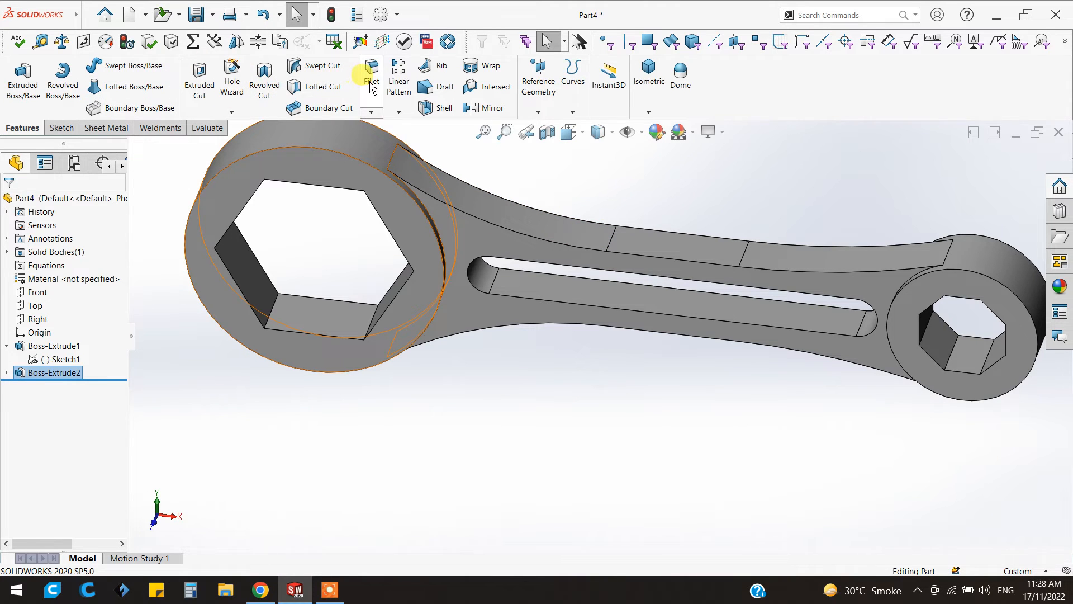
{"action": "left_click", "coordinate": [371, 86]}
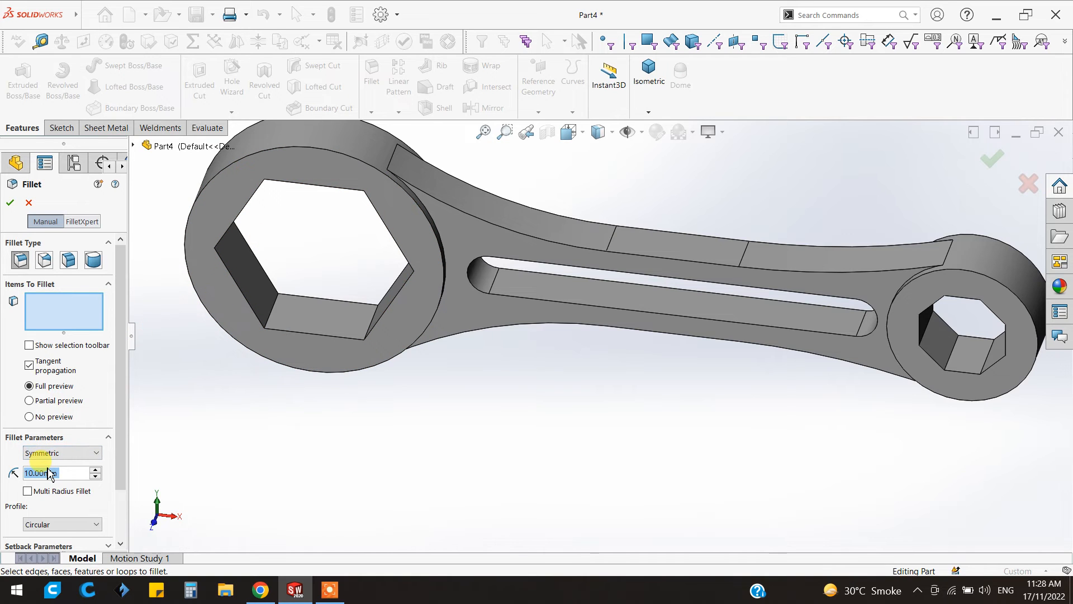
{"action": "type", "text": "2"}
{"action": "key", "text": "Return"}
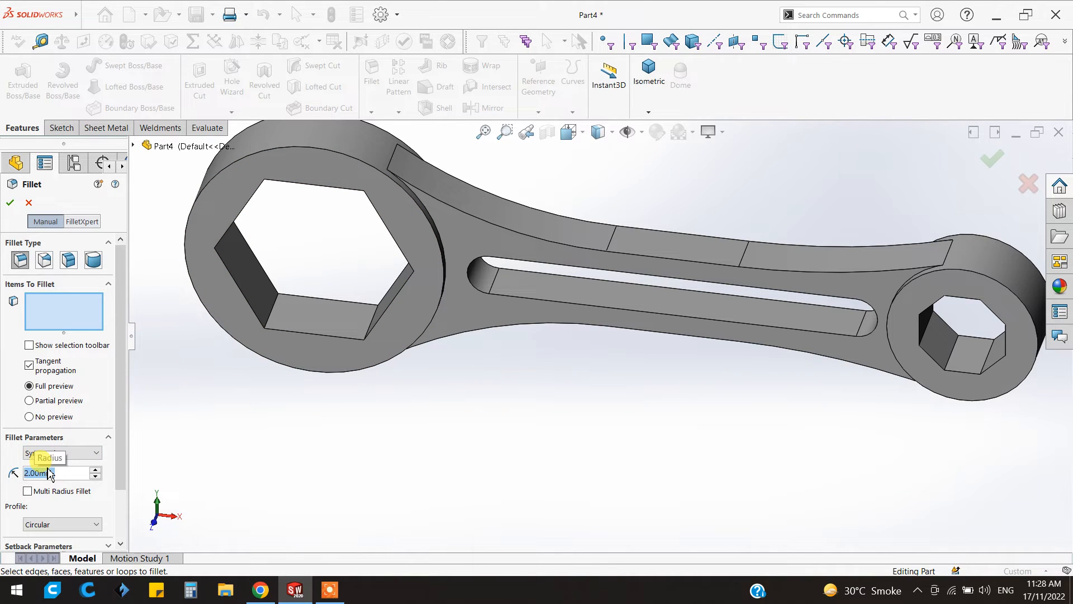
{"action": "scroll", "coordinate": [472, 246], "scroll_direction": "down", "scroll_amount": 5}
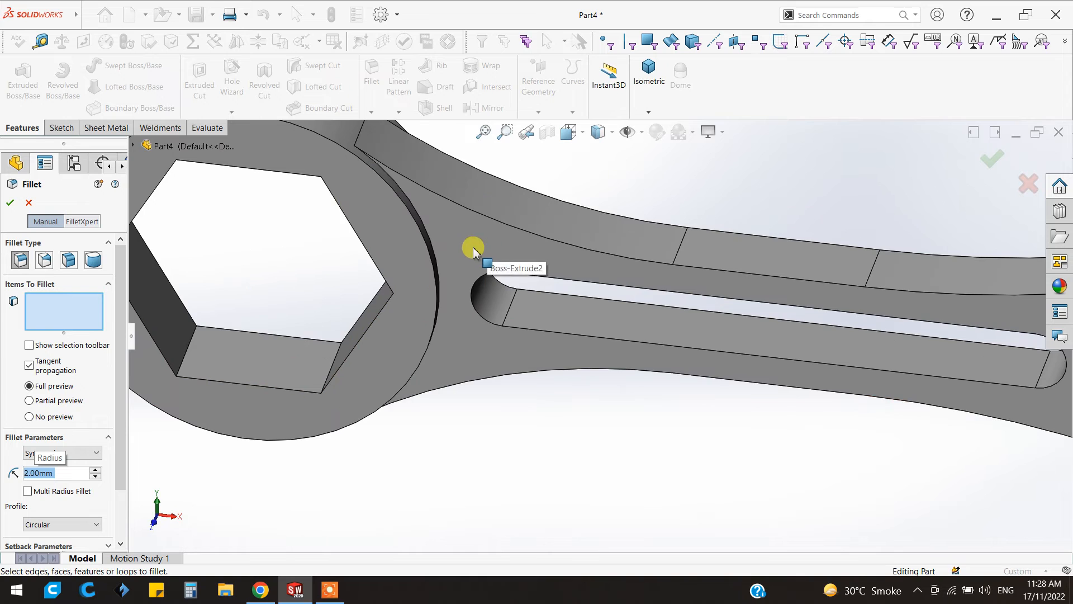
{"action": "left_click", "coordinate": [422, 246]}
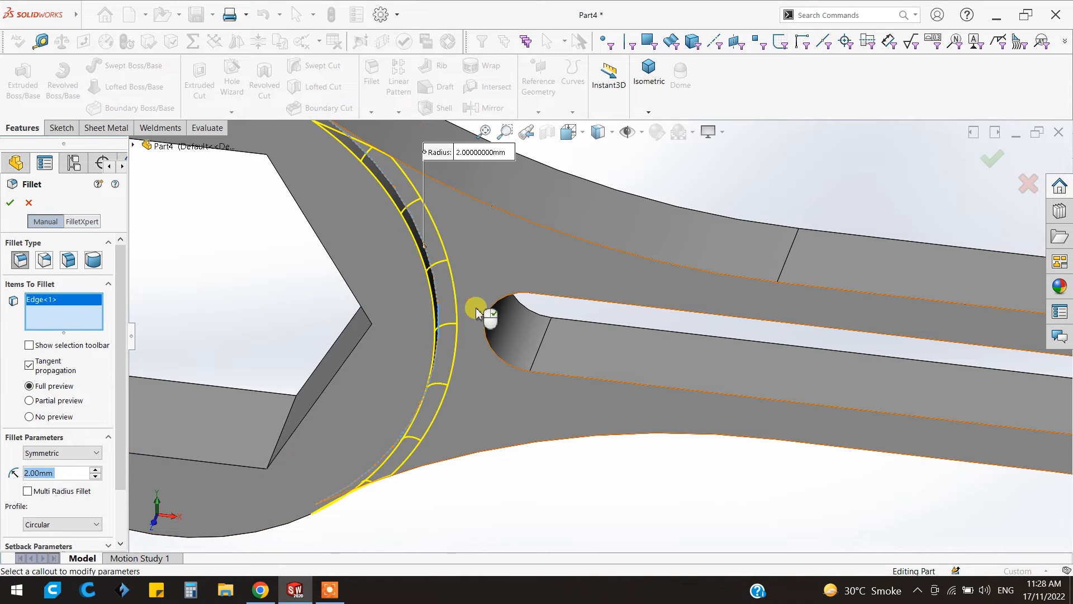
- Add the edge where the handle's front face meets the octagonal ring to the fillet selection
{"action": "scroll", "coordinate": [478, 313], "scroll_direction": "up", "scroll_amount": 3}
{"action": "scroll", "coordinate": [898, 354], "scroll_direction": "up", "scroll_amount": 3}
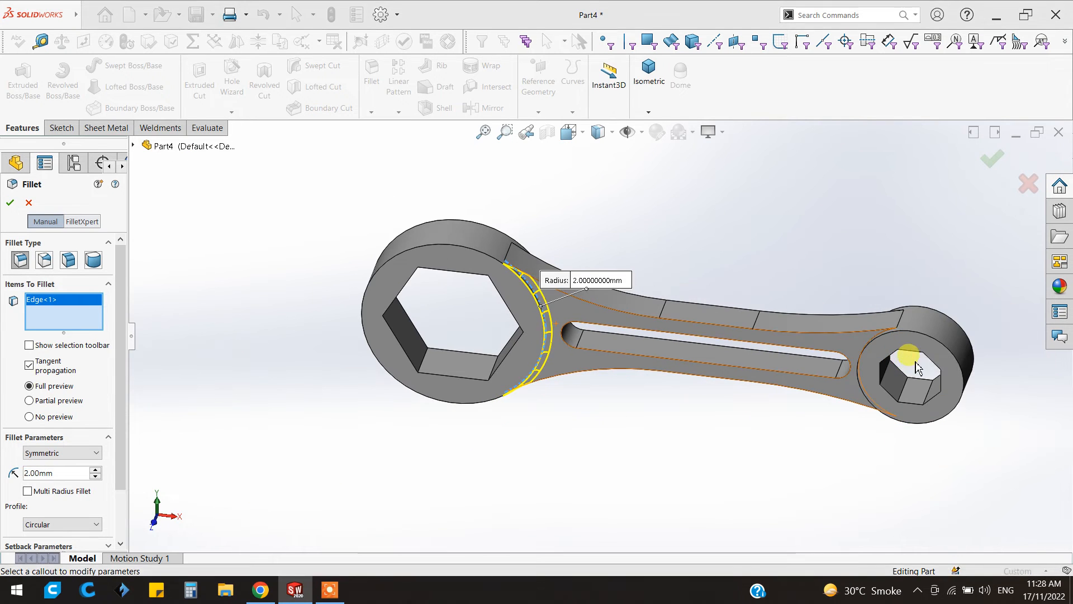
{"action": "middle_click_drag", "start_coordinate": [936, 413], "coordinate": [981, 388]}
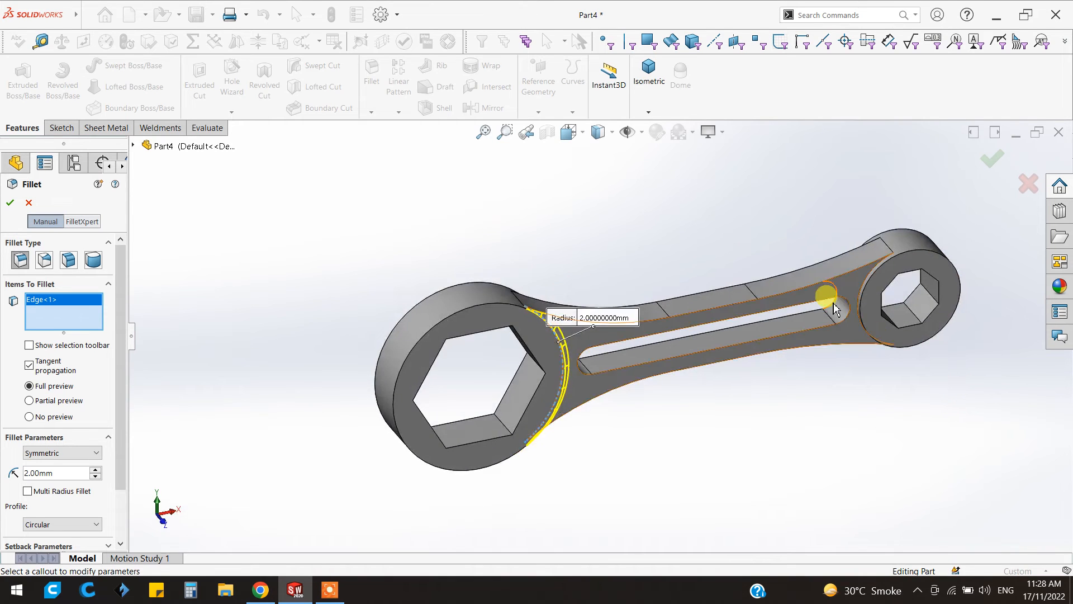
{"action": "scroll", "coordinate": [835, 310], "scroll_direction": "down", "scroll_amount": 3}
{"action": "left_click", "coordinate": [837, 272]}
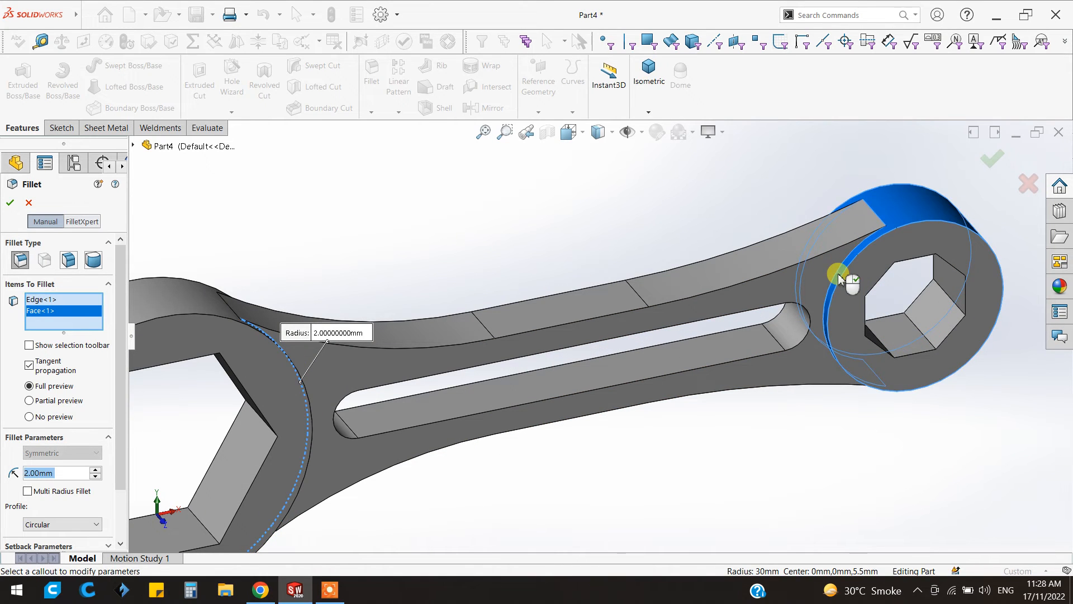
{"action": "right_click", "coordinate": [84, 311]}
{"action": "left_click", "coordinate": [114, 333]}
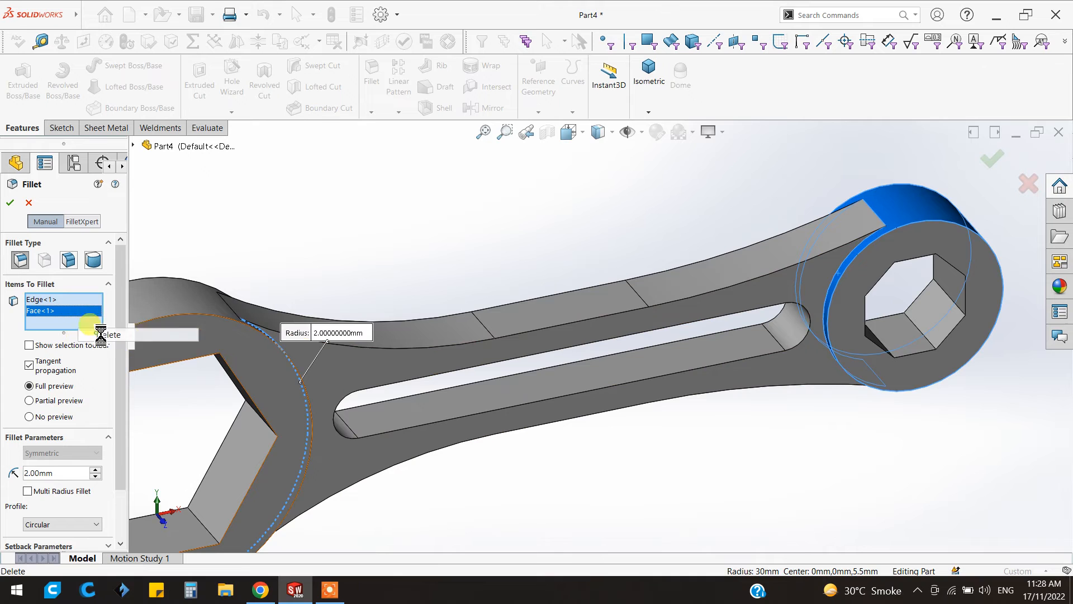
{"action": "left_click", "coordinate": [851, 247]}
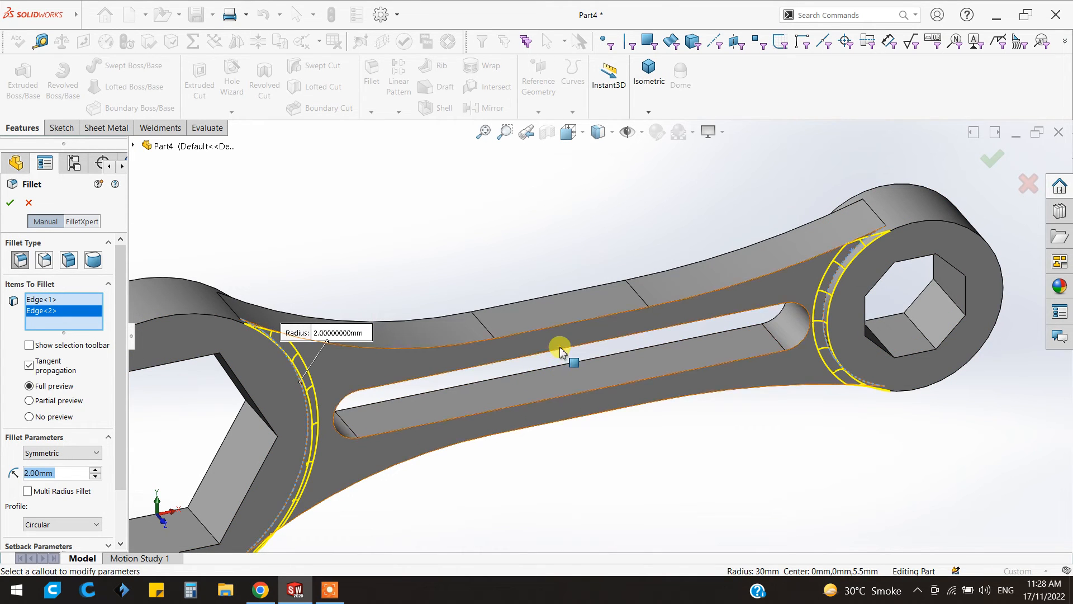
- Add the two edges where the handle's back face meets the rings and finish the 2 mm fillet
{"action": "middle_click_drag", "start_coordinate": [516, 466], "coordinate": [608, 451]}
{"action": "scroll", "coordinate": [246, 344], "scroll_direction": "up", "scroll_amount": 2}
{"action": "scroll", "coordinate": [250, 339], "scroll_direction": "down", "scroll_amount": 5}
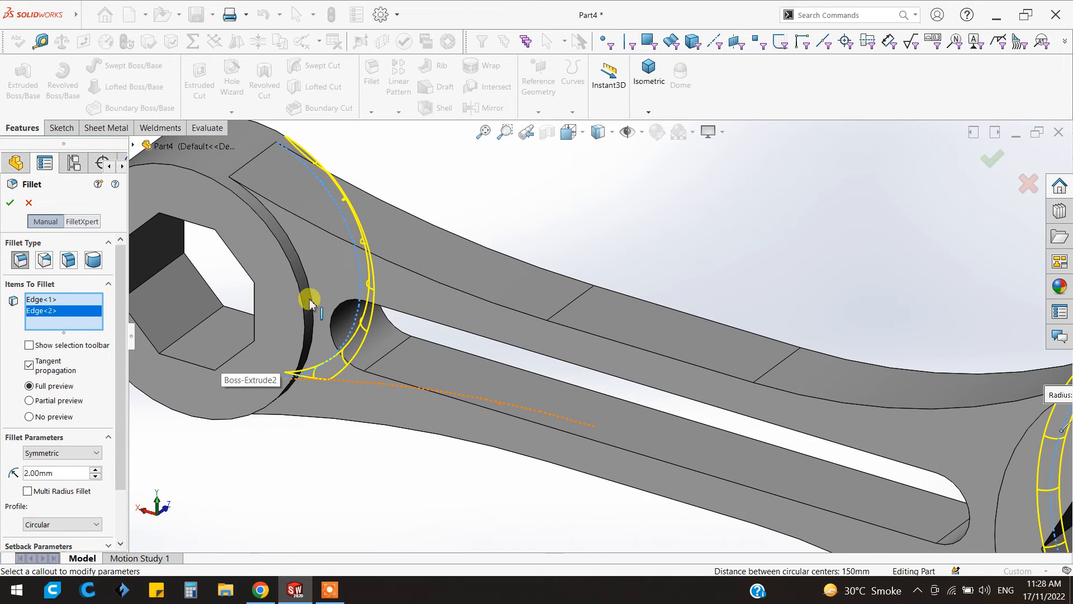
{"action": "scroll", "coordinate": [336, 319], "scroll_direction": "up", "scroll_amount": 5}
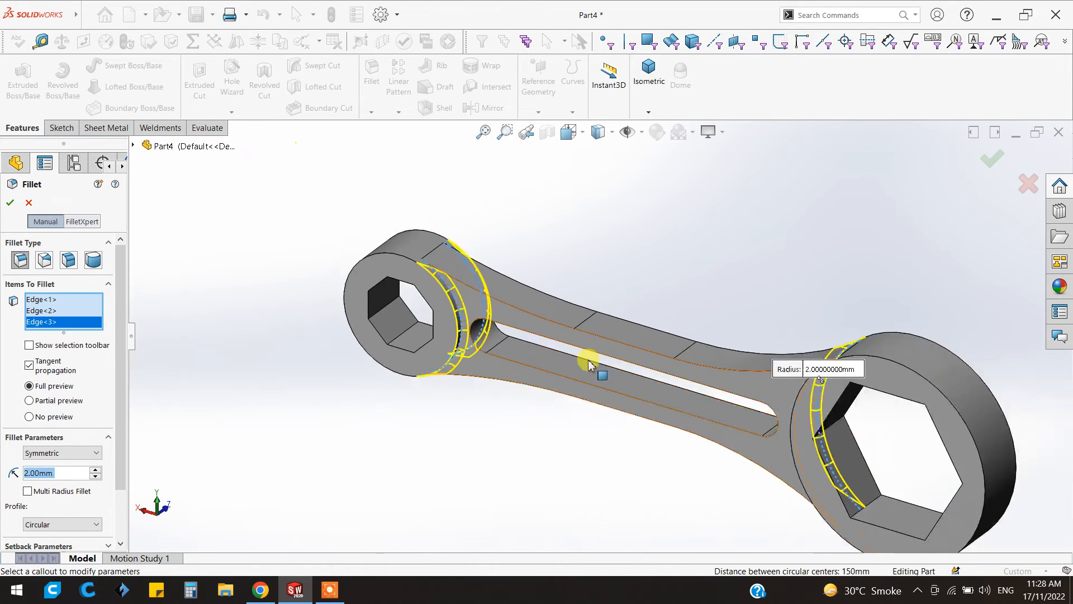
{"action": "middle_click_drag", "start_coordinate": [619, 408], "coordinate": [702, 408]}
{"action": "left_click", "coordinate": [800, 334]}
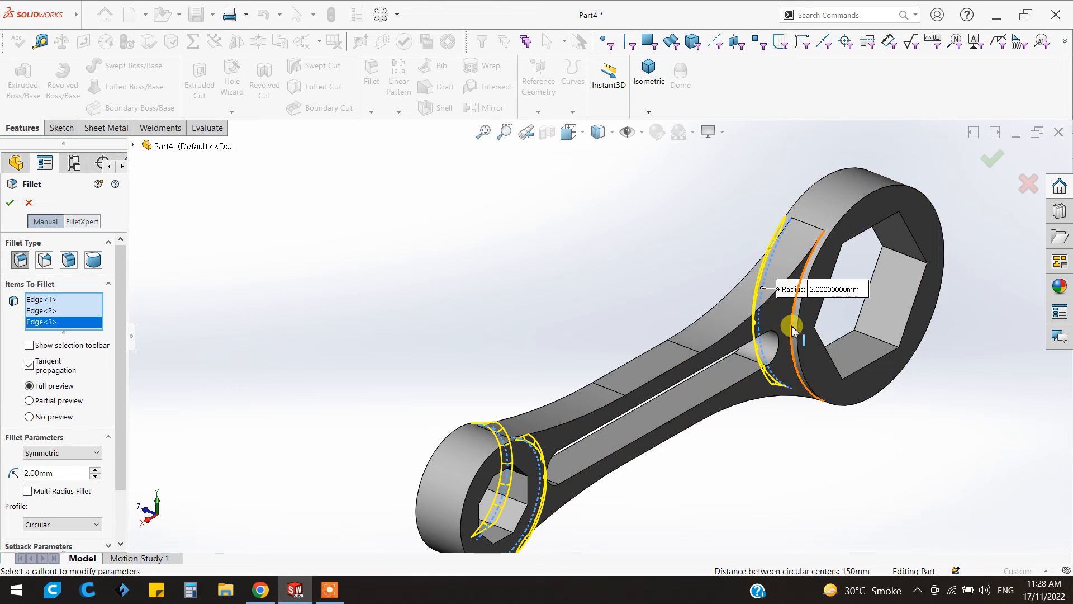
{"action": "left_click", "coordinate": [791, 330]}
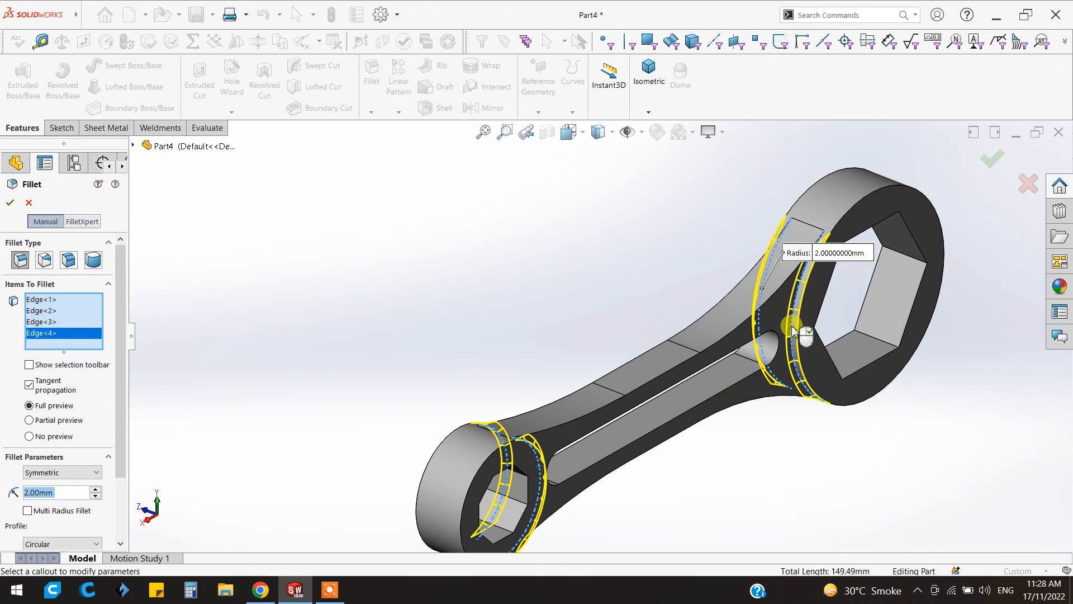
{"action": "left_click", "coordinate": [11, 203]}
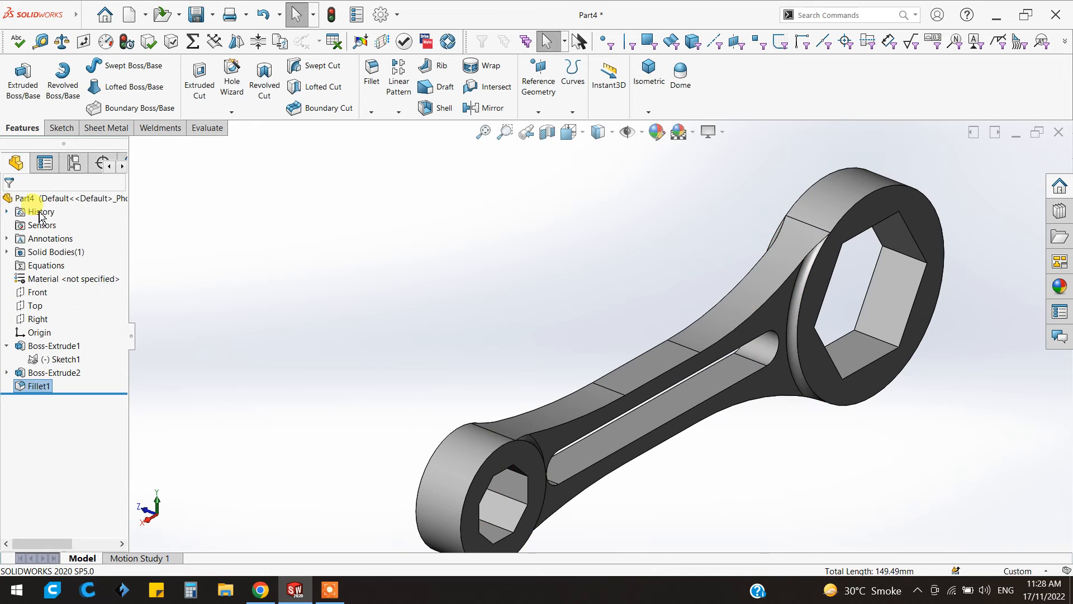
- Try to fillet all edges of the whole wrench at once with a 0.5 mm radius
{"action": "middle_click_drag", "start_coordinate": [665, 466], "coordinate": [571, 471]}
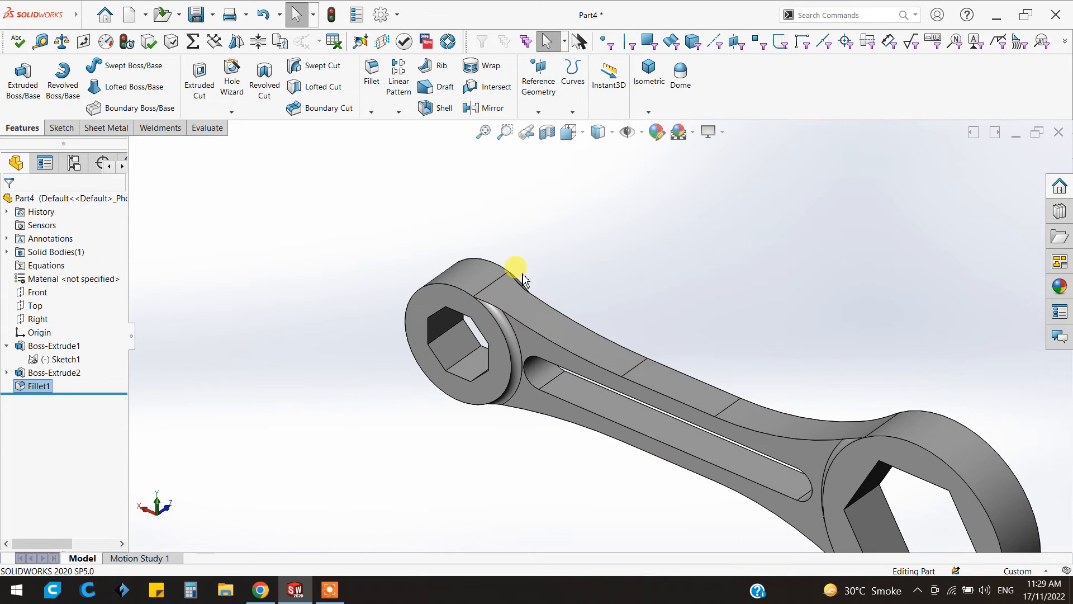
{"action": "scroll", "coordinate": [522, 274], "scroll_direction": "up", "scroll_amount": 2}
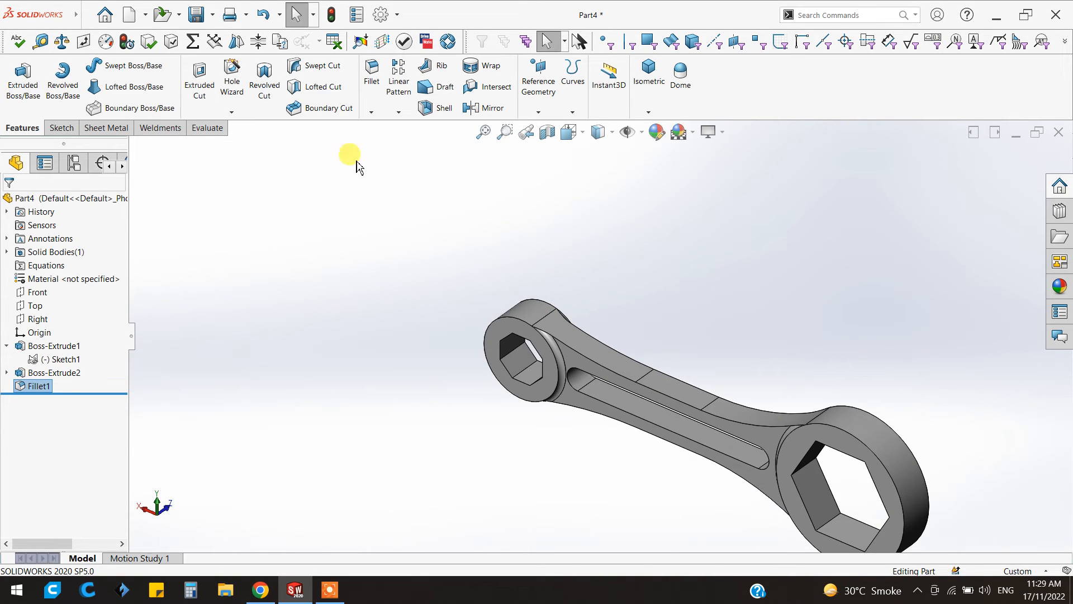
{"action": "middle_click_drag", "start_coordinate": [647, 481], "coordinate": [691, 460]}
{"action": "key", "text": "Escape"}
{"action": "left_click_drag", "start_coordinate": [872, 269], "coordinate": [375, 501]}
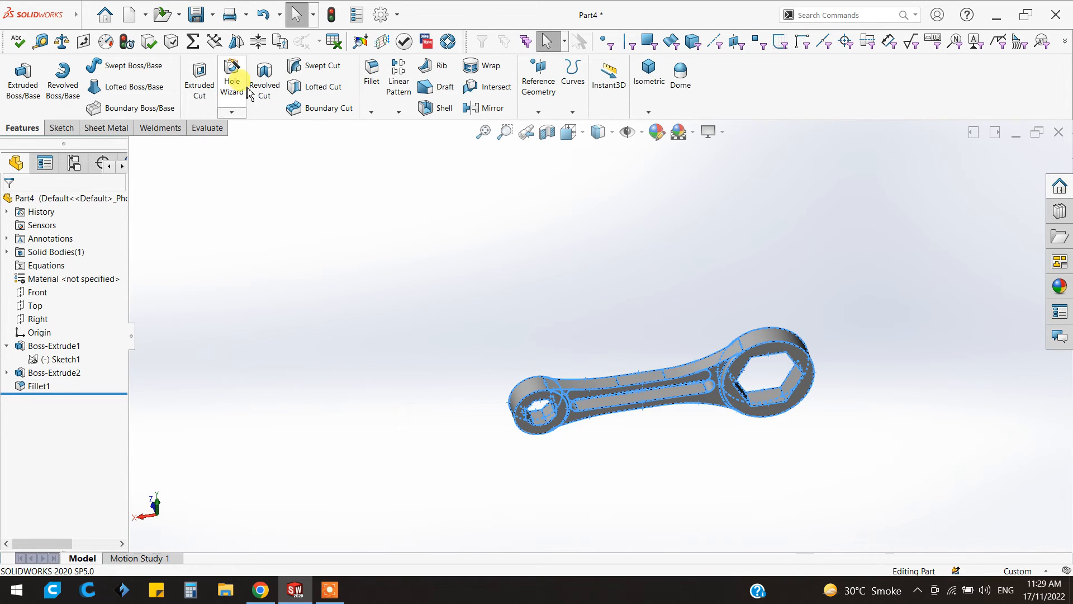
{"action": "left_click", "coordinate": [371, 73]}
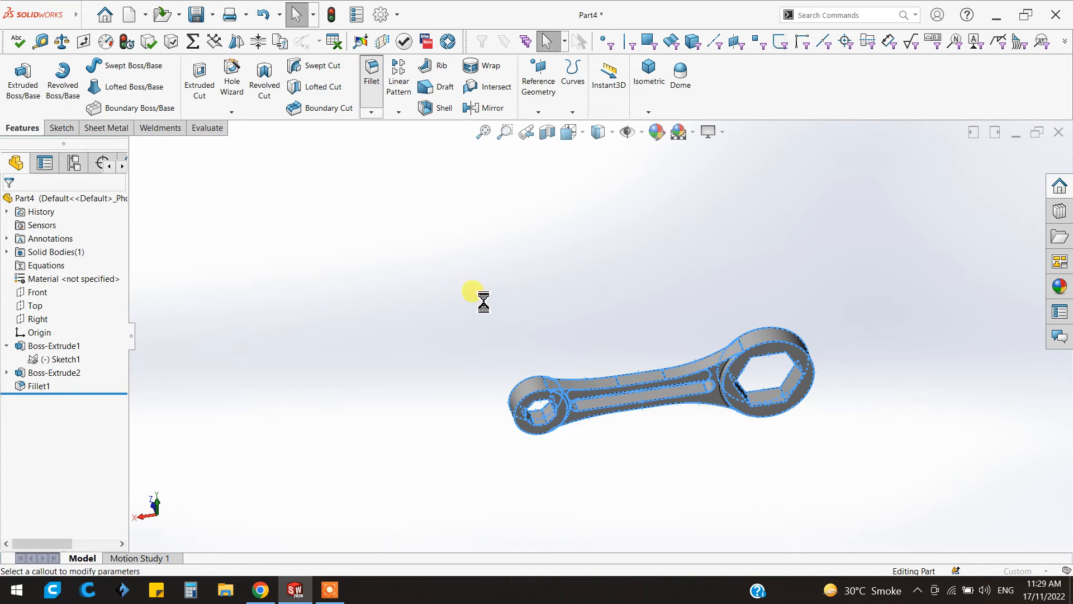
{"action": "scroll", "coordinate": [119, 377], "scroll_direction": "down", "scroll_amount": 5}
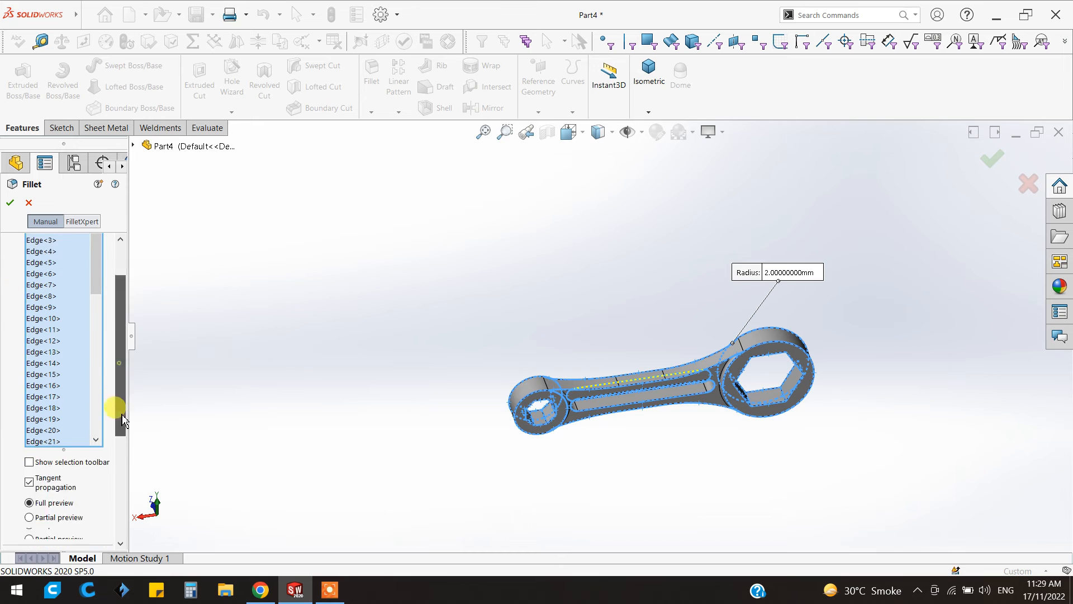
{"action": "double_click", "coordinate": [56, 499]}
{"action": "type", "text": "0.5"}
{"action": "key", "text": "Return"}
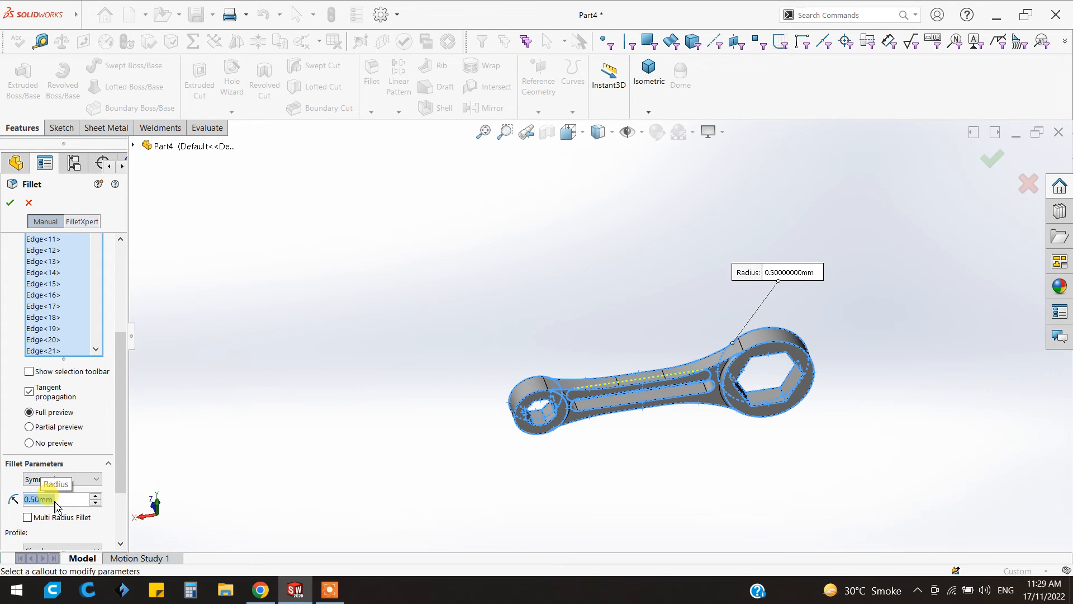
{"action": "scroll", "coordinate": [854, 280], "scroll_direction": "down", "scroll_amount": 6}
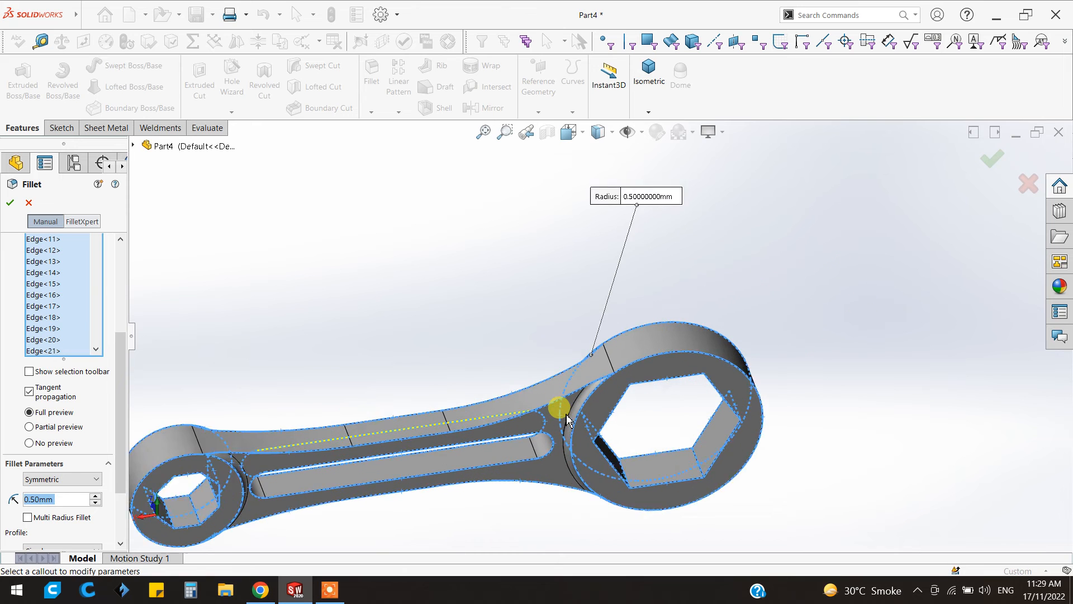
{"action": "left_click", "coordinate": [11, 203]}
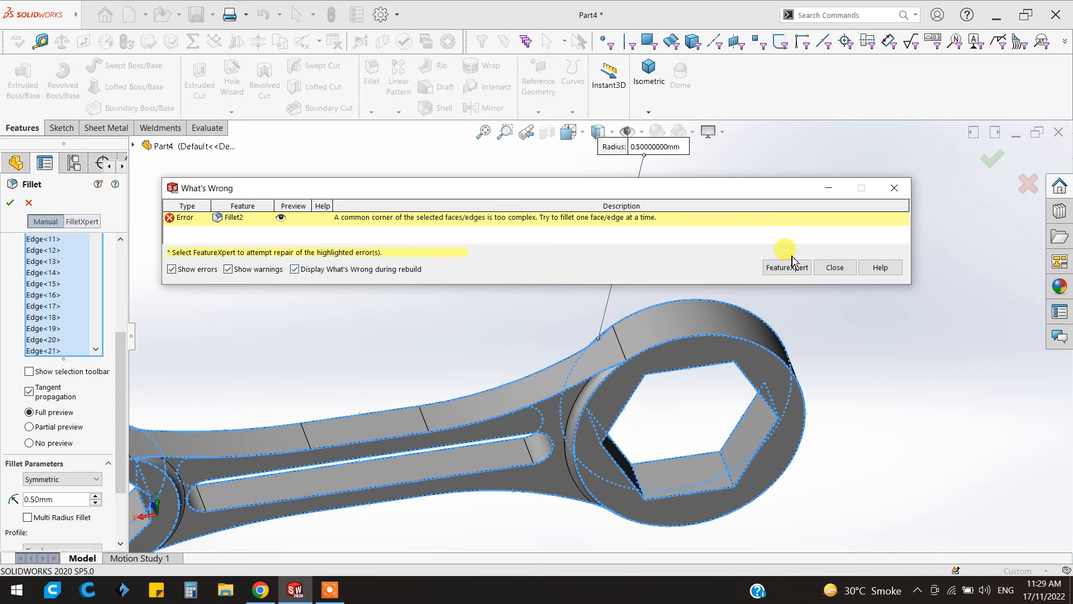
{"action": "left_click", "coordinate": [834, 268]}
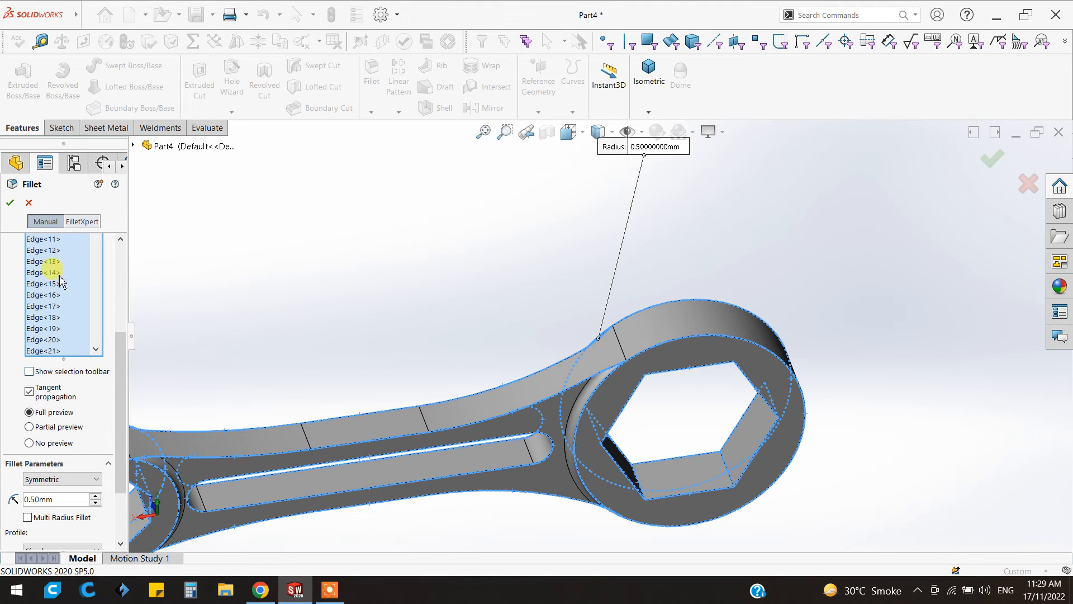
{"action": "left_click", "coordinate": [28, 203]}
- Start a 0.5 mm fillet and select the outer circular edges on both faces of the octagonal and hexagonal rings
{"action": "scroll", "coordinate": [413, 384], "scroll_direction": "up", "scroll_amount": 3}
{"action": "scroll", "coordinate": [548, 380], "scroll_direction": "down", "scroll_amount": 3}
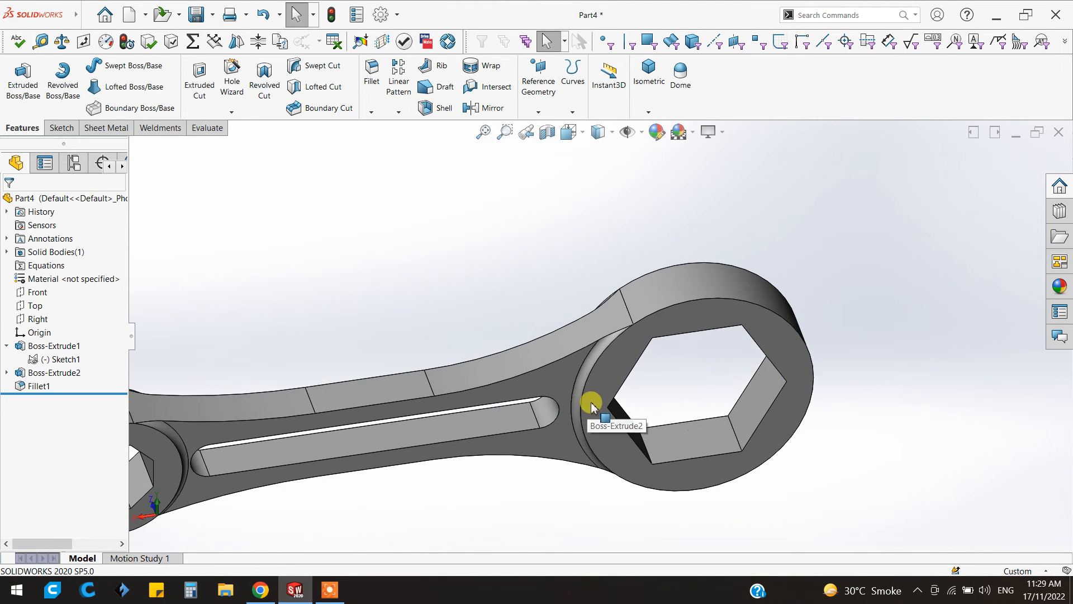
{"action": "scroll", "coordinate": [503, 380], "scroll_direction": "up", "scroll_amount": 3}
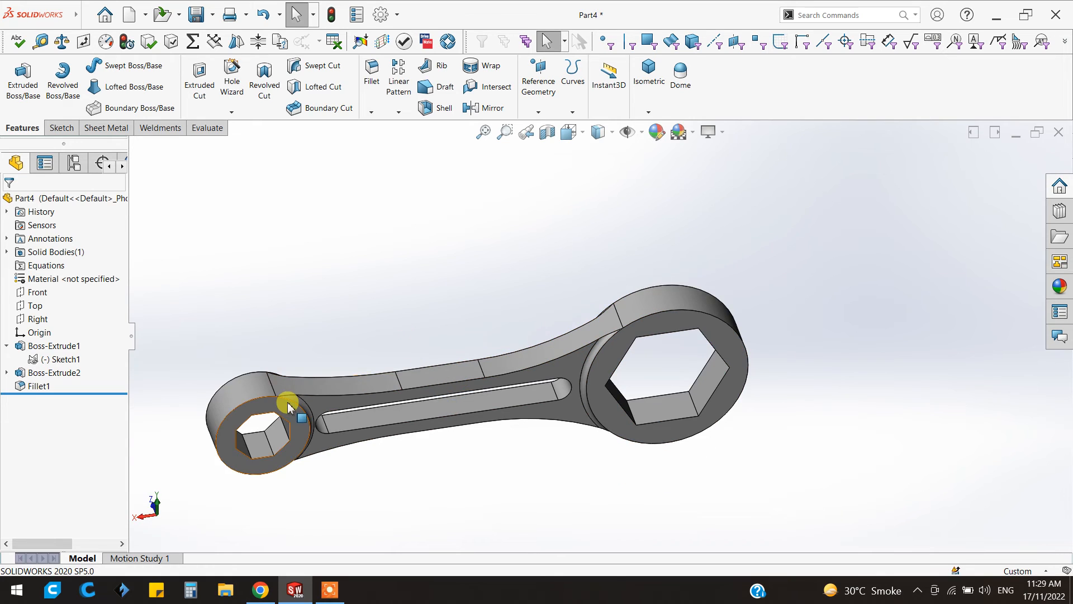
{"action": "left_click", "coordinate": [374, 86]}
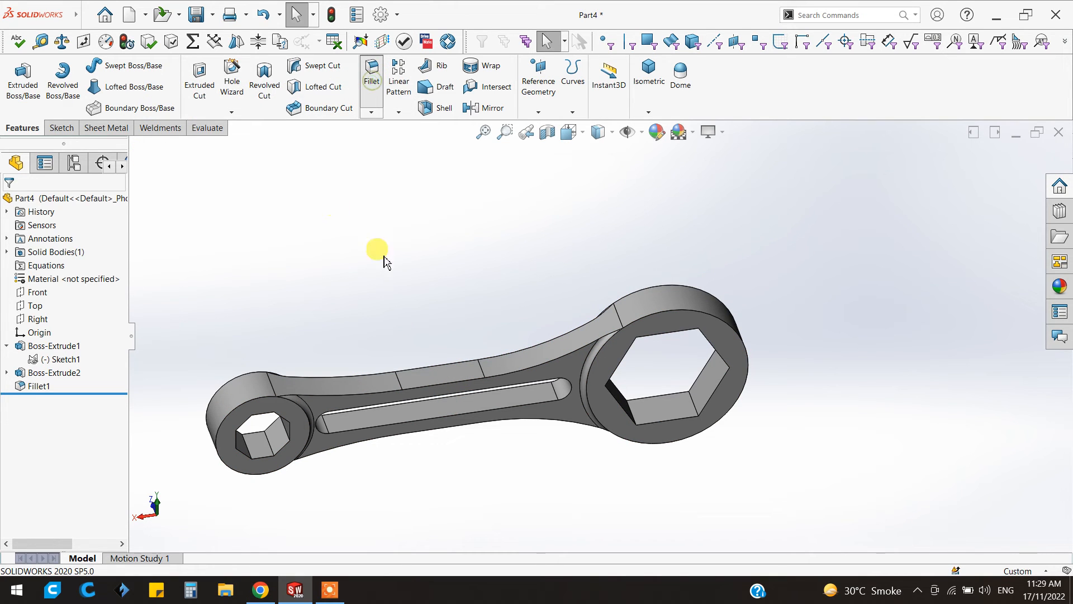
{"action": "left_click", "coordinate": [242, 396]}
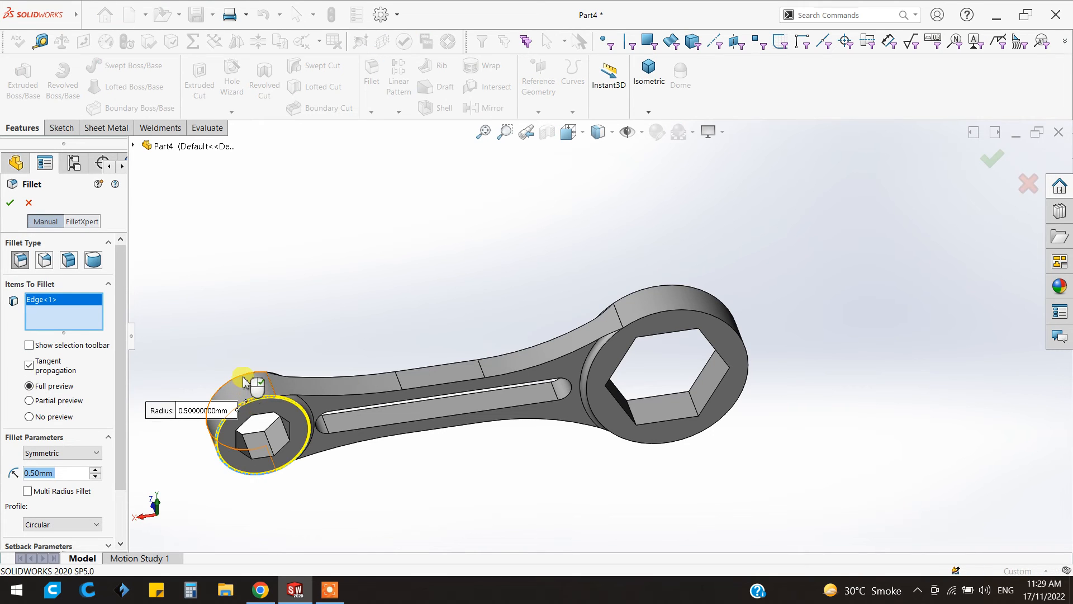
{"action": "left_click", "coordinate": [244, 382]}
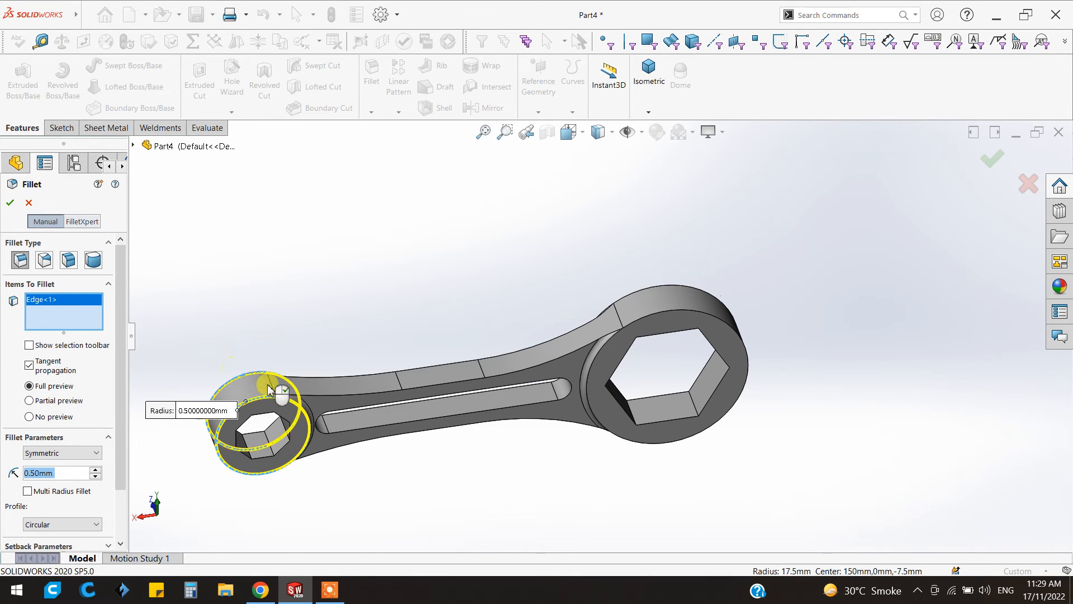
{"action": "left_click", "coordinate": [669, 317]}
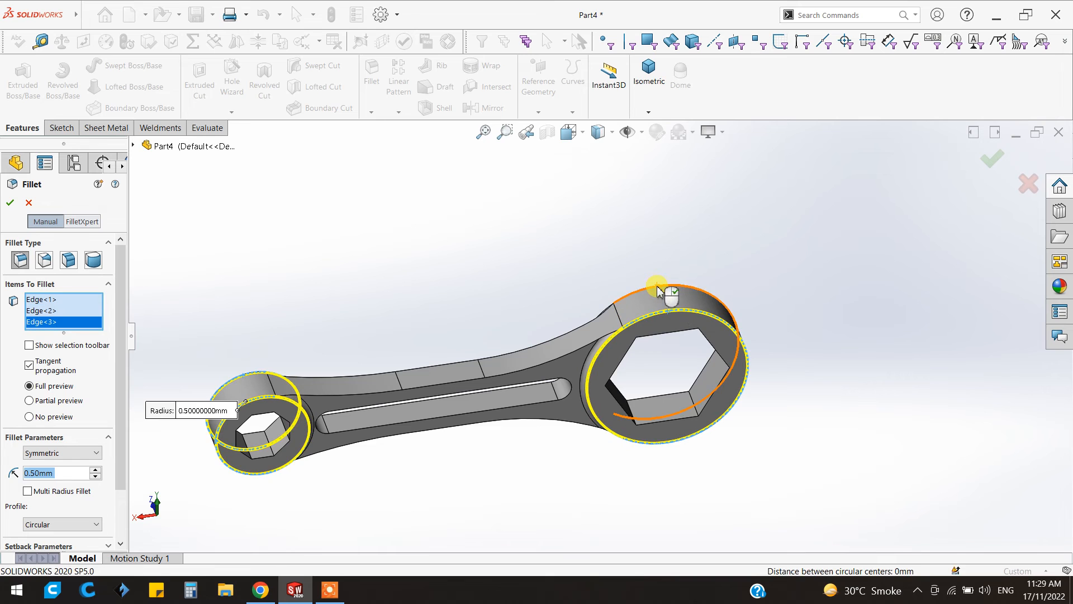
{"action": "left_click", "coordinate": [658, 290]}
{"action": "scroll", "coordinate": [398, 414], "scroll_direction": "down", "scroll_amount": 2}
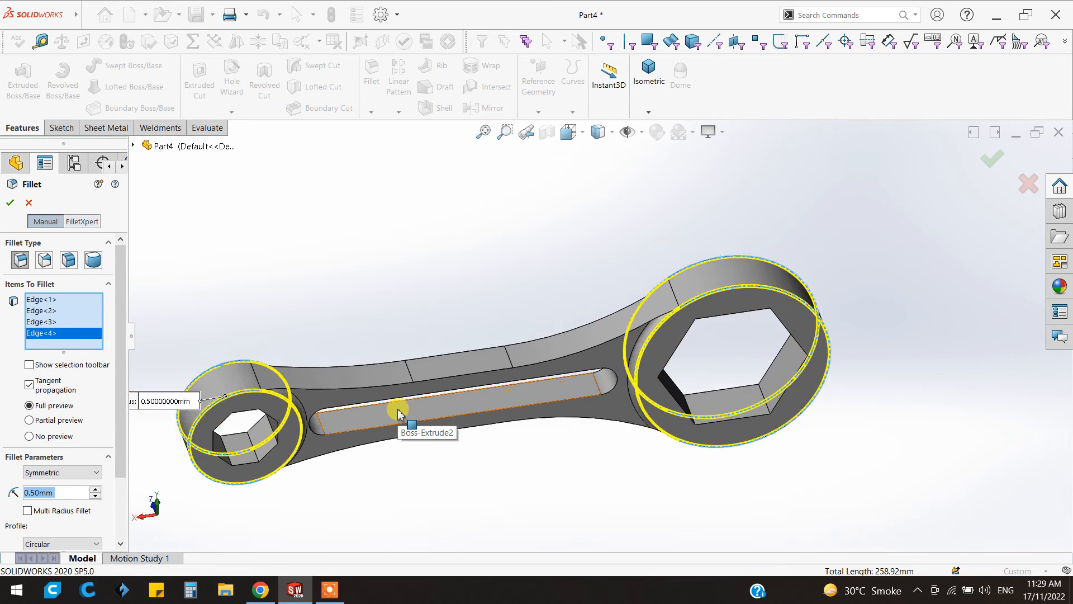
{"action": "left_click", "coordinate": [330, 377]}
{"action": "scroll", "coordinate": [331, 385], "scroll_direction": "down", "scroll_amount": 2}
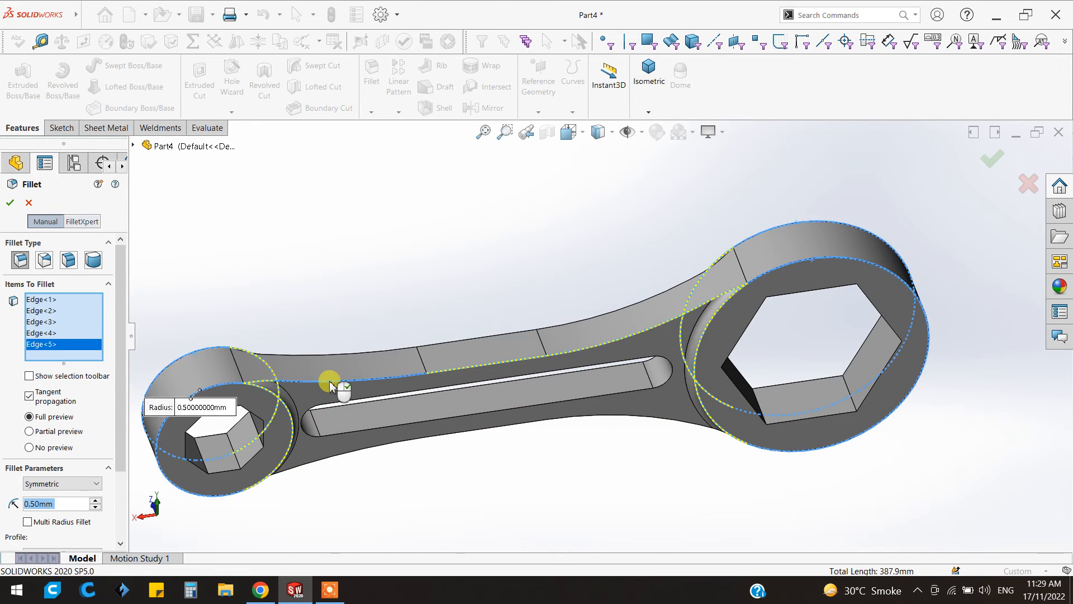
{"action": "right_click", "coordinate": [48, 345]}
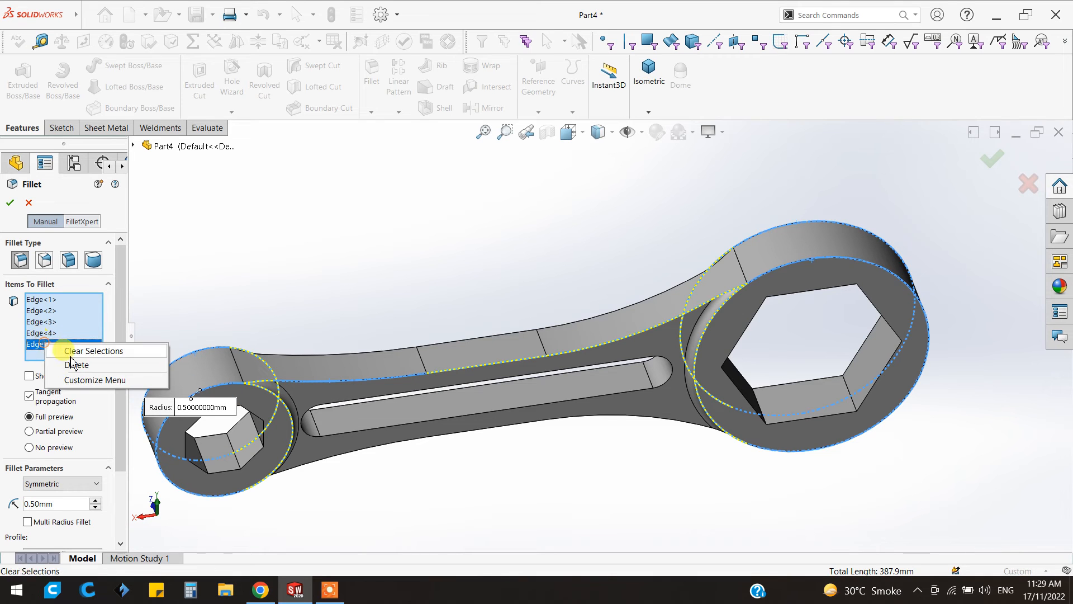
{"action": "left_click", "coordinate": [67, 364]}
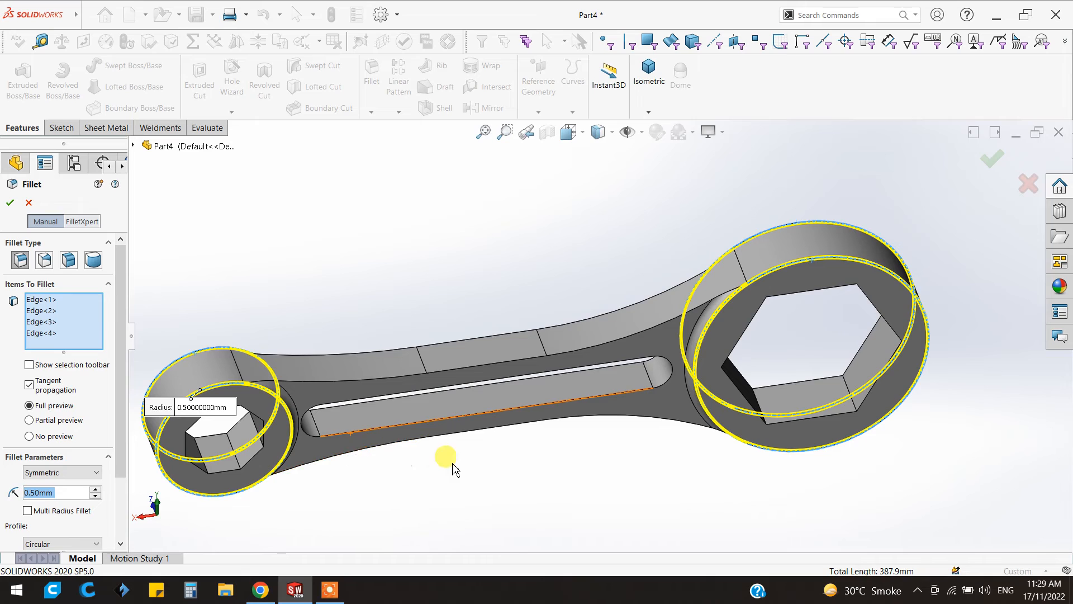
- Finish the 0.5 mm fillet on the outer edges of both rings
{"action": "middle_click_drag", "start_coordinate": [455, 473], "coordinate": [278, 340]}
{"action": "left_click", "coordinate": [10, 202]}
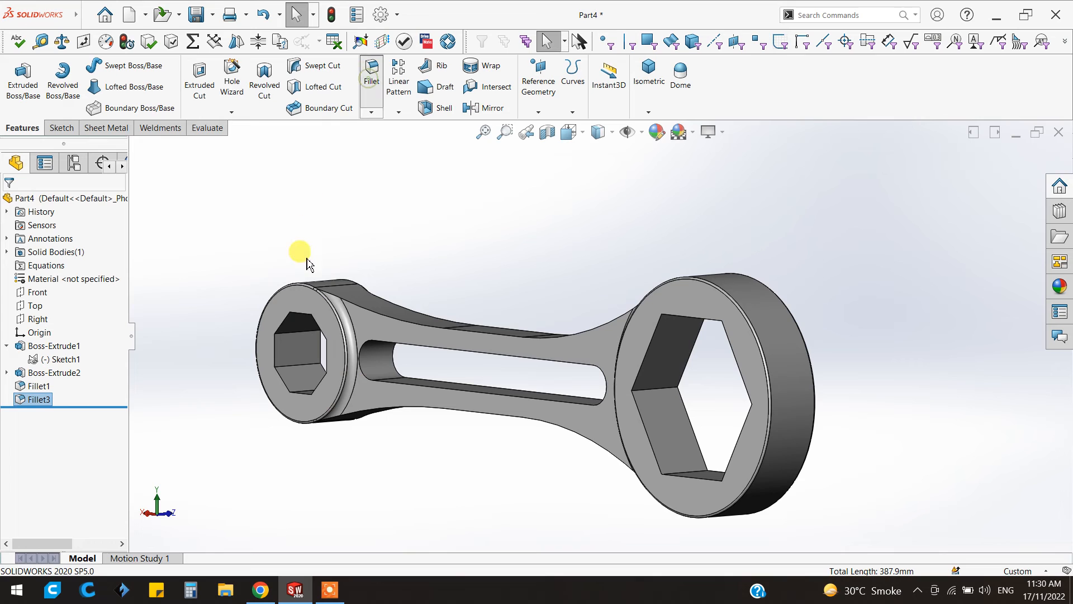
- Try to fillet two edges of the octagonal opening with a 0.5 mm radius and the Multi Radius Fillet option
{"action": "left_click", "coordinate": [302, 316]}
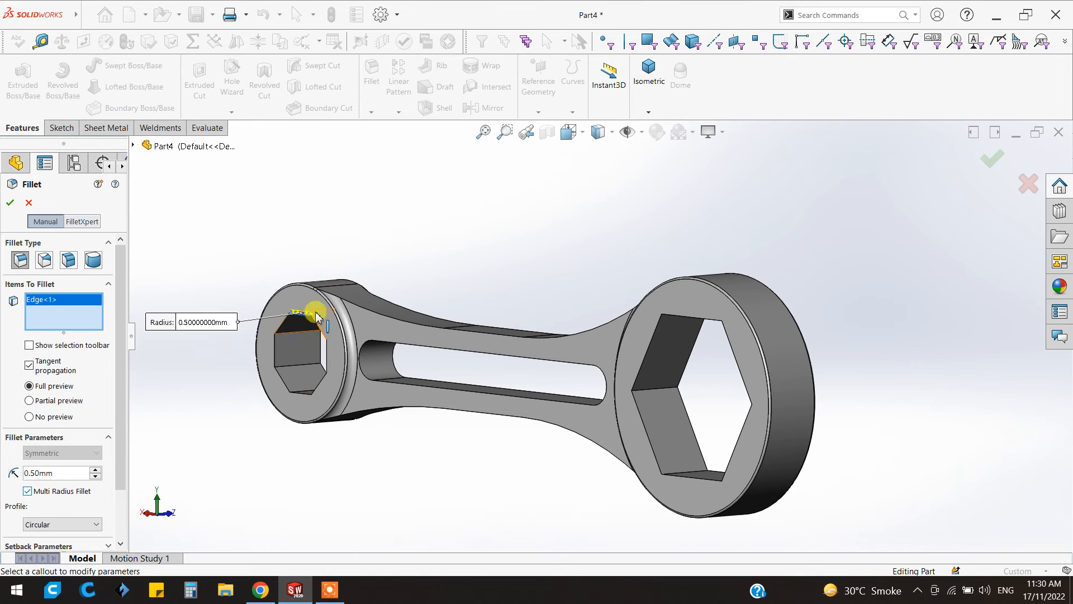
{"action": "left_click", "coordinate": [288, 324]}
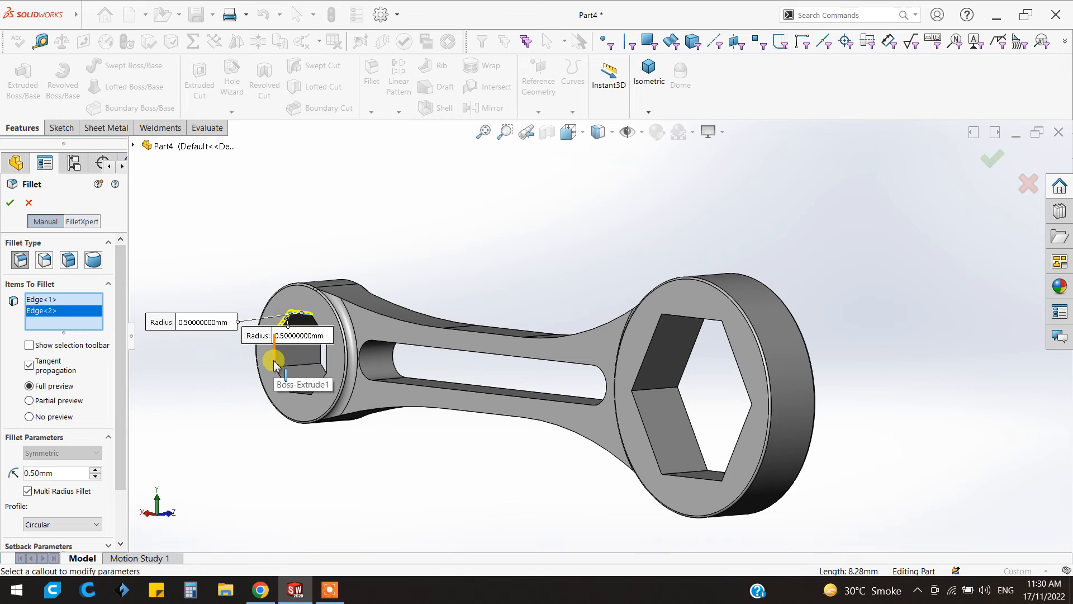
{"action": "left_click", "coordinate": [28, 202]}
{"action": "scroll", "coordinate": [359, 335], "scroll_direction": "down", "scroll_amount": 2}
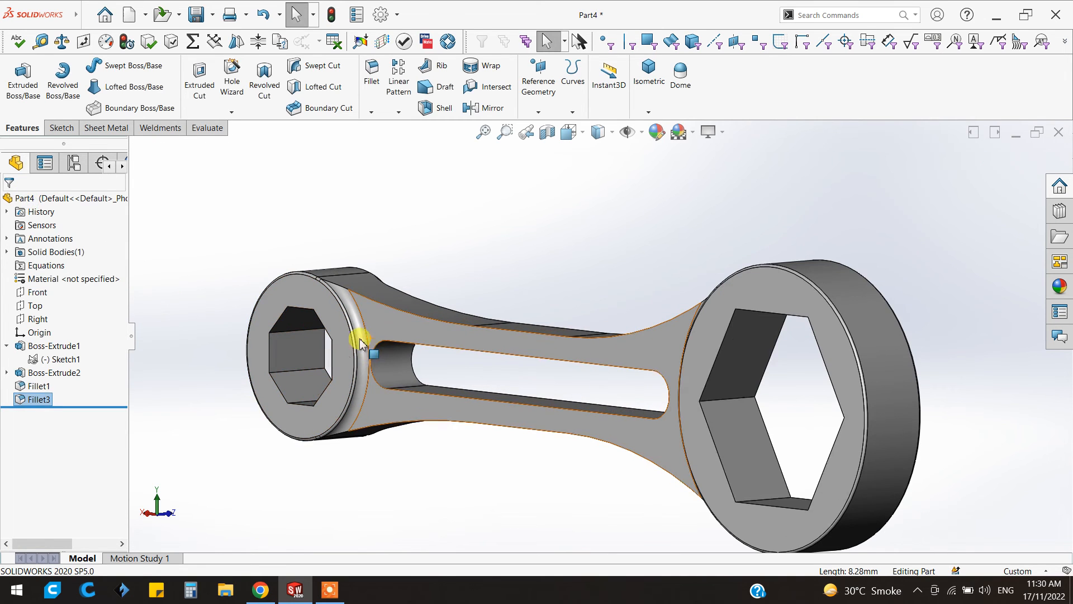
{"action": "middle_click_drag", "start_coordinate": [551, 482], "coordinate": [565, 455]}
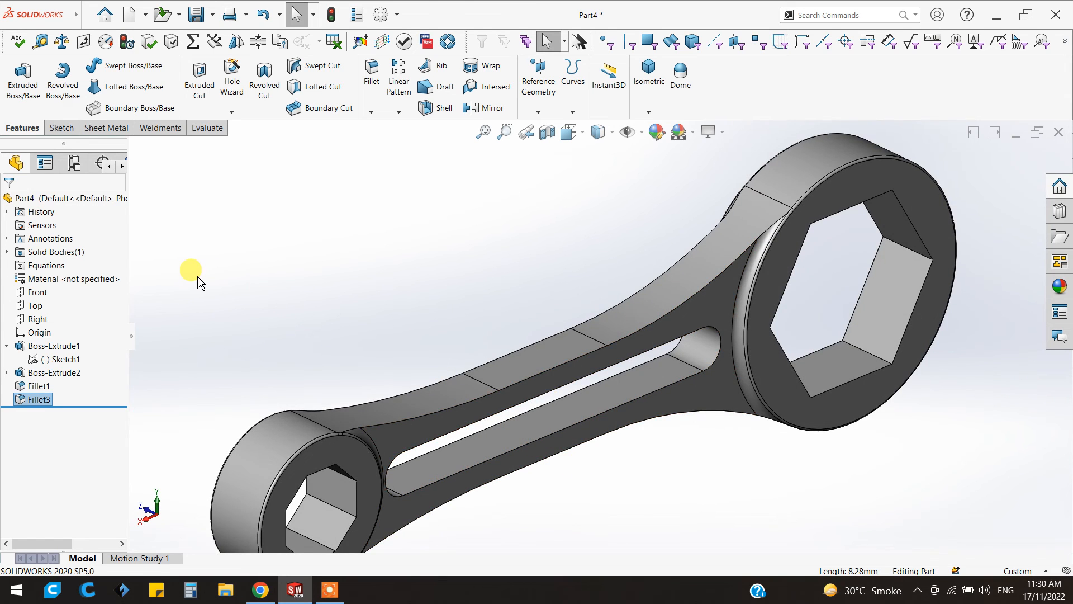
{"action": "scroll", "coordinate": [293, 218], "scroll_direction": "up", "scroll_amount": 3}
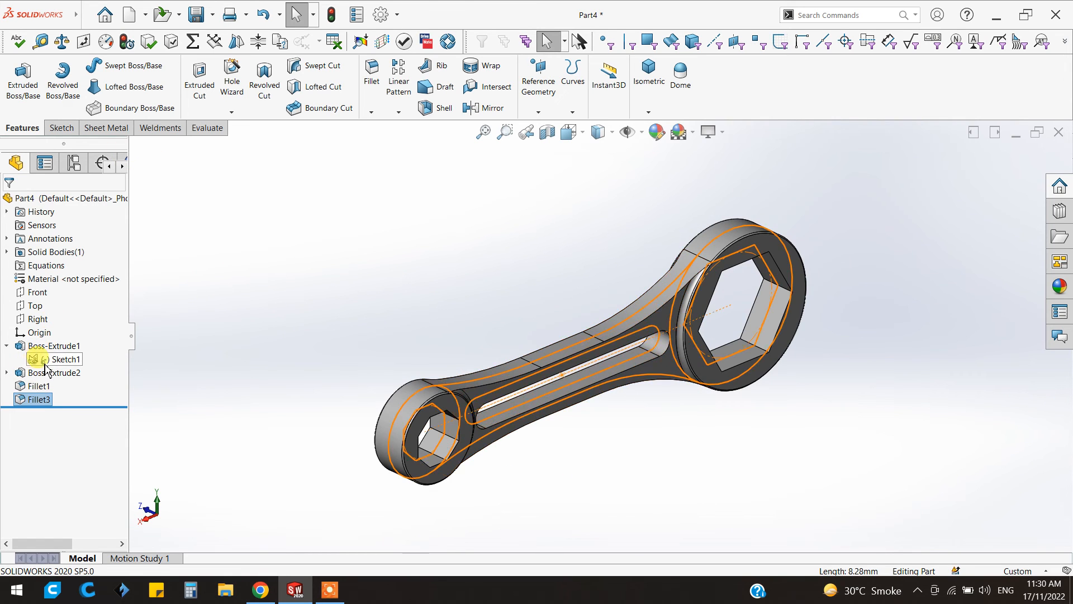
{"action": "left_click", "coordinate": [61, 359]}
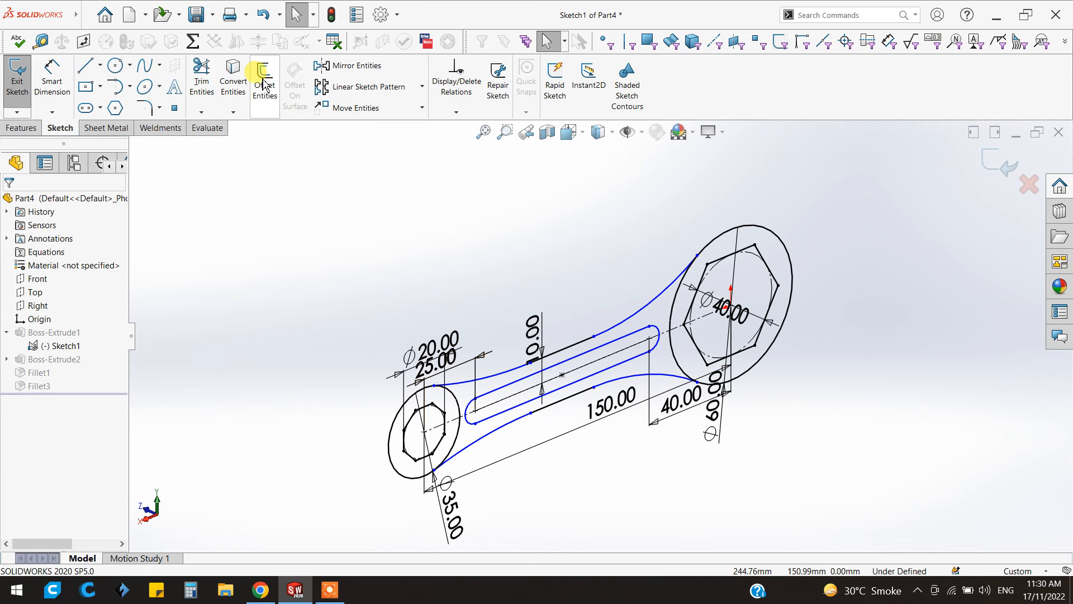
{"action": "left_click", "coordinate": [18, 127]}
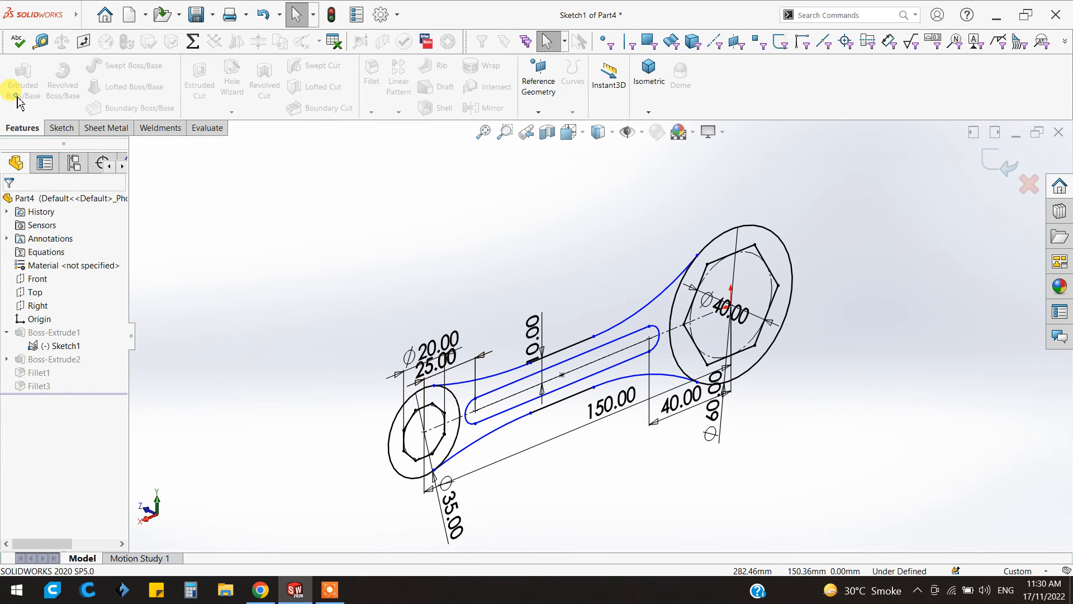
{"action": "left_click", "coordinate": [989, 164]}
- Extrude the handle slot region of the wrench sketch 8 mm with the Mid Plane end condition, merged with the body
{"action": "left_click", "coordinate": [74, 360]}
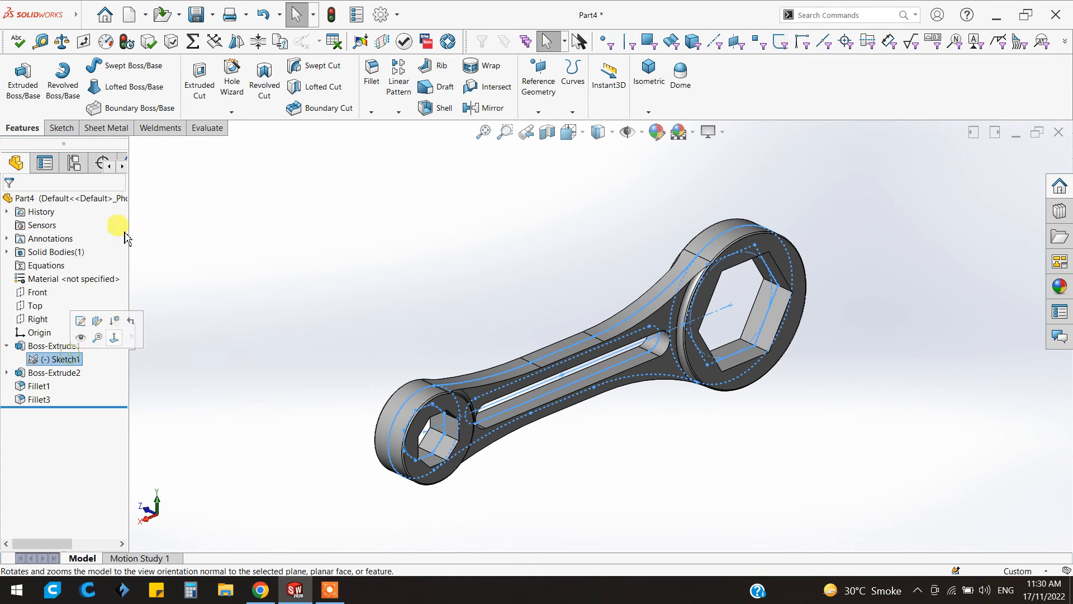
{"action": "left_click", "coordinate": [22, 78]}
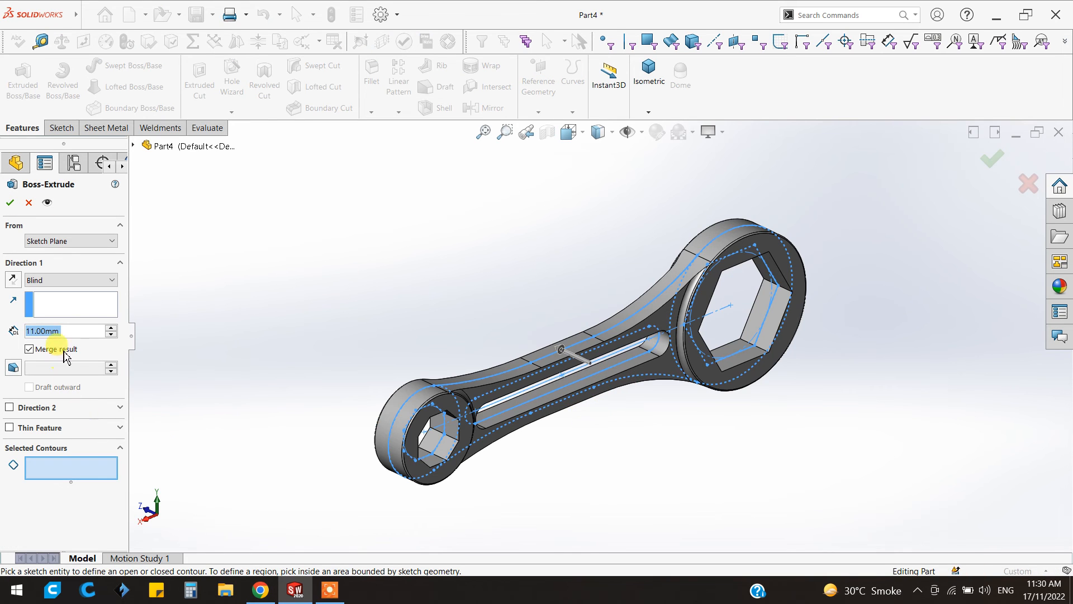
{"action": "middle_click_drag", "start_coordinate": [334, 468], "coordinate": [251, 428]}
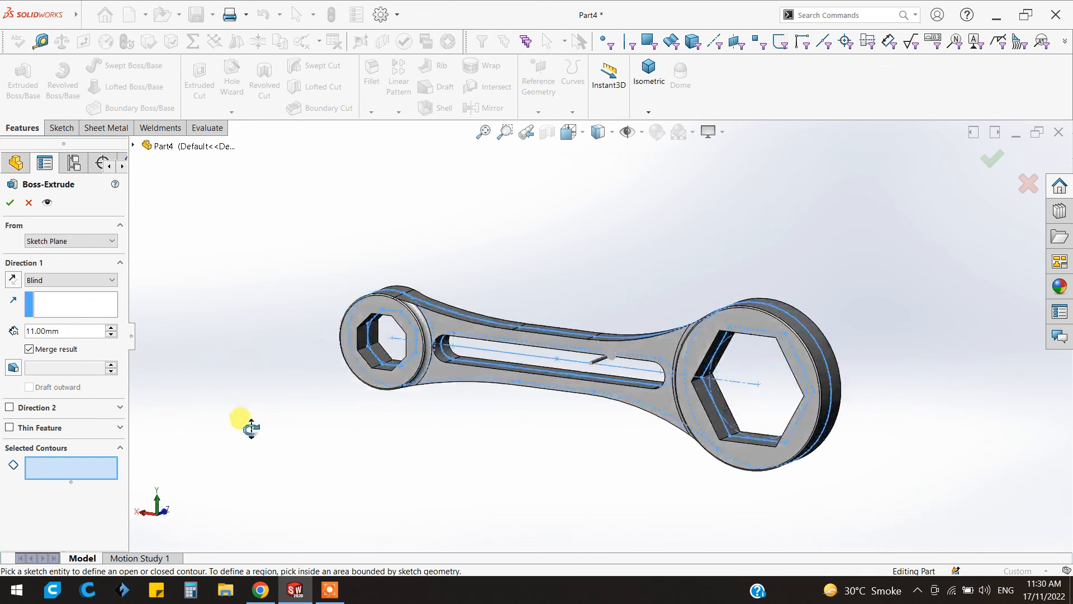
{"action": "left_click", "coordinate": [502, 352]}
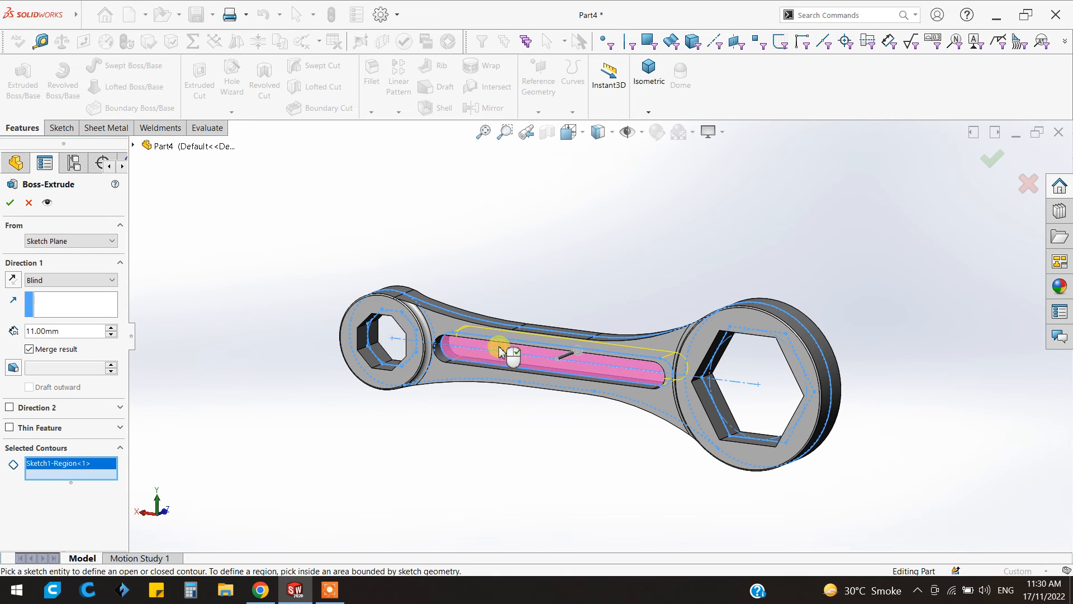
{"action": "left_click", "coordinate": [42, 280]}
{"action": "left_click", "coordinate": [61, 349]}
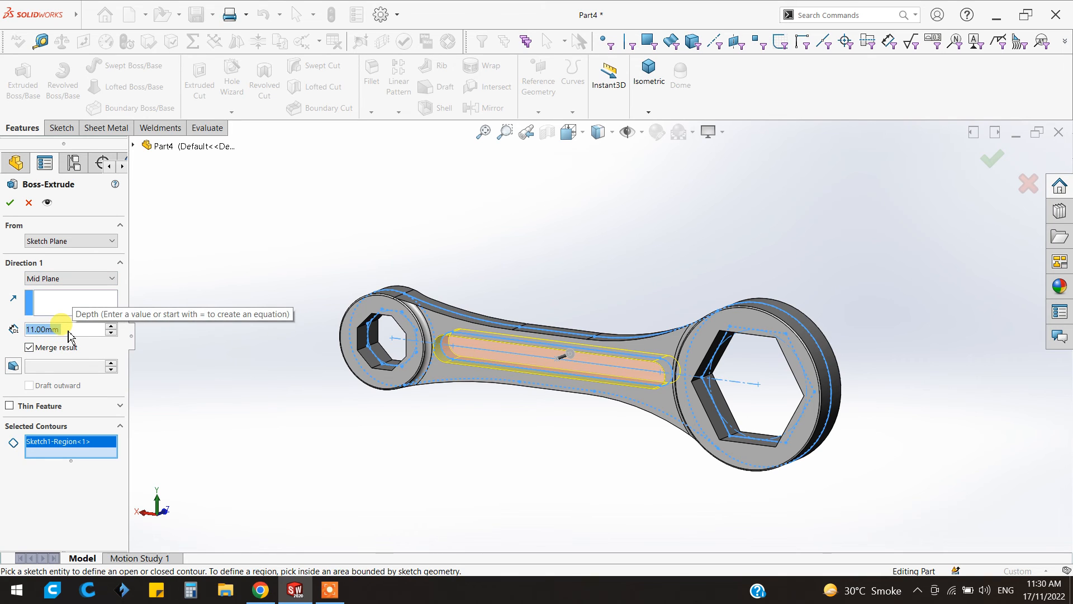
{"action": "type", "text": "8"}
{"action": "key", "text": "Return"}
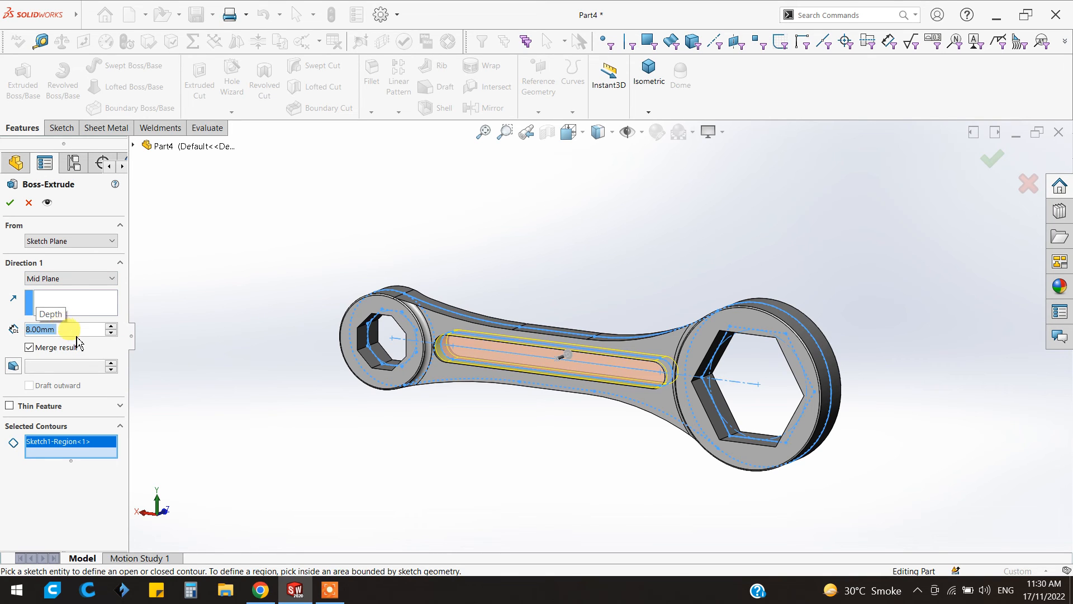
{"action": "left_click", "coordinate": [10, 203]}
- Orbit around the wrench and switch to an isometric view to examine the filled handle recess
{"action": "middle_click_drag", "start_coordinate": [551, 391], "coordinate": [640, 465]}
{"action": "scroll", "coordinate": [651, 454], "scroll_direction": "up", "scroll_amount": 2}
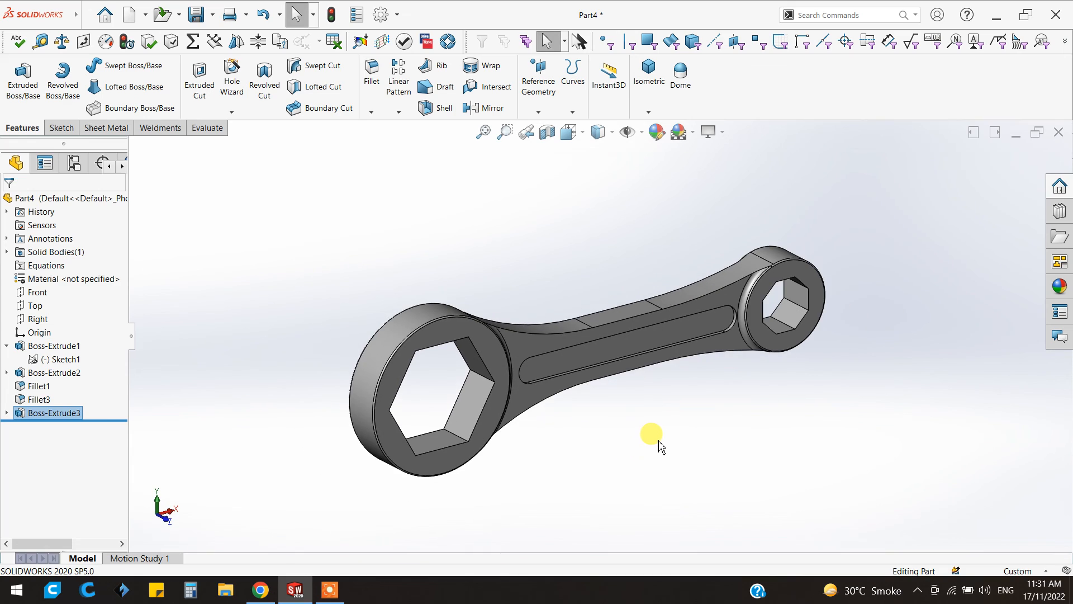
{"action": "key", "text": "space"}
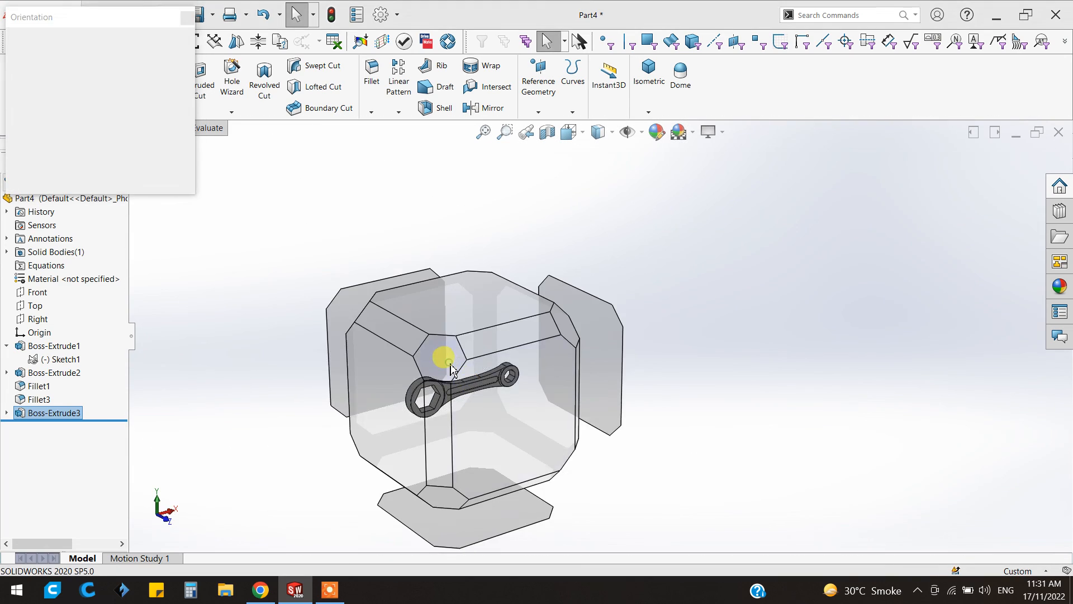
{"action": "left_click", "coordinate": [444, 354]}
{"action": "scroll", "coordinate": [744, 421], "scroll_direction": "down", "scroll_amount": 2}
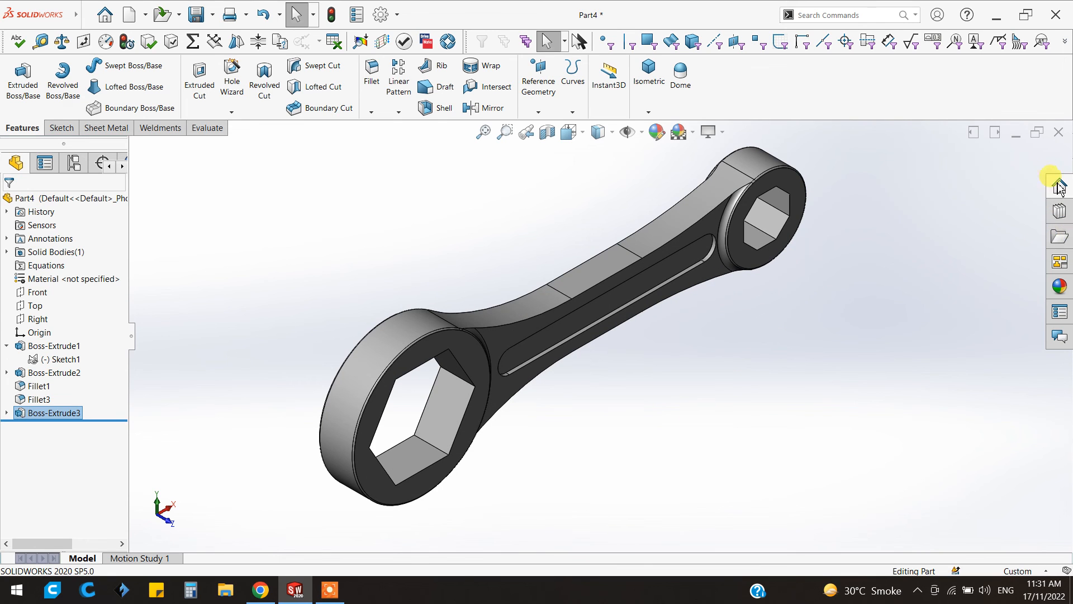
{"action": "left_click", "coordinate": [656, 132]}
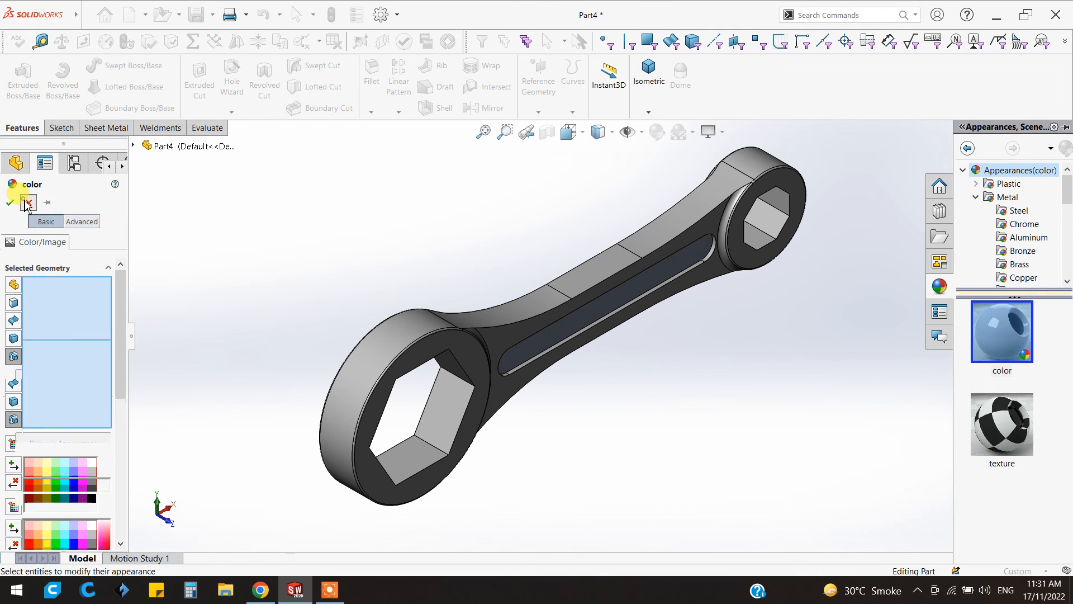
{"action": "left_click", "coordinate": [27, 203]}
{"action": "left_click_drag", "start_coordinate": [839, 144], "coordinate": [887, 234]}
- Browse the Steel and Chrome metal appearances for a finish suited to the wrench
{"action": "left_click", "coordinate": [1054, 288]}
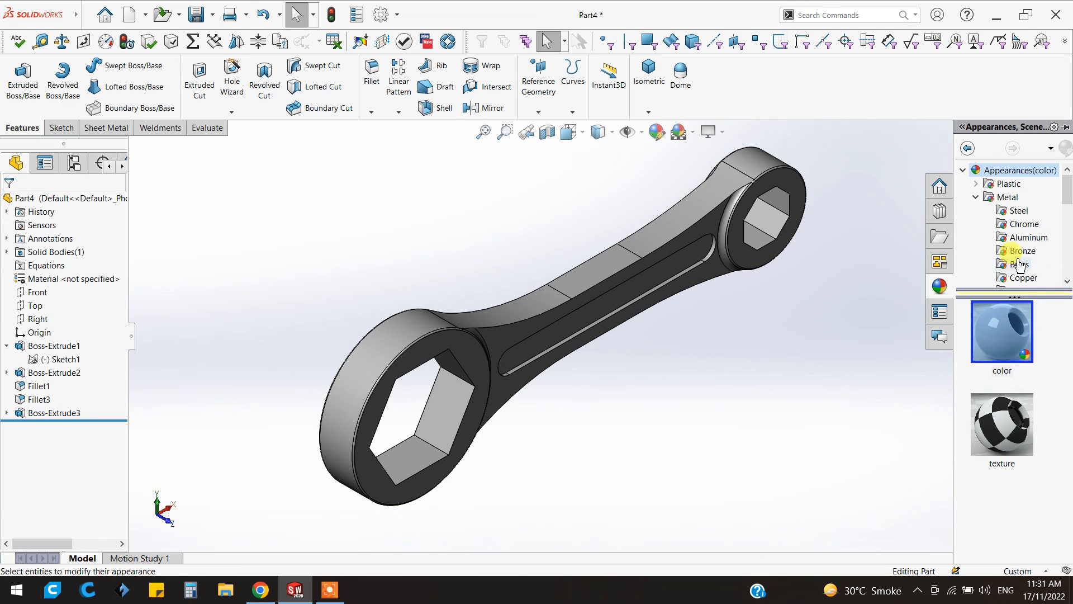
{"action": "left_click", "coordinate": [1012, 210]}
{"action": "scroll", "coordinate": [1037, 378], "scroll_direction": "down", "scroll_amount": 3}
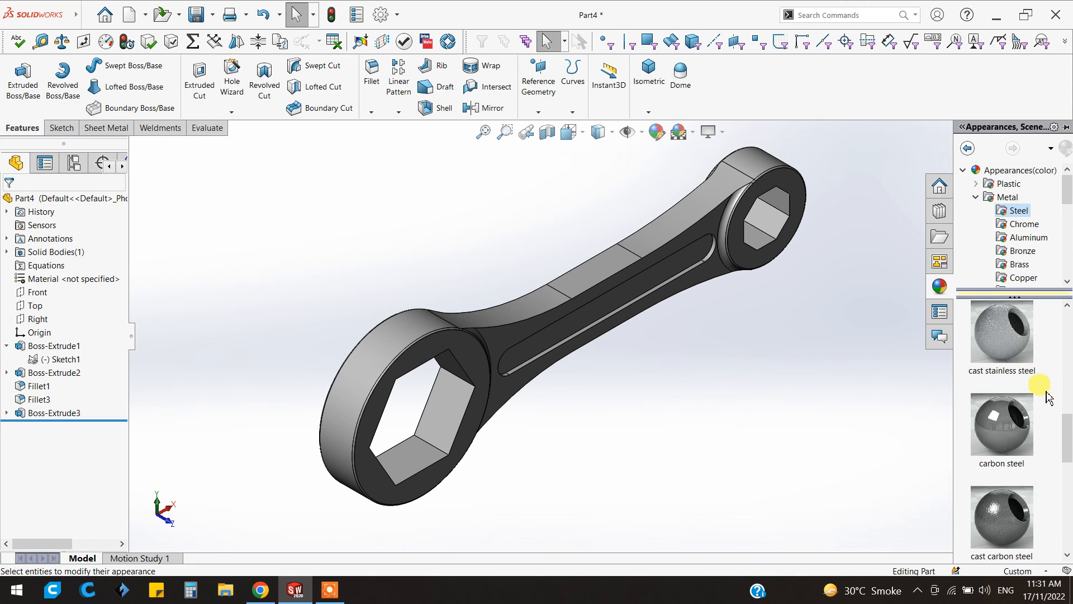
{"action": "scroll", "coordinate": [1053, 413], "scroll_direction": "down", "scroll_amount": 2}
{"action": "scroll", "coordinate": [1058, 426], "scroll_direction": "down", "scroll_amount": 3}
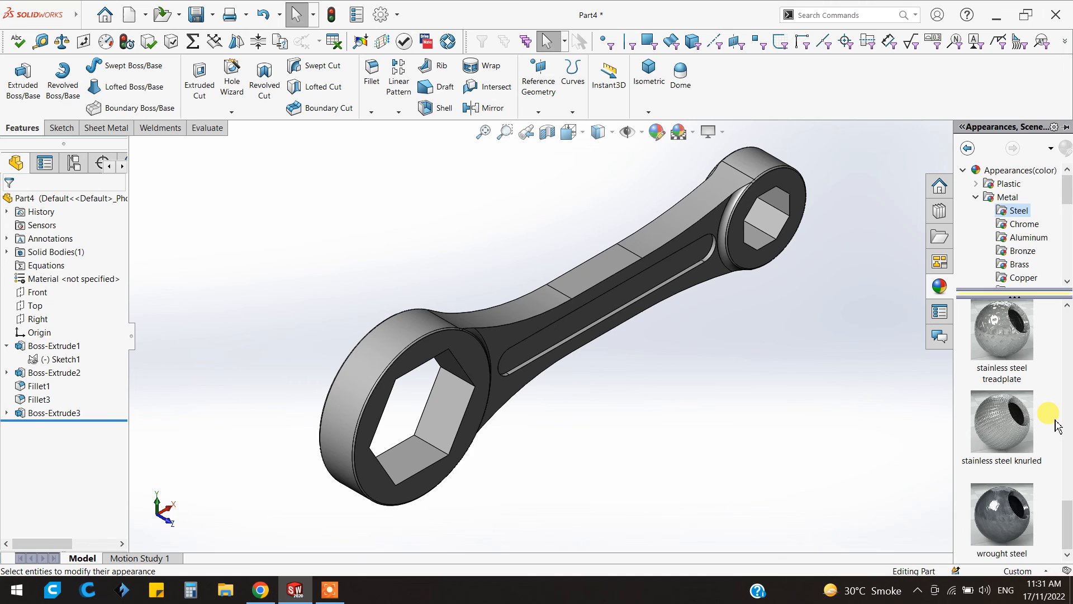
{"action": "scroll", "coordinate": [1056, 424], "scroll_direction": "up", "scroll_amount": 10}
{"action": "left_click", "coordinate": [1016, 224]}
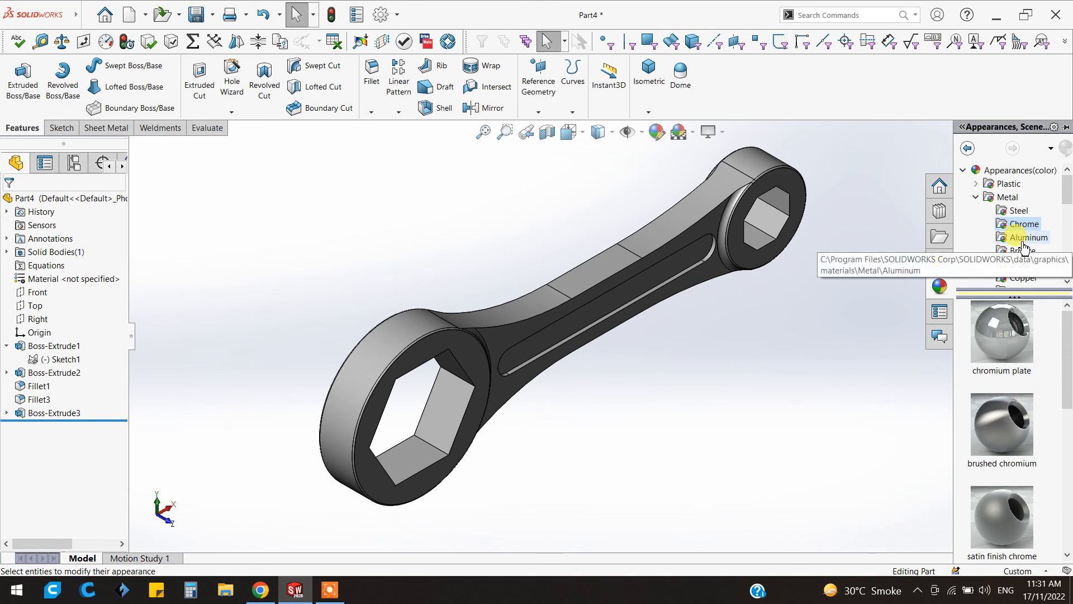
{"action": "scroll", "coordinate": [1028, 393], "scroll_direction": "down", "scroll_amount": 3}
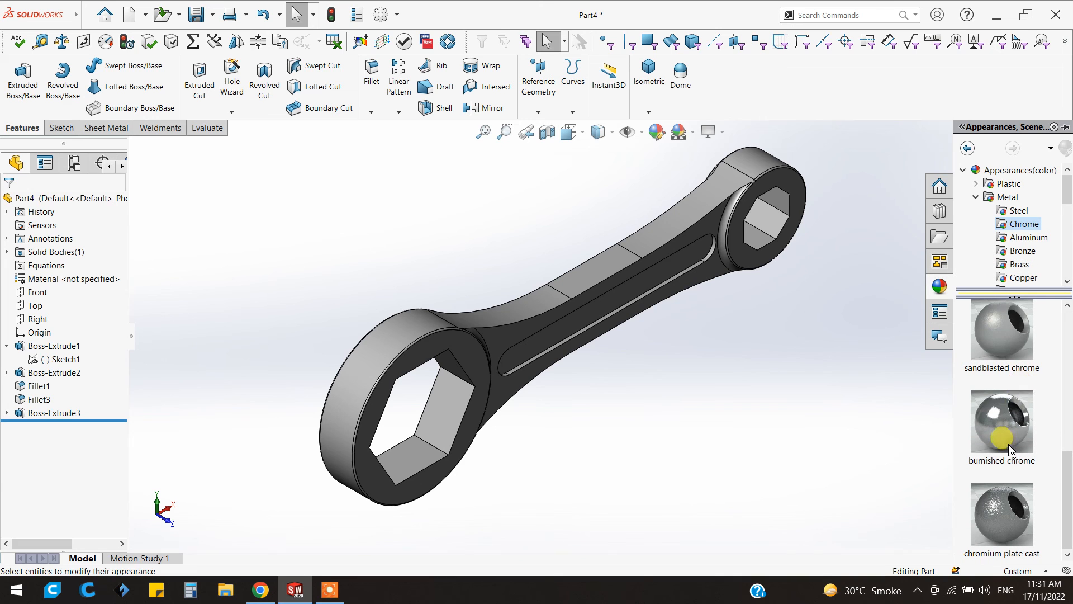
{"action": "mouse_move", "coordinate": [1003, 347]}
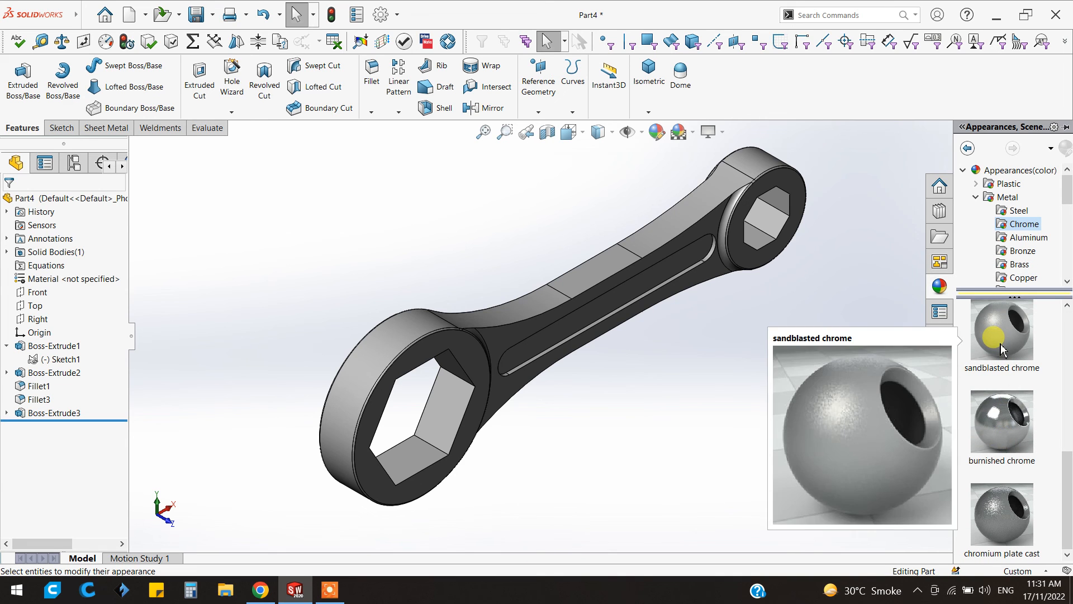
- Apply a brass appearance to the whole wrench and turn on Shadows In Shaded Mode
{"action": "left_click", "coordinate": [1020, 264]}
{"action": "scroll", "coordinate": [1051, 403], "scroll_direction": "down", "scroll_amount": 2}
{"action": "scroll", "coordinate": [1054, 417], "scroll_direction": "down", "scroll_amount": 1}
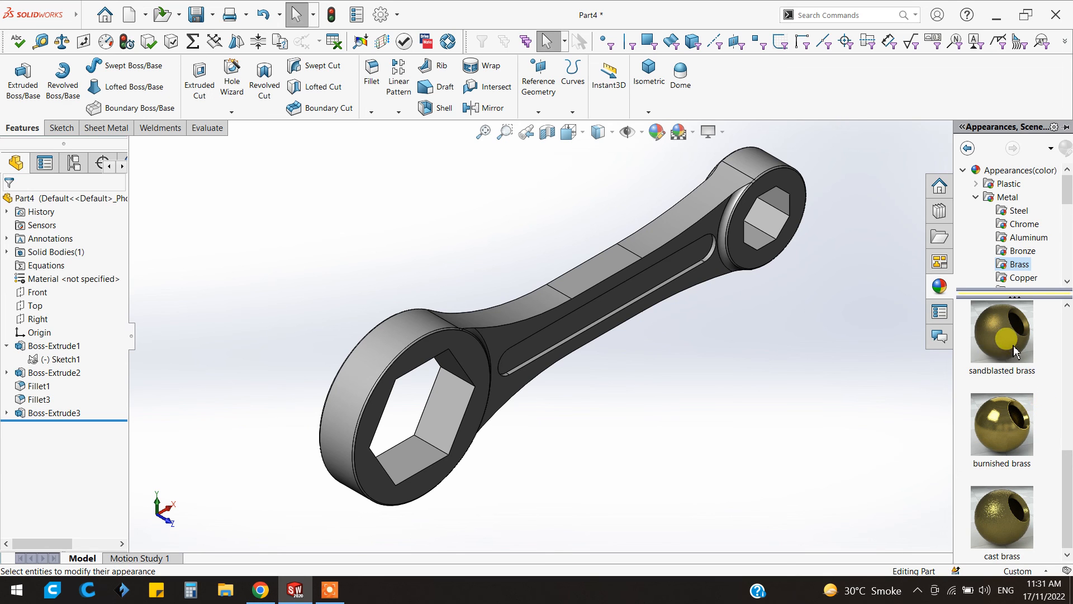
{"action": "scroll", "coordinate": [1016, 351], "scroll_direction": "up", "scroll_amount": 1}
{"action": "left_click_drag", "start_coordinate": [1002, 425], "coordinate": [672, 230]}
{"action": "left_click", "coordinate": [675, 232]}
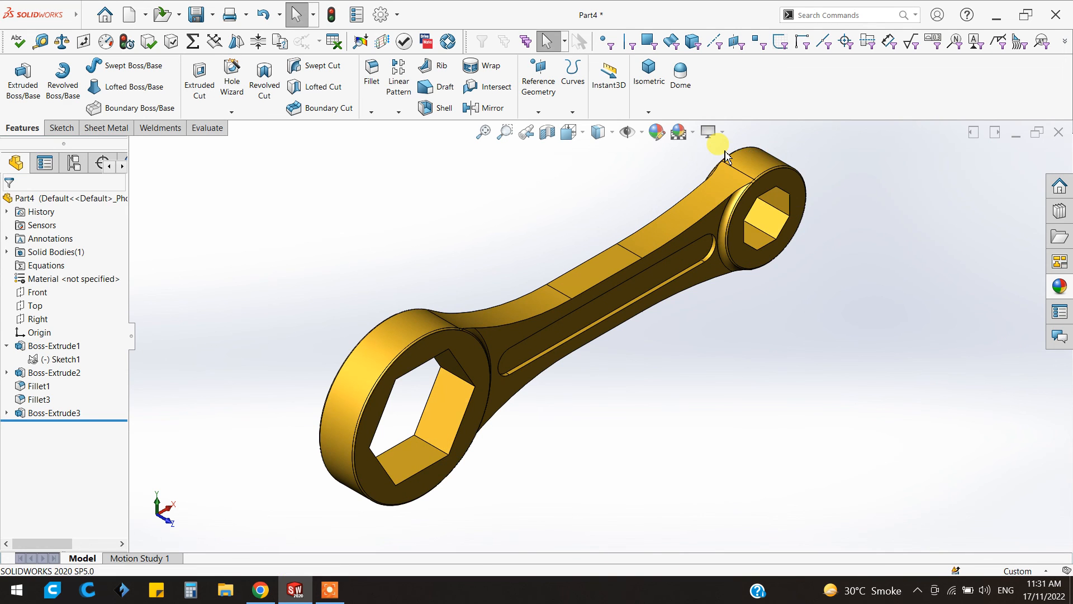
{"action": "left_click", "coordinate": [710, 132]}
{"action": "left_click", "coordinate": [720, 163]}
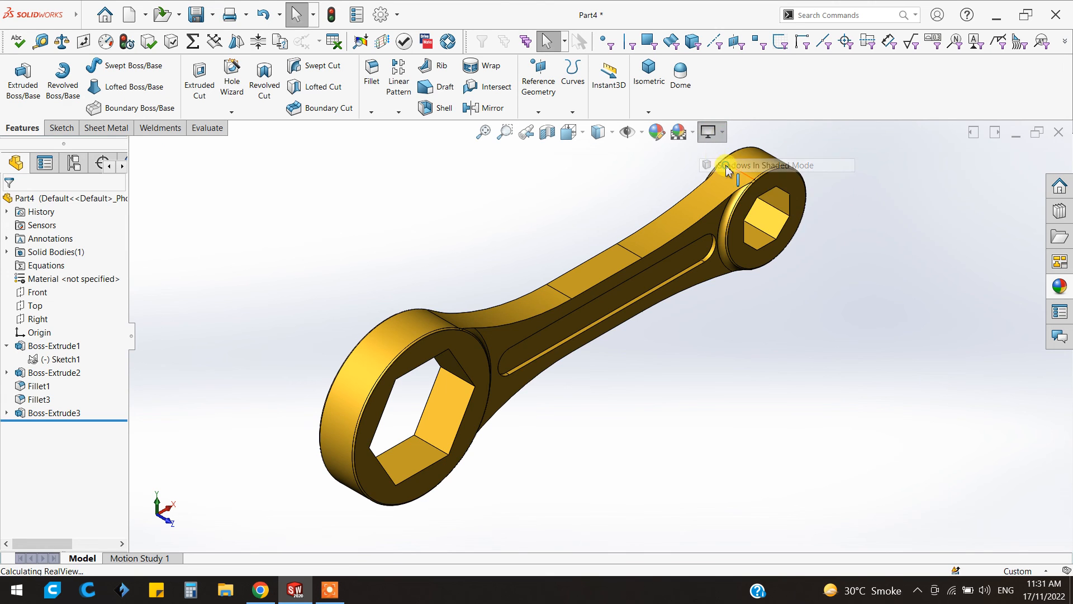